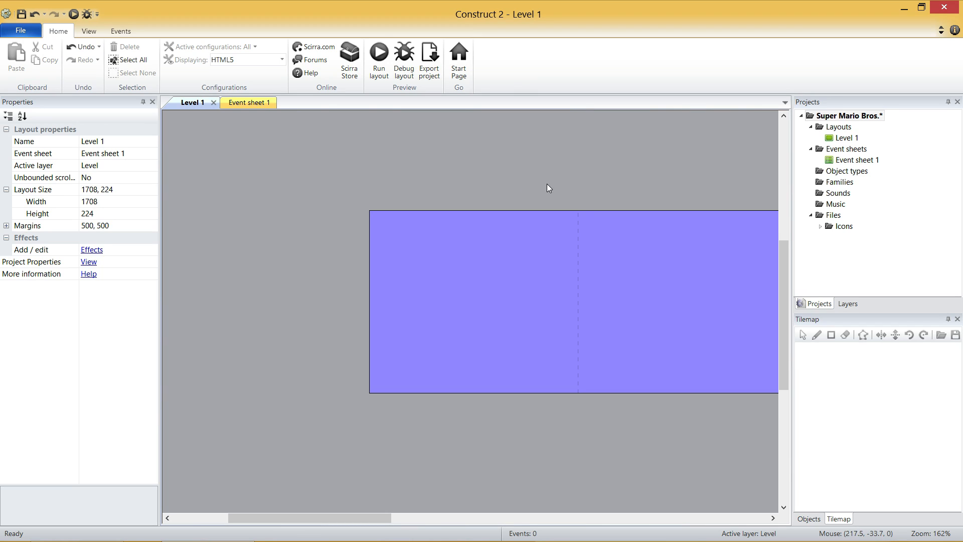
# Add two subfolders named Mario and Misc under the project's Object types folder
pyautogui.click(859, 171)
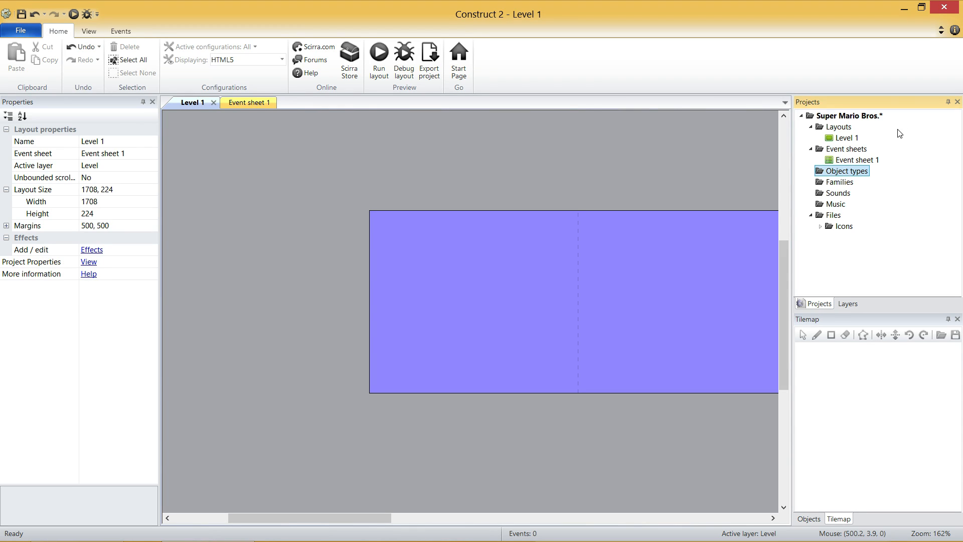
pyautogui.rightClick(853, 171)
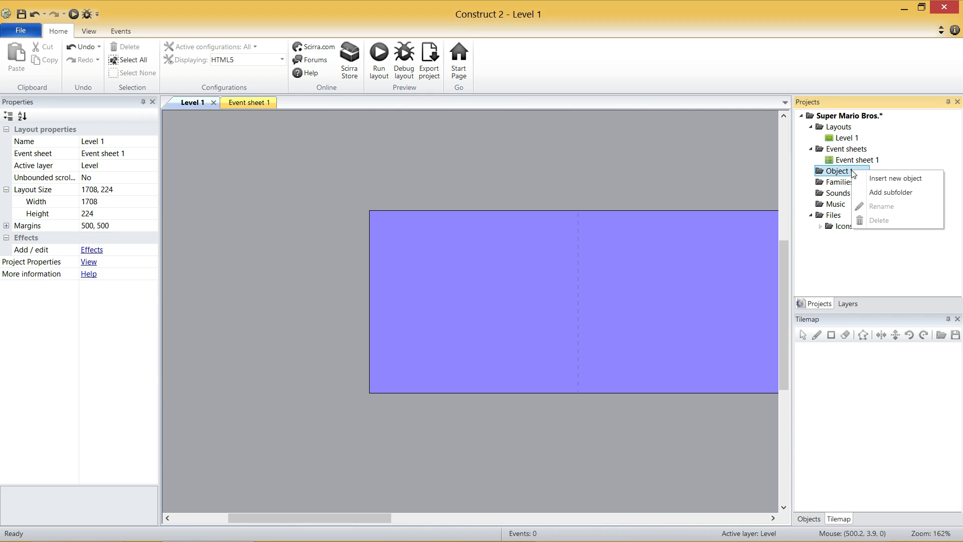
pyautogui.click(891, 193)
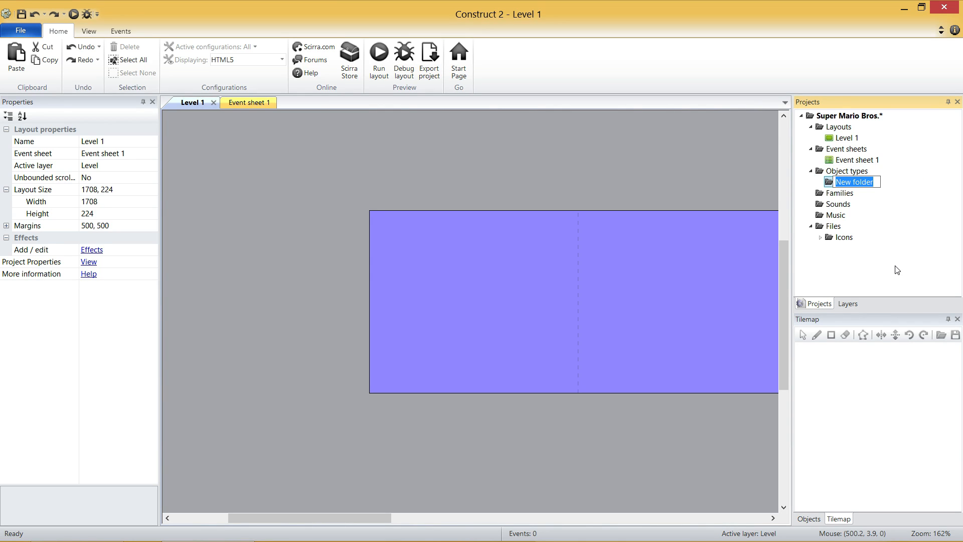
pyautogui.write('Mario')
pyautogui.press('Return')
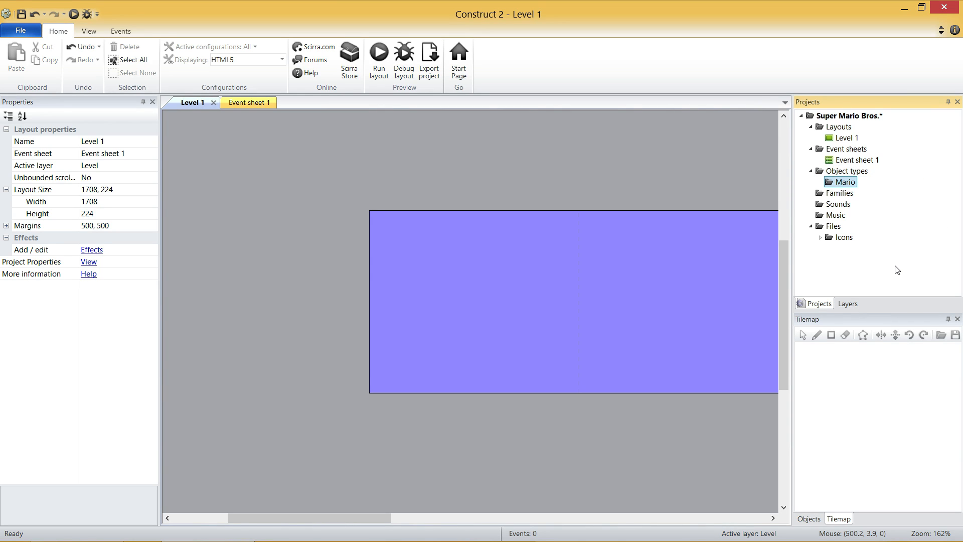
pyautogui.rightClick(844, 173)
pyautogui.click(889, 192)
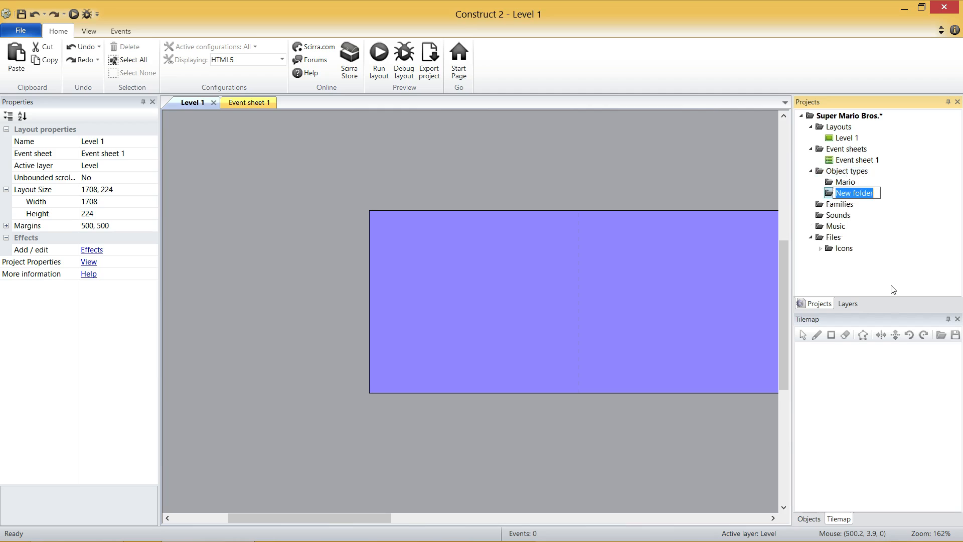
pyautogui.write('Misc')
pyautogui.press('Return')
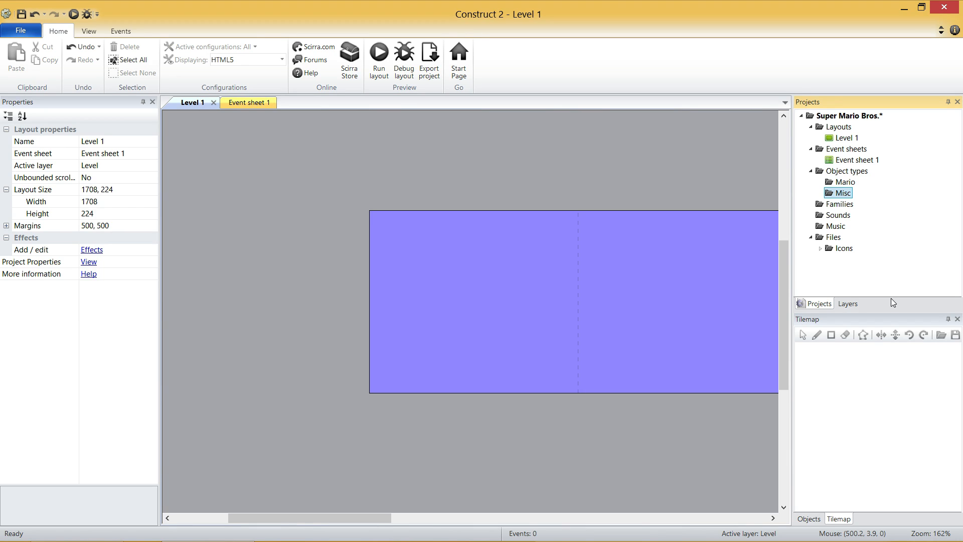
# Insert a new Sprite object named Ground in the Misc folder and place it on the lower edge of the layout
pyautogui.rightClick(844, 196)
pyautogui.click(886, 202)
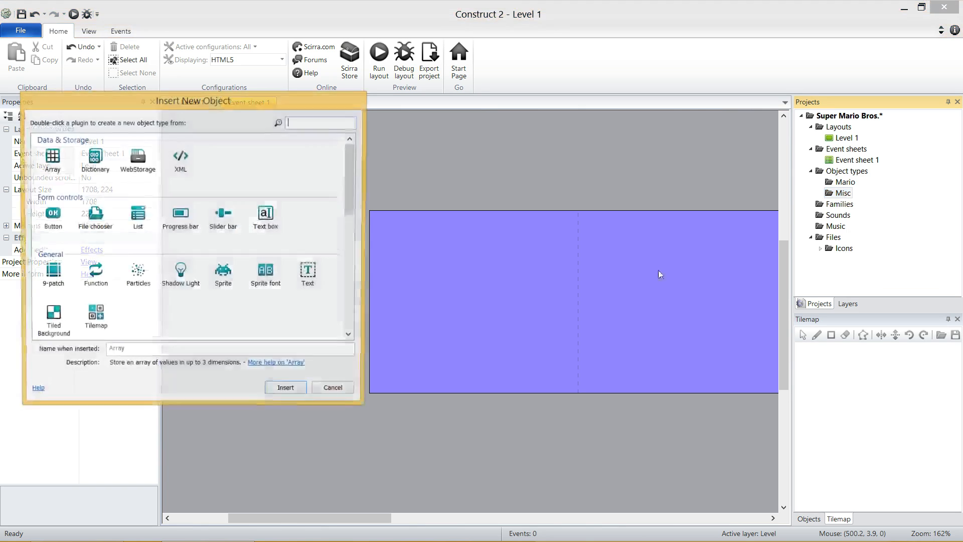
pyautogui.click(228, 276)
pyautogui.click(172, 354)
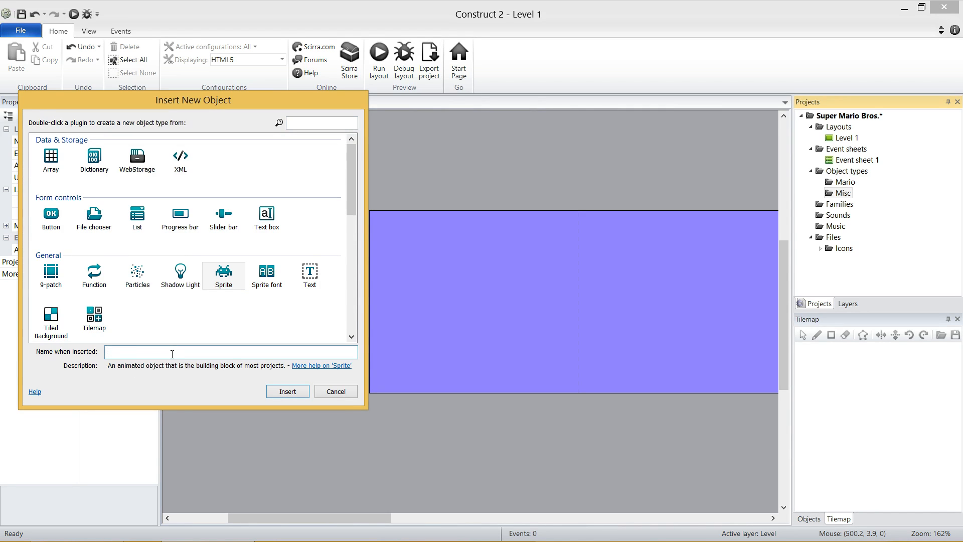
pyautogui.write('Ground')
pyautogui.press('Return')
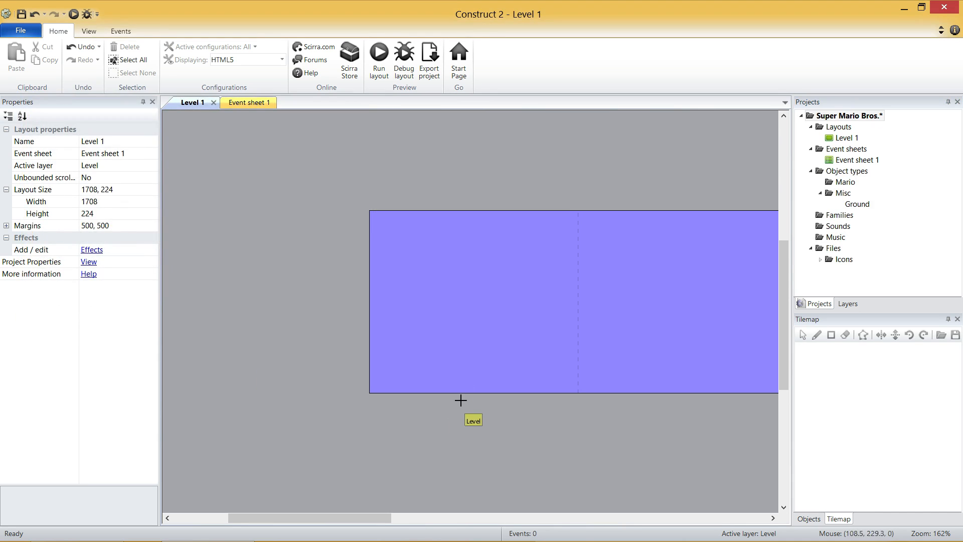
pyautogui.click(460, 393)
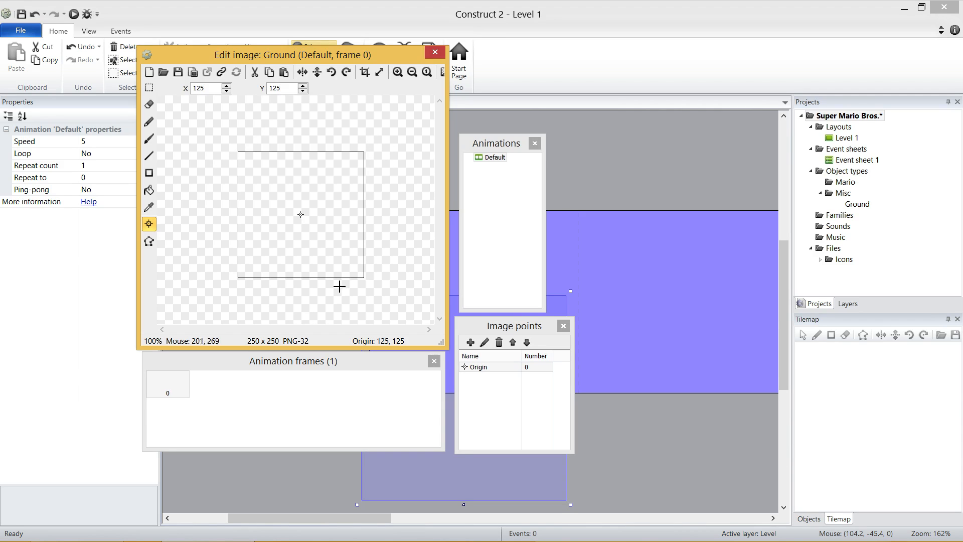
# Resize the Ground sprite's image canvas to 32 by 32 pixels
pyautogui.click(383, 73)
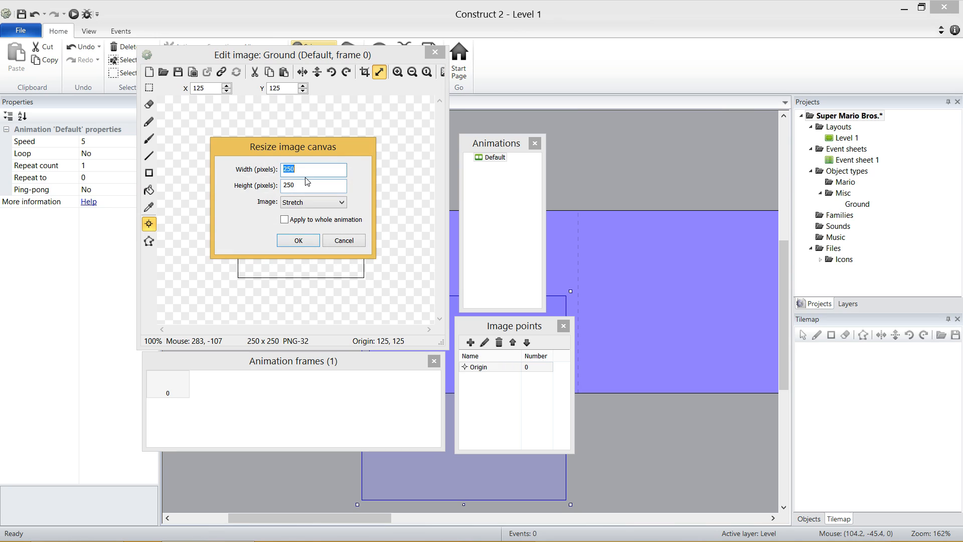
pyautogui.write('32')
pyautogui.press('Tab')
pyautogui.write('32')
pyautogui.click(296, 242)
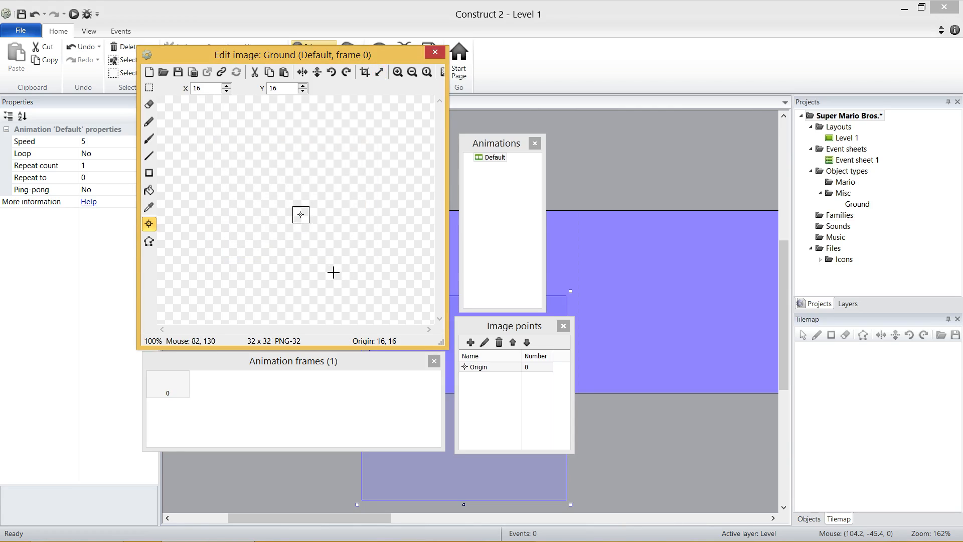
# Fill the Ground sprite's image with black and close the image editor
pyautogui.click(149, 190)
pyautogui.click(44, 287)
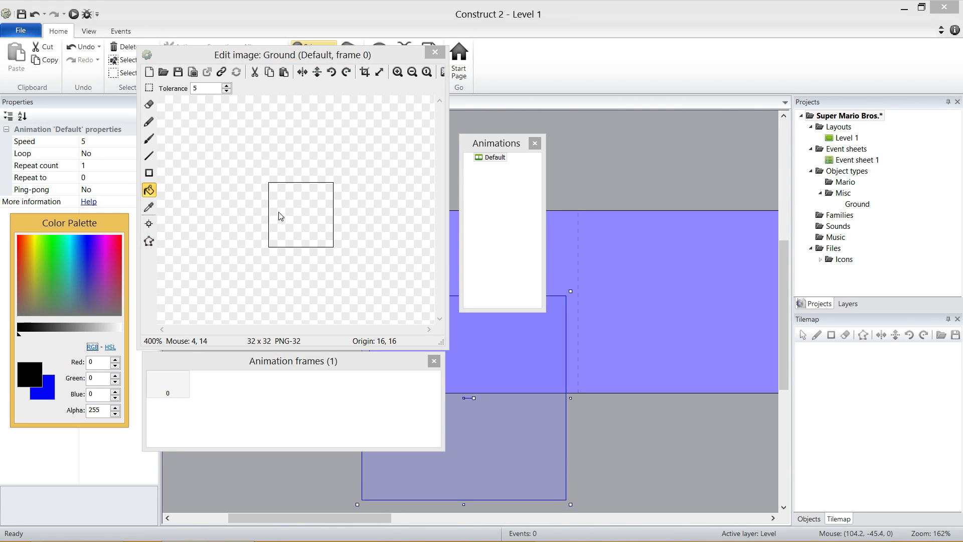
pyautogui.click(307, 220)
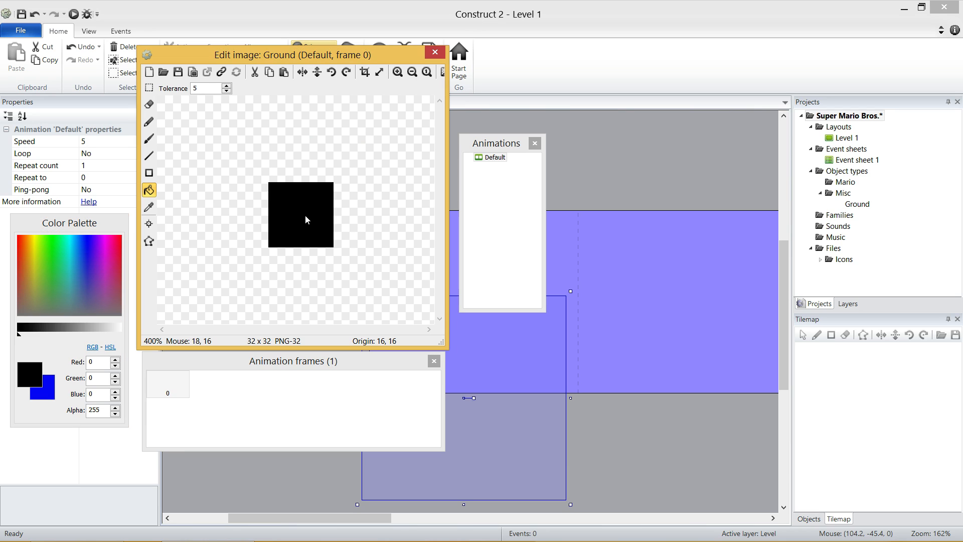
pyautogui.click(435, 53)
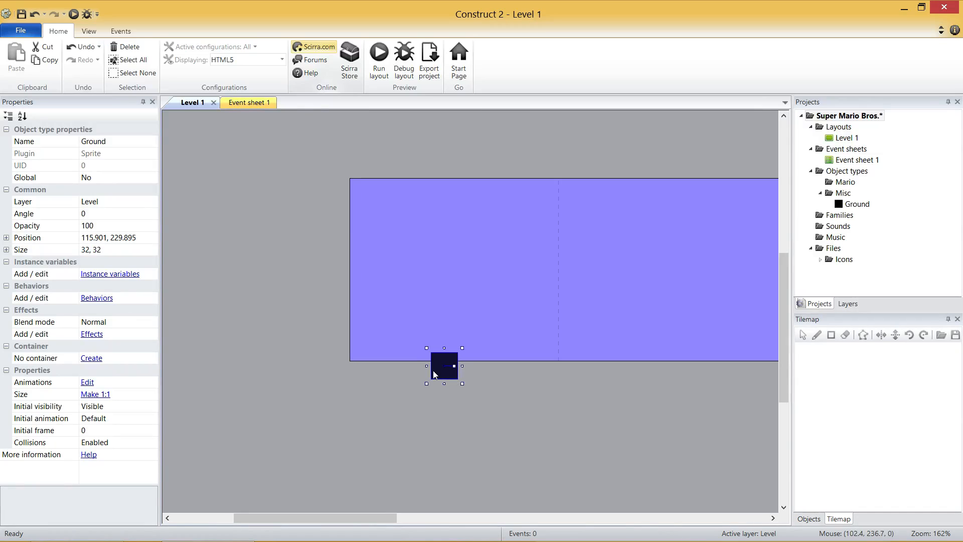
# Stretch the Ground sprite into a platform about 264 px wide at the layout's lower-left corner and give it the Solid behavior
pyautogui.moveTo(435, 375); pyautogui.dragTo(551, 366)
pyautogui.click(539, 417)
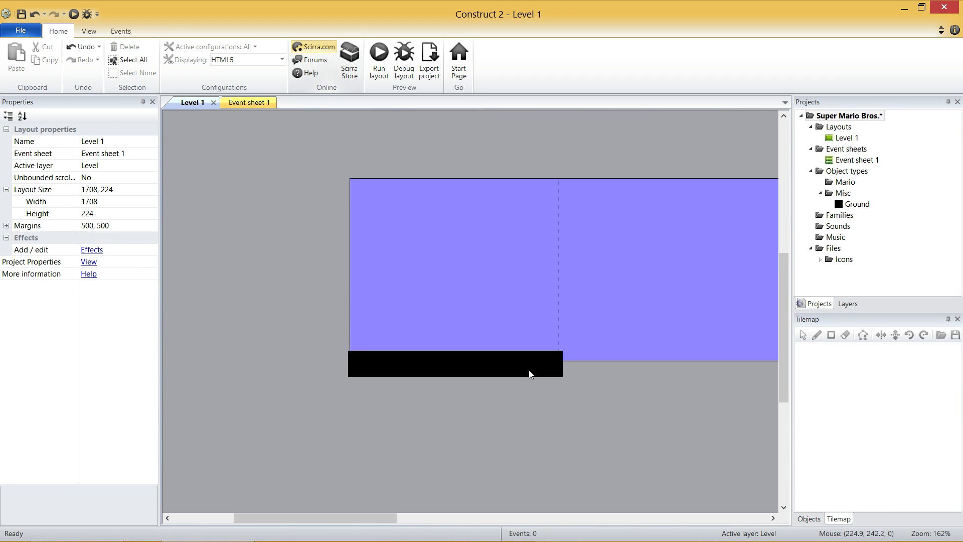
pyautogui.click(530, 371)
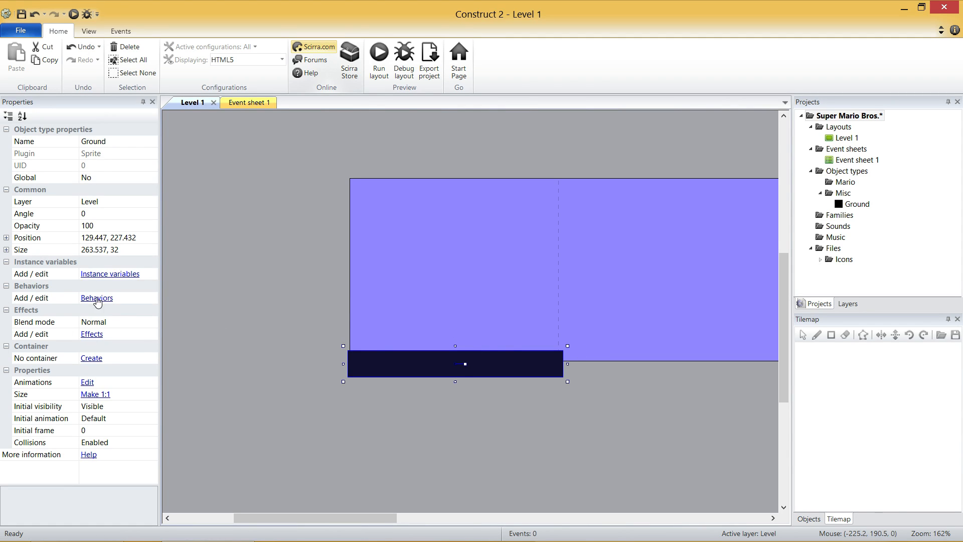
pyautogui.click(97, 298)
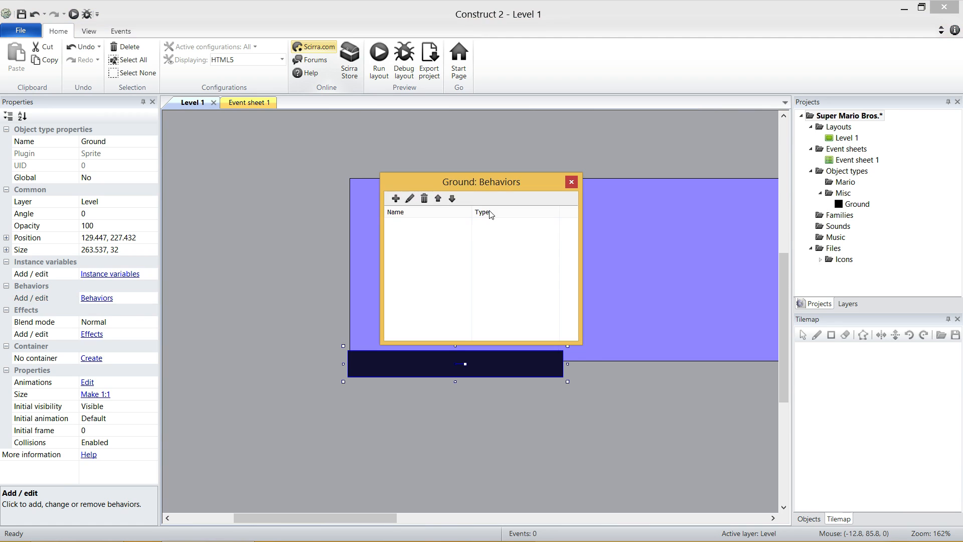
pyautogui.click(395, 196)
pyautogui.write('solid')
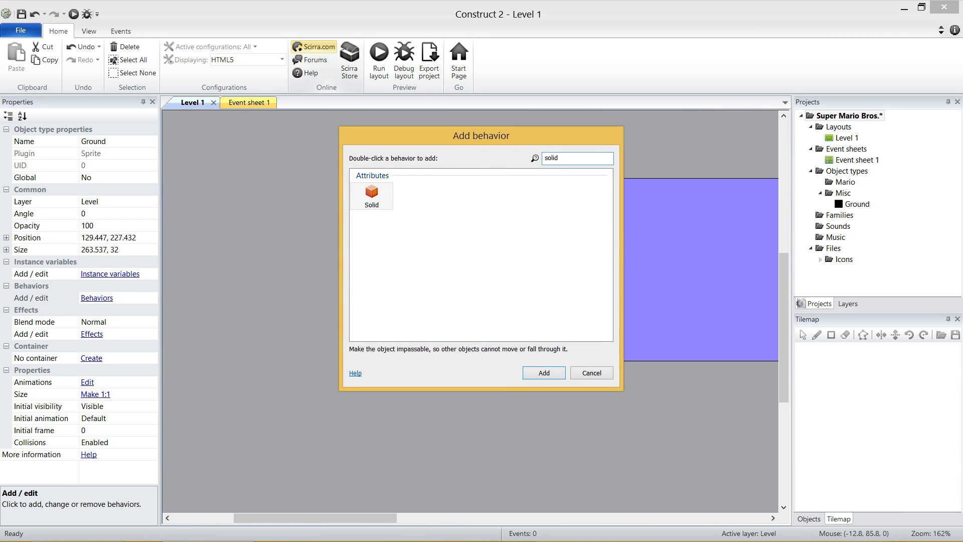
pyautogui.press('Return')
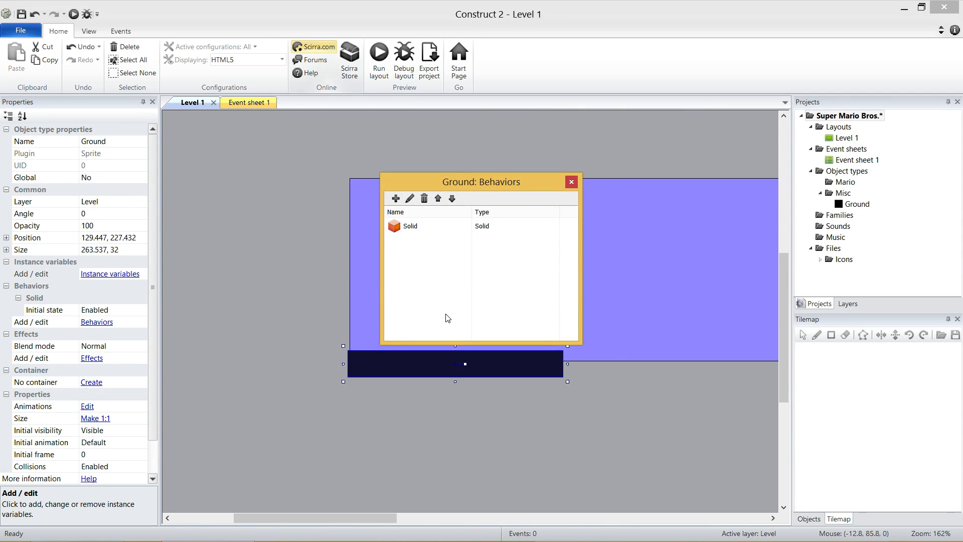
pyautogui.click(572, 181)
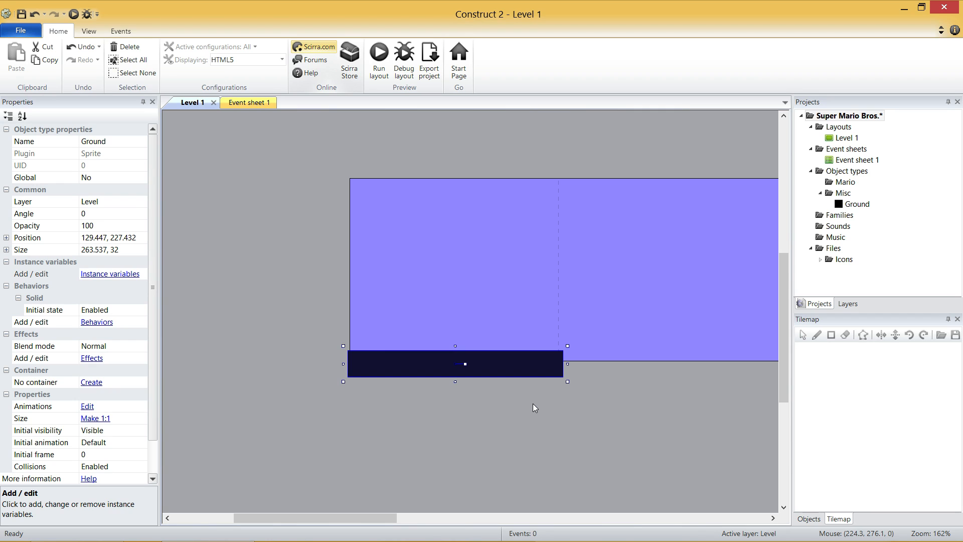
pyautogui.click(471, 427)
# Save the project as the compressed project file "Super Mario Bros" in the Super Mario Bros folder under Downloads
pyautogui.hotkey('ctrl', 's')
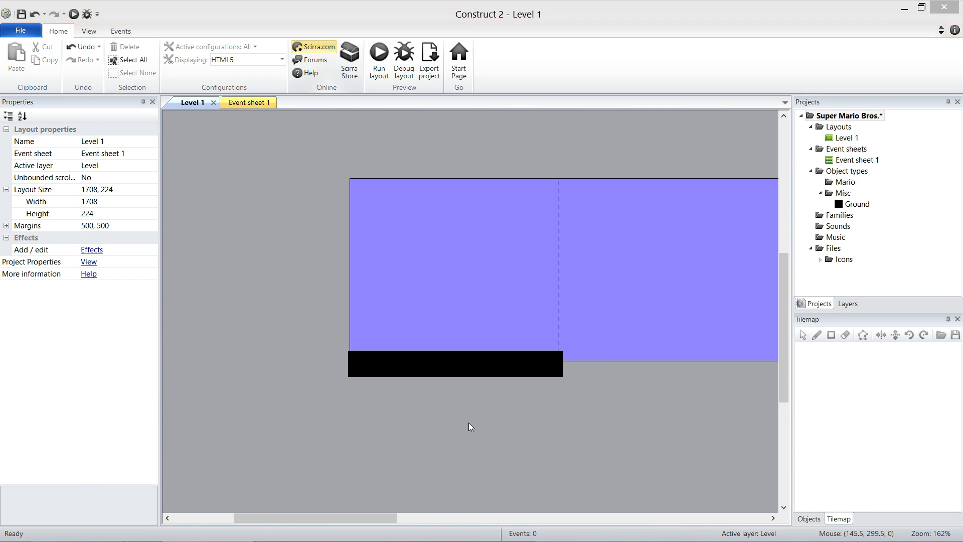
pyautogui.press('Escape')
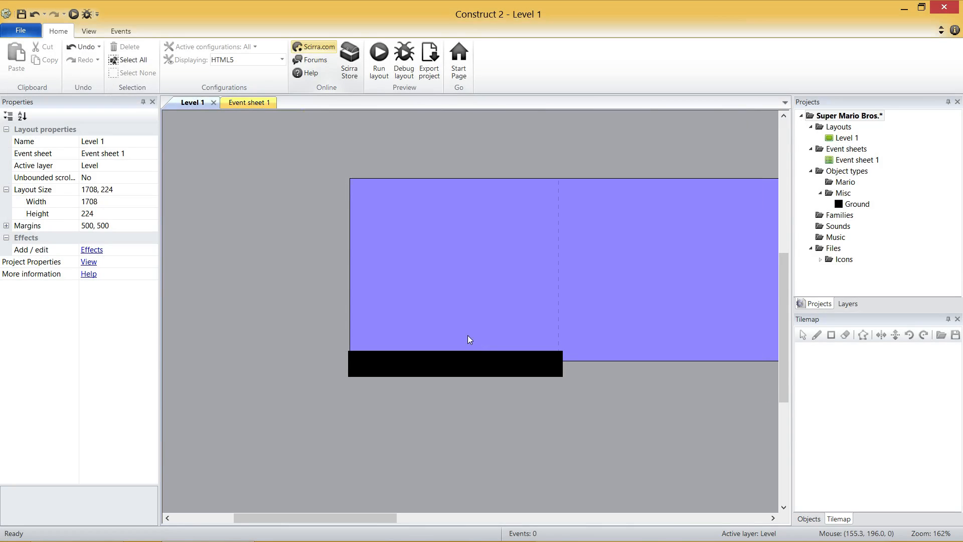
pyautogui.click(22, 14)
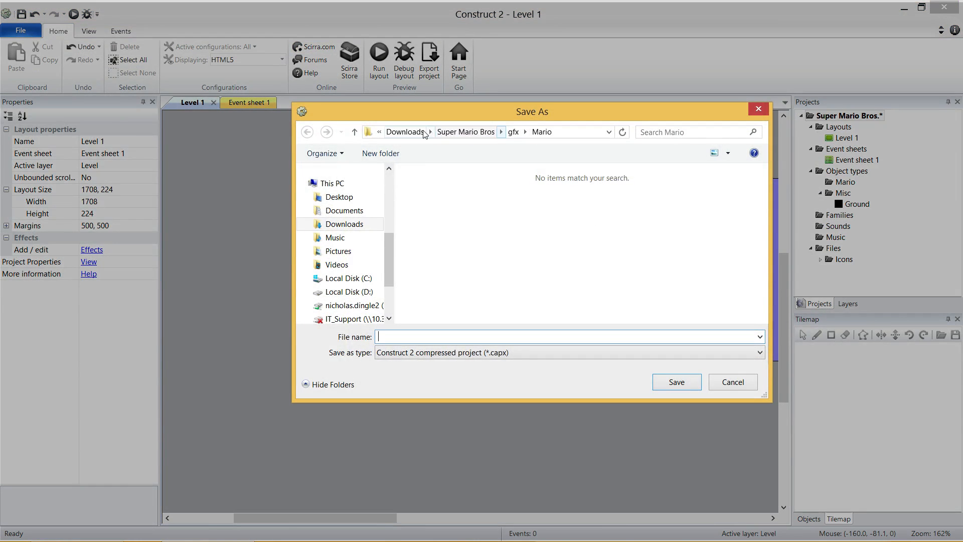
pyautogui.click(466, 131)
pyautogui.click(466, 339)
pyautogui.write('M')
pyautogui.press('BackSpace')
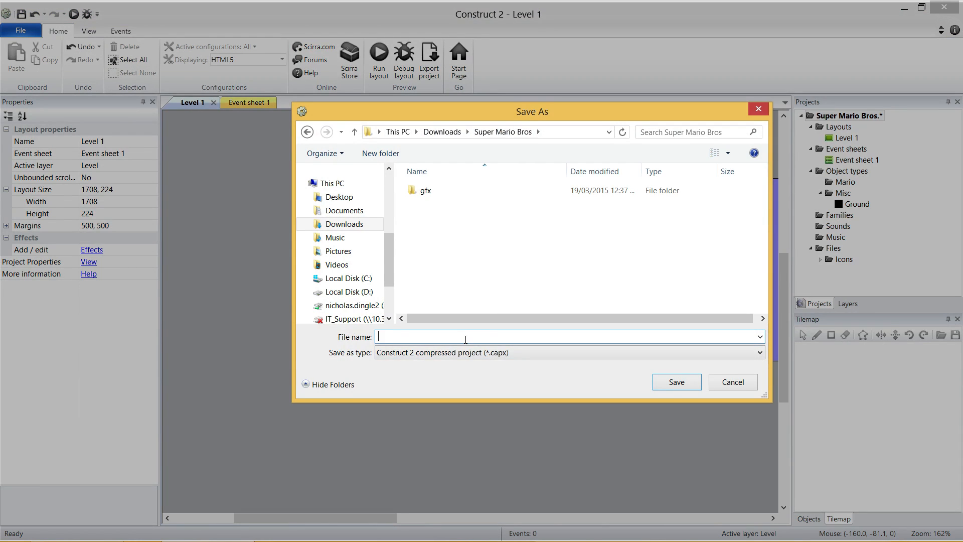
pyautogui.write('Super Mario Bros')
pyautogui.press('Return')
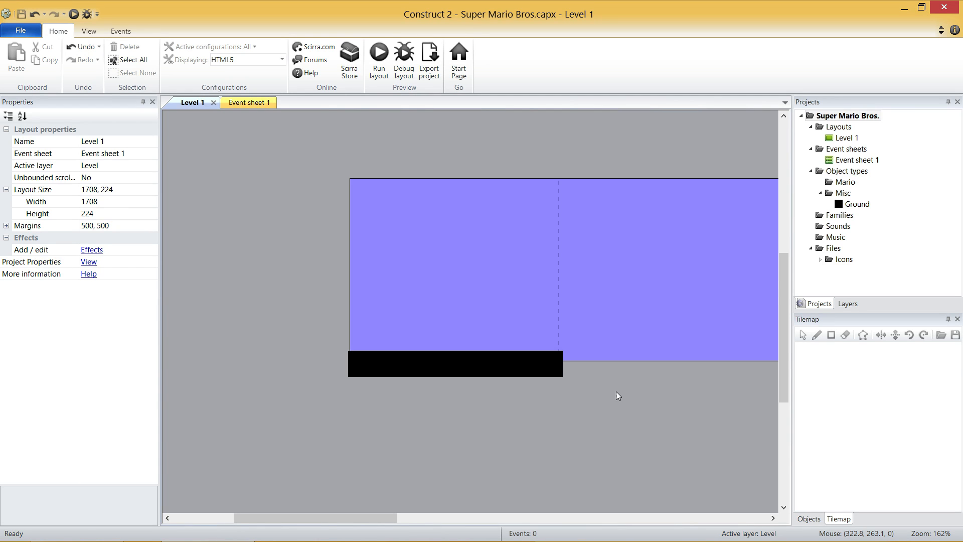
# Switch to File Explorer's Mario graphics folder and position its window over Construct 2 so the start of the layout stays uncovered
pyautogui.hotkey('alt', 'Tab')
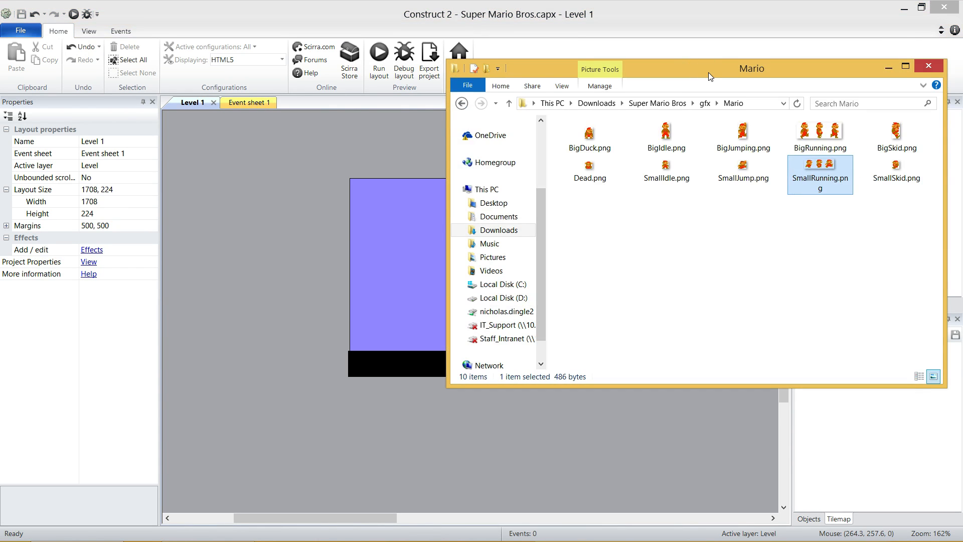
pyautogui.moveTo(708, 72); pyautogui.dragTo(701, 131)
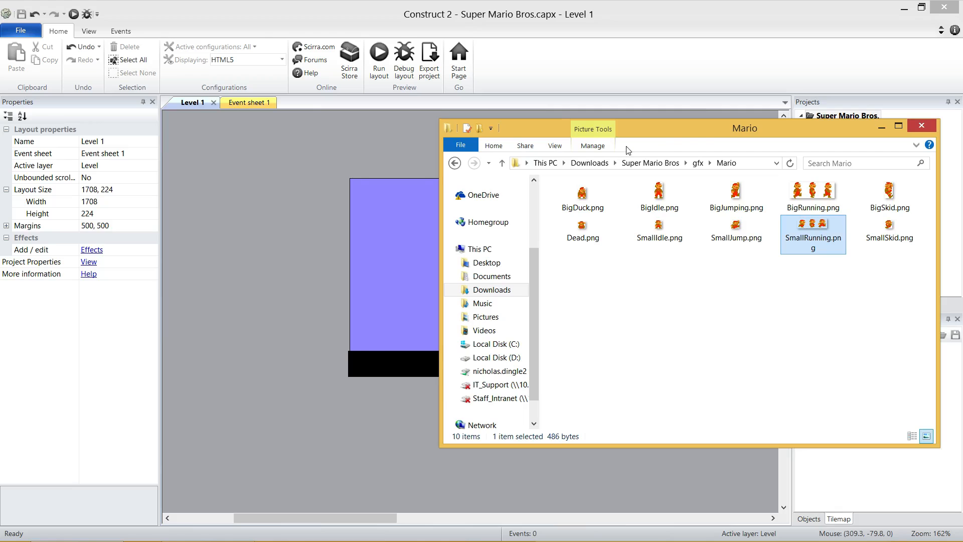
pyautogui.moveTo(701, 138); pyautogui.dragTo(657, 157)
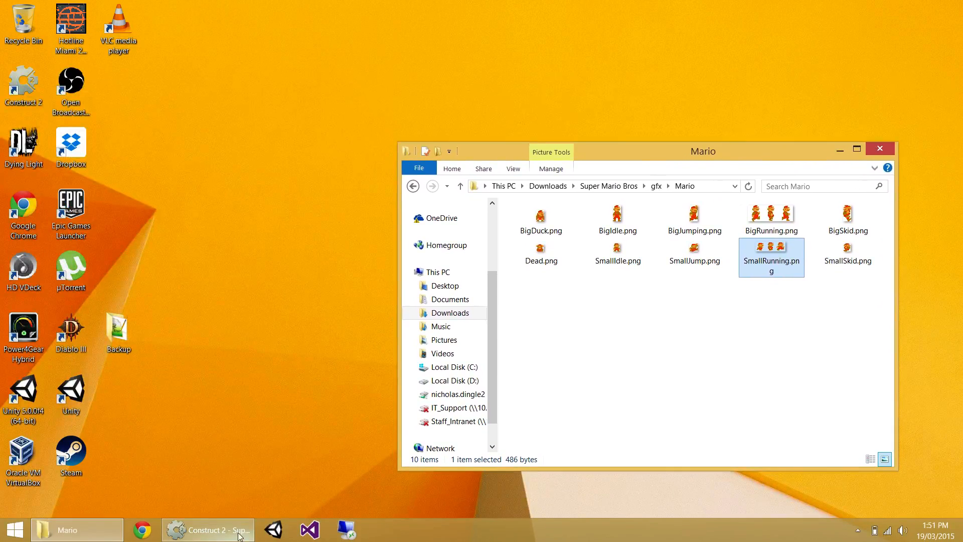
pyautogui.click(240, 532)
pyautogui.click(101, 530)
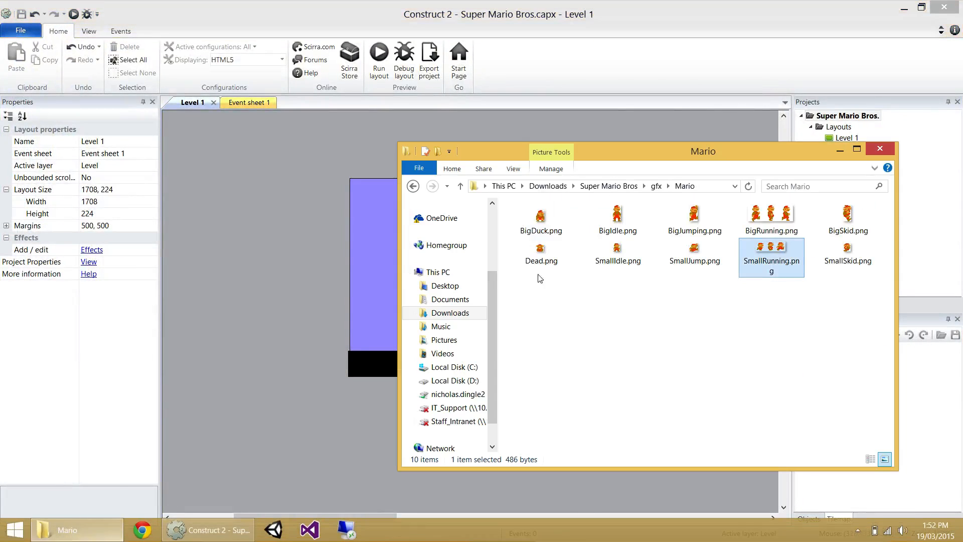
pyautogui.moveTo(686, 157); pyautogui.dragTo(730, 194)
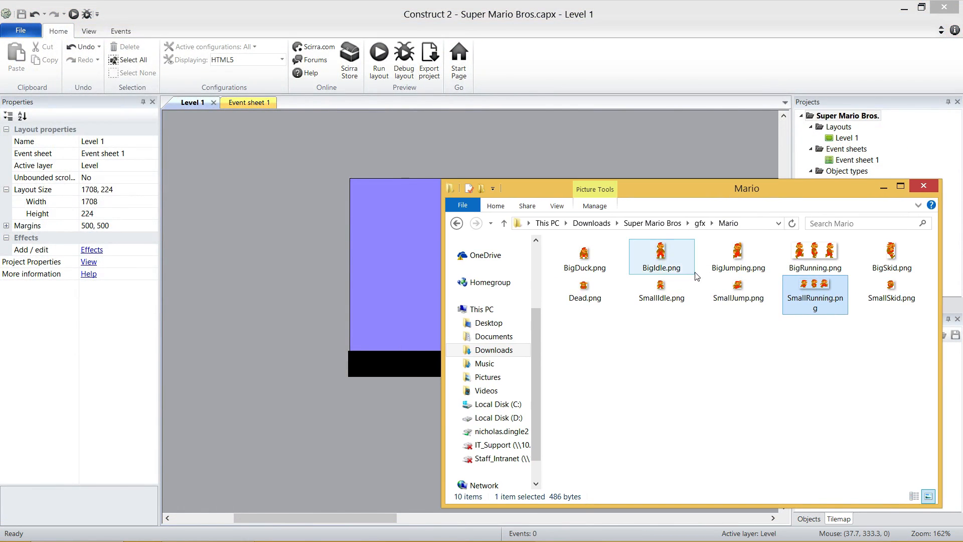
# Add SmallIdle.png to the layout as a sprite above the ground's left part and move the SmallIdle object into the Mario folder
pyautogui.click(662, 295)
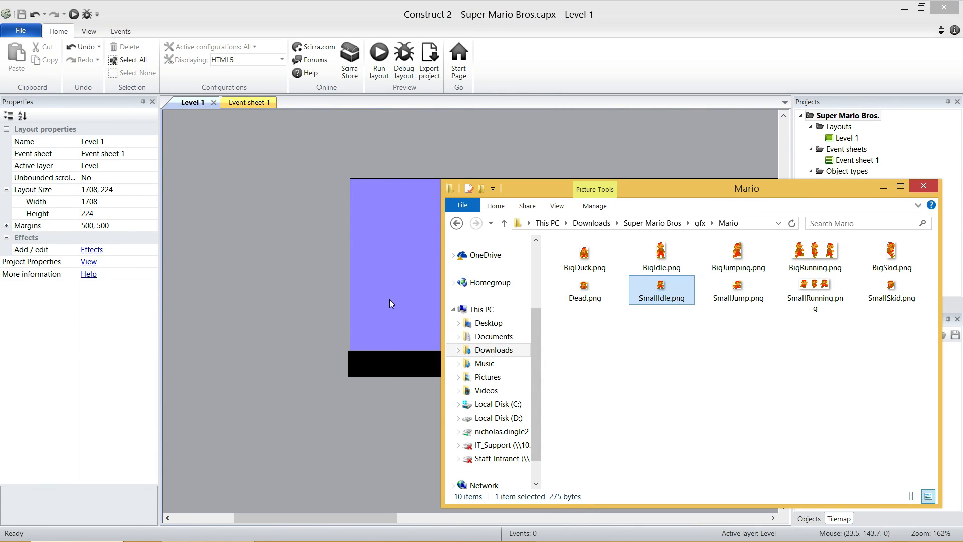
pyautogui.moveTo(670, 295); pyautogui.dragTo(384, 315)
pyautogui.click(391, 336)
pyautogui.keyDown('ctrl'); pyautogui.scroll(5, 376, 399); pyautogui.keyUp('ctrl')
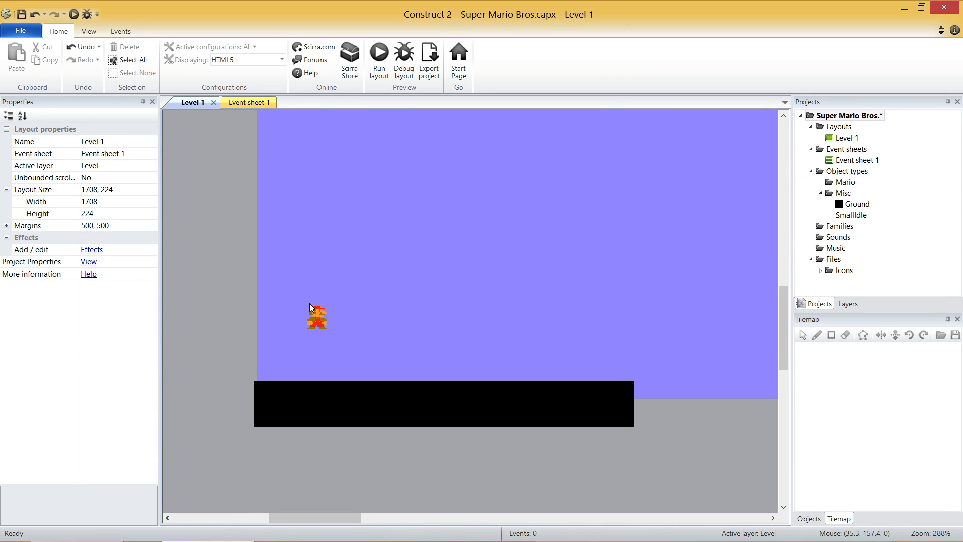
pyautogui.click(328, 324)
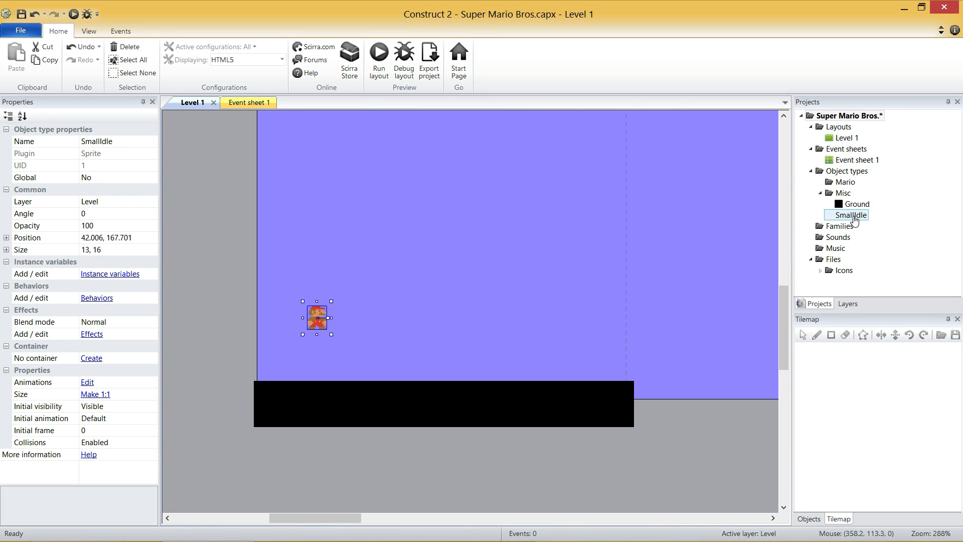
pyautogui.moveTo(853, 220); pyautogui.dragTo(848, 185)
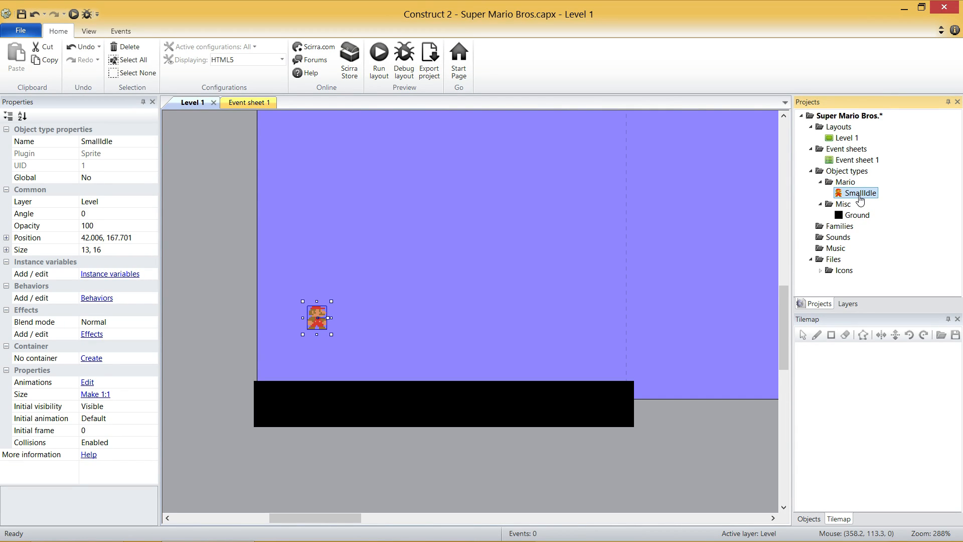
# Rename the SmallIdle object in the Mario folder to Mario
pyautogui.rightClick(864, 195)
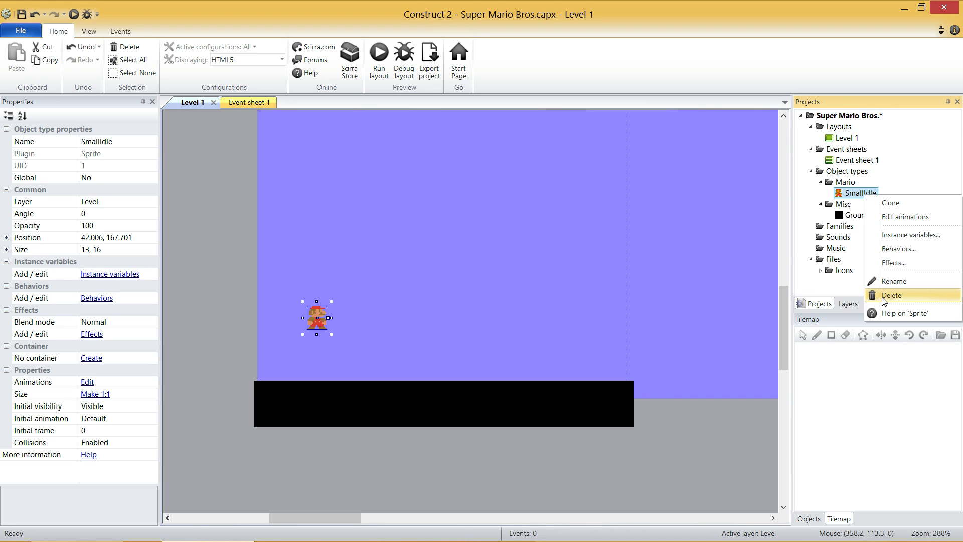
pyautogui.click(893, 281)
pyautogui.write('Mario')
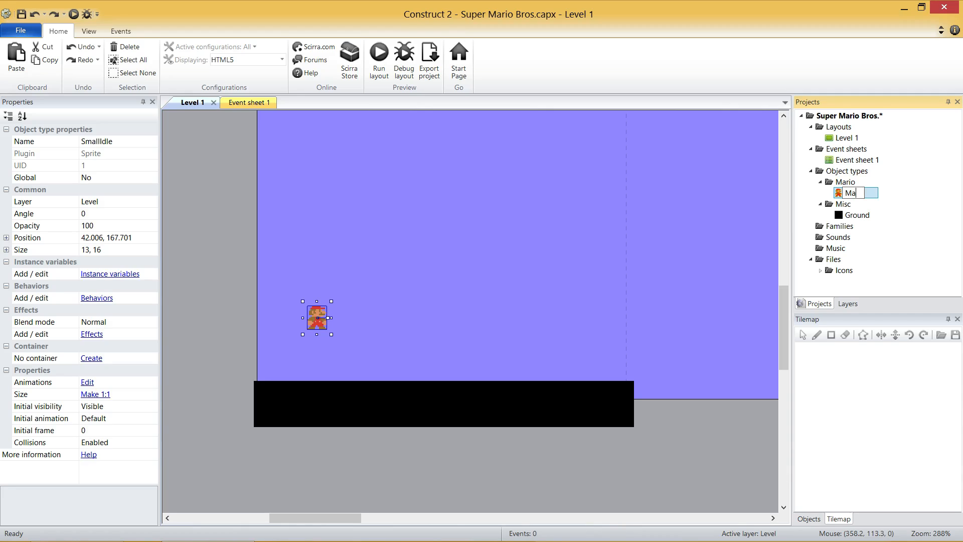
pyautogui.press('Return')
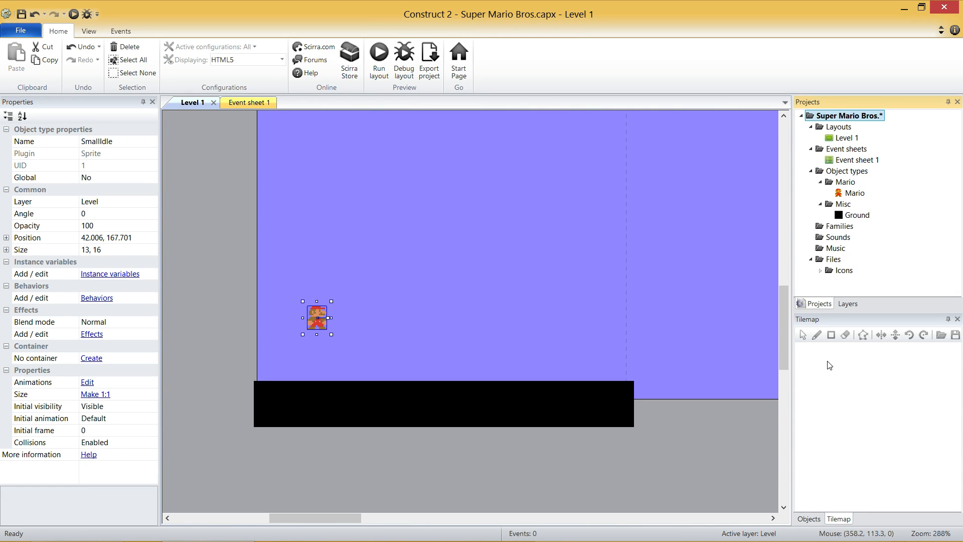
# Add the Platform behavior to the Mario sprite
pyautogui.click(96, 298)
pyautogui.click(396, 198)
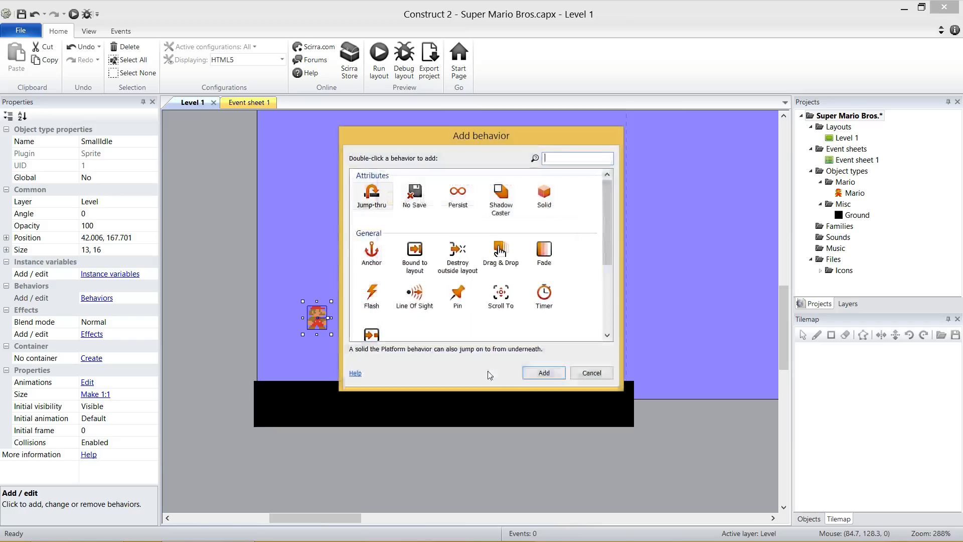
pyautogui.write('plat')
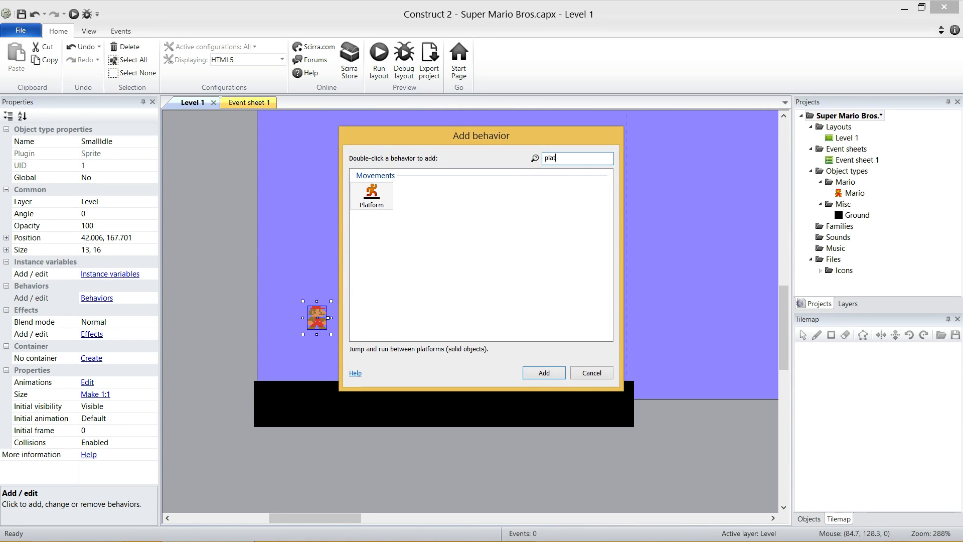
pyautogui.press('Return')
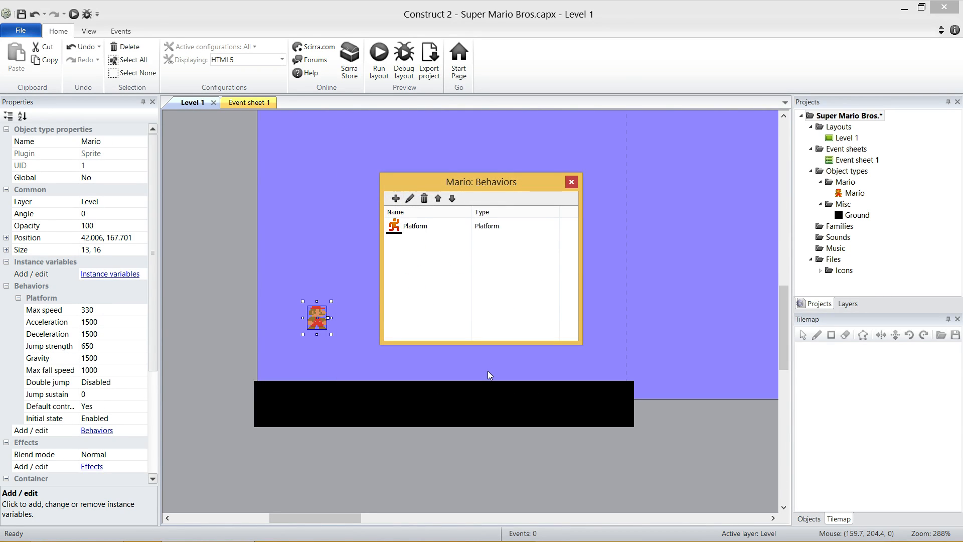
pyautogui.press('Escape')
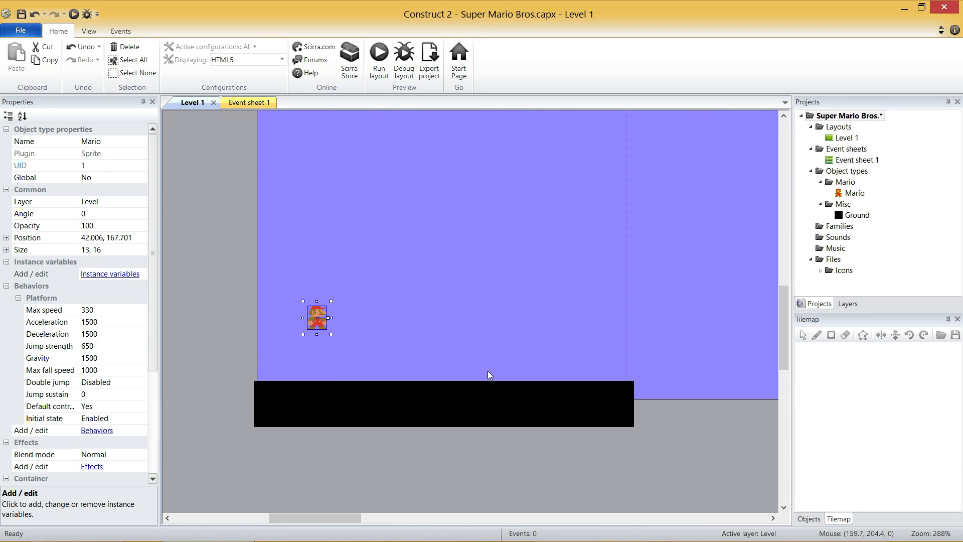
# Add a Boolean instance variable named IsBig to Mario with the initial value false
pyautogui.click(47, 263)
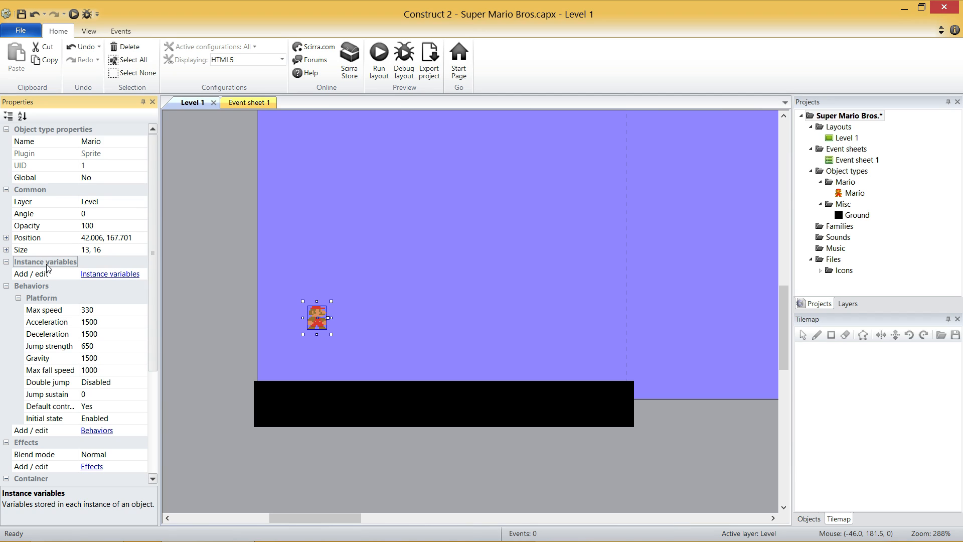
pyautogui.click(102, 275)
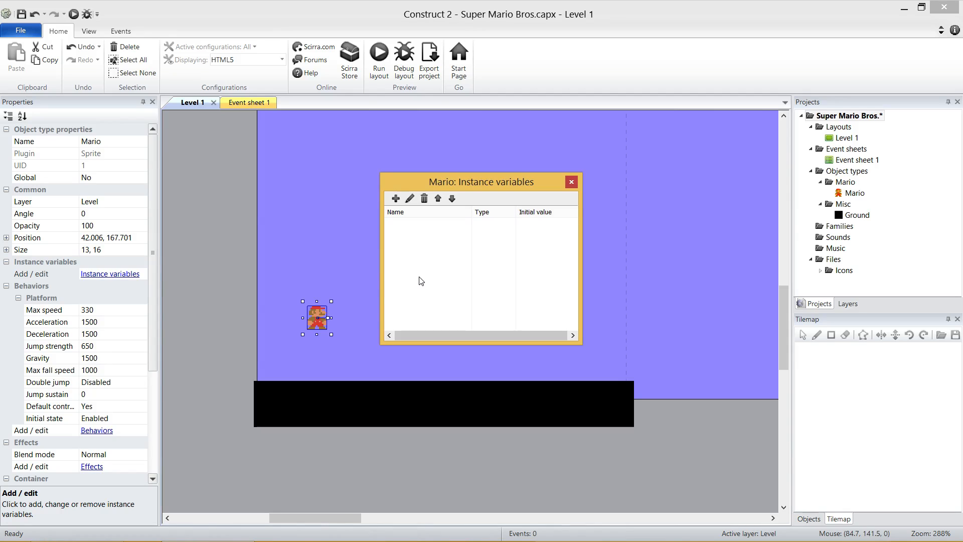
pyautogui.click(396, 199)
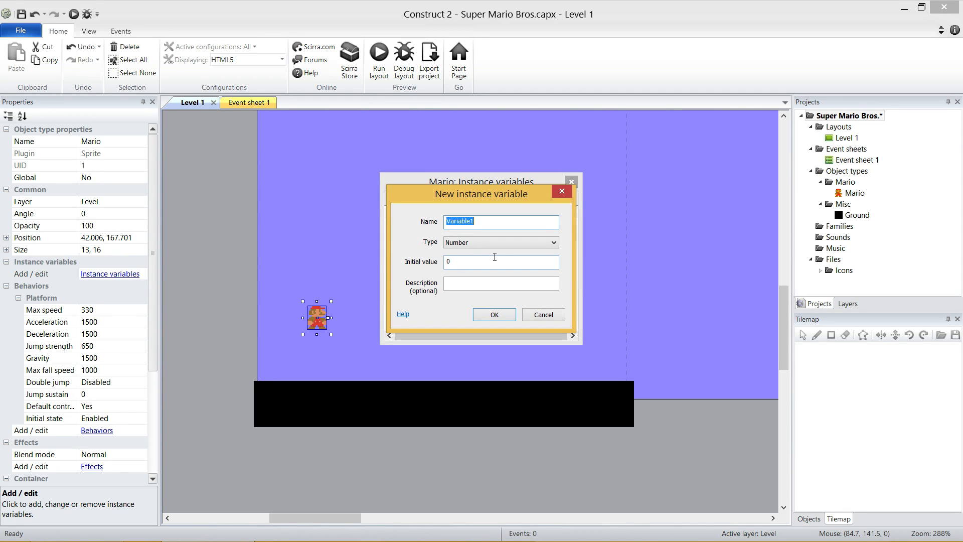
pyautogui.press('BackSpace')
pyautogui.click(478, 247)
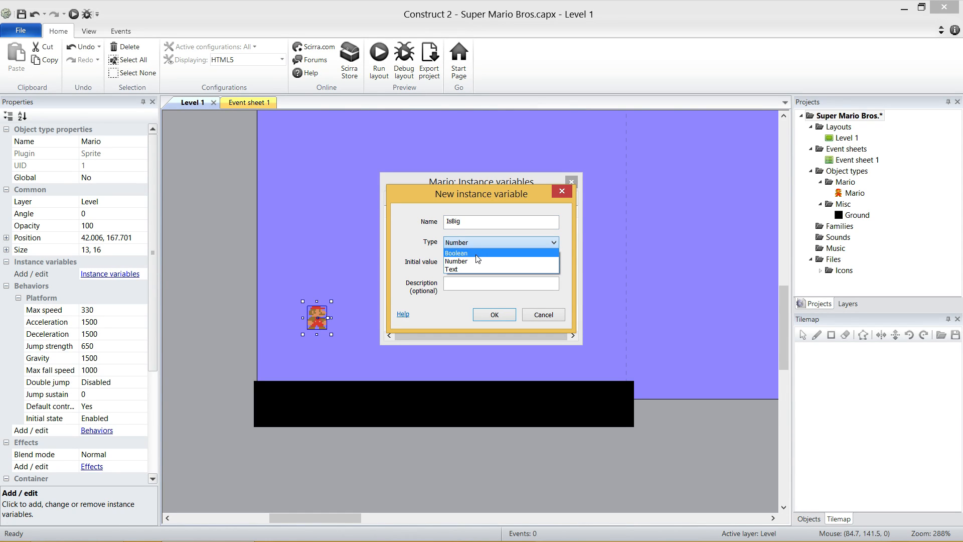
pyautogui.click(476, 253)
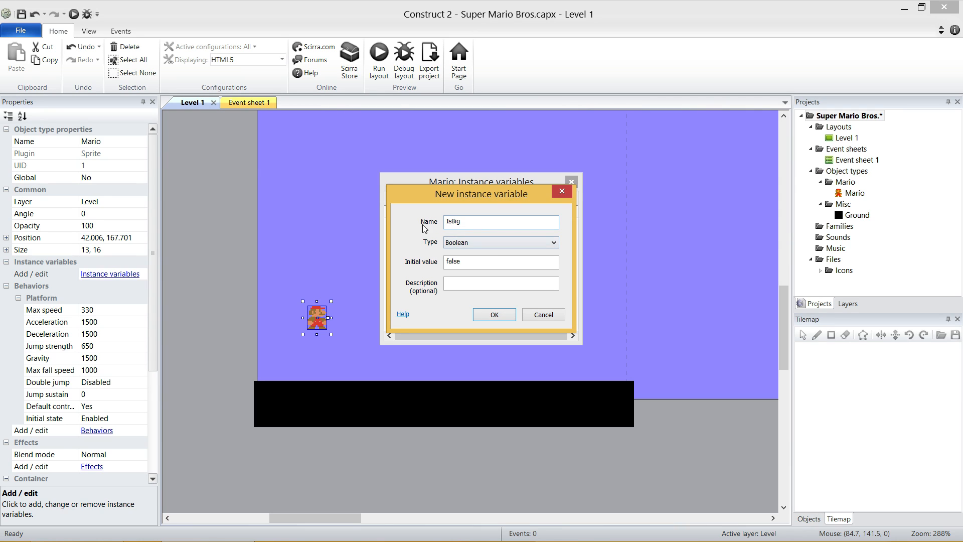
pyautogui.click(502, 260)
pyautogui.click(502, 317)
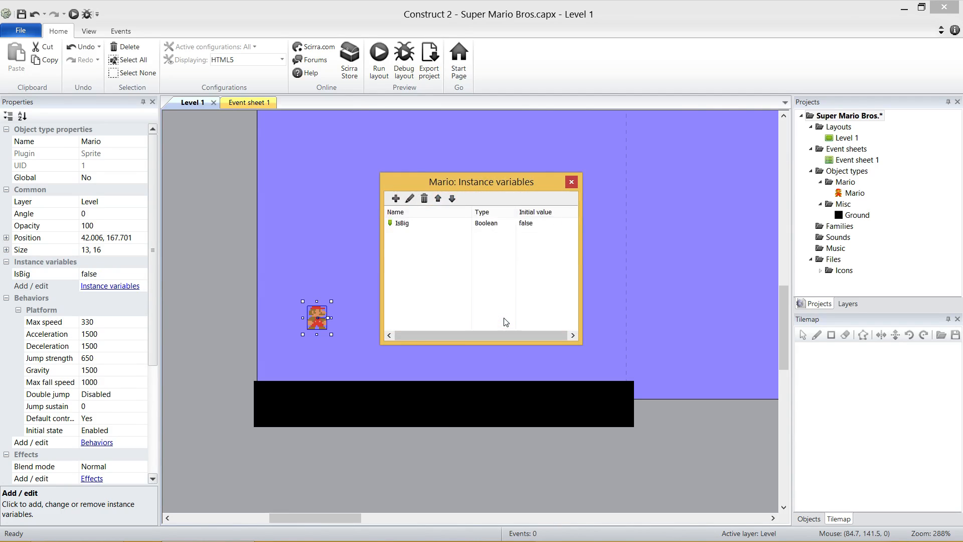
# Add a second Boolean instance variable to Mario, named IsSkidding, with the initial value false
pyautogui.click(396, 198)
pyautogui.write('IsS')
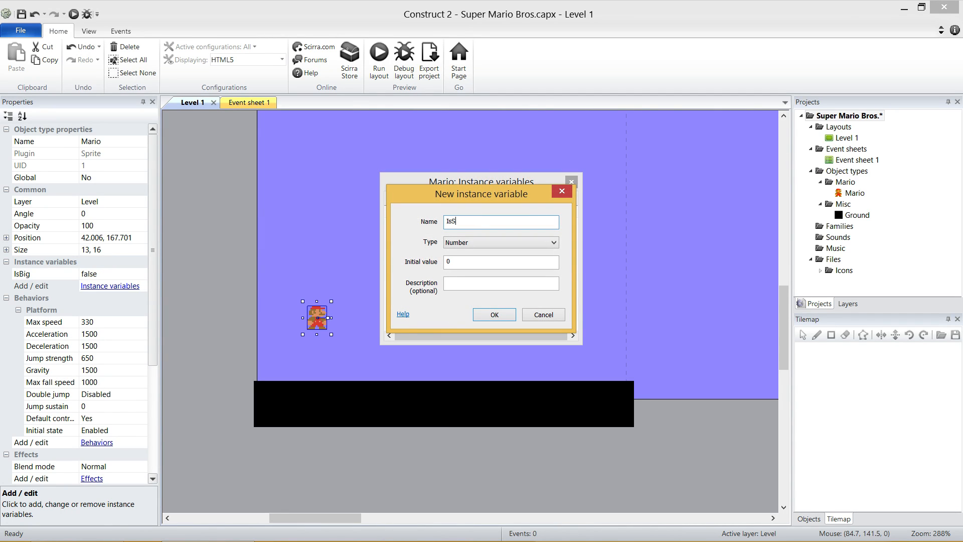
pyautogui.write('kidding')
pyautogui.click(479, 241)
pyautogui.click(474, 269)
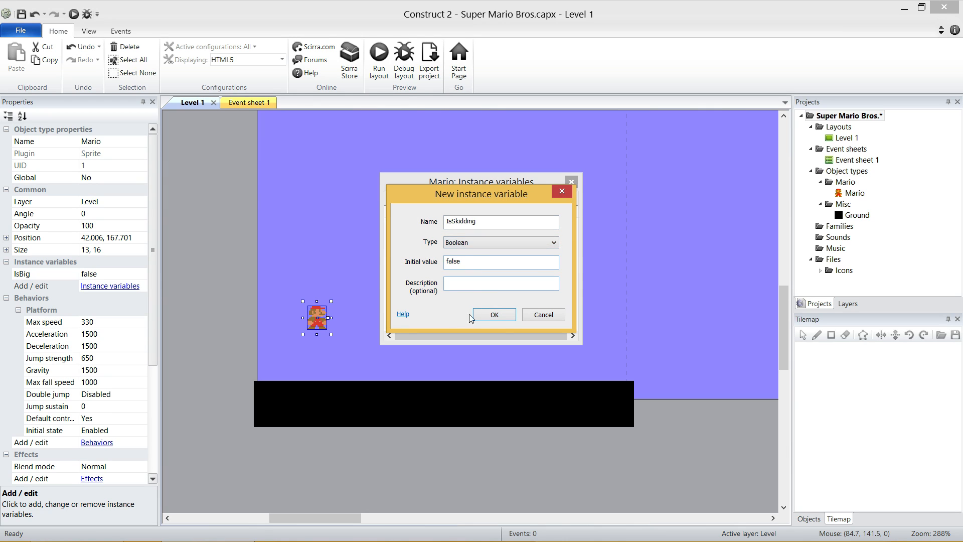
pyautogui.click(505, 313)
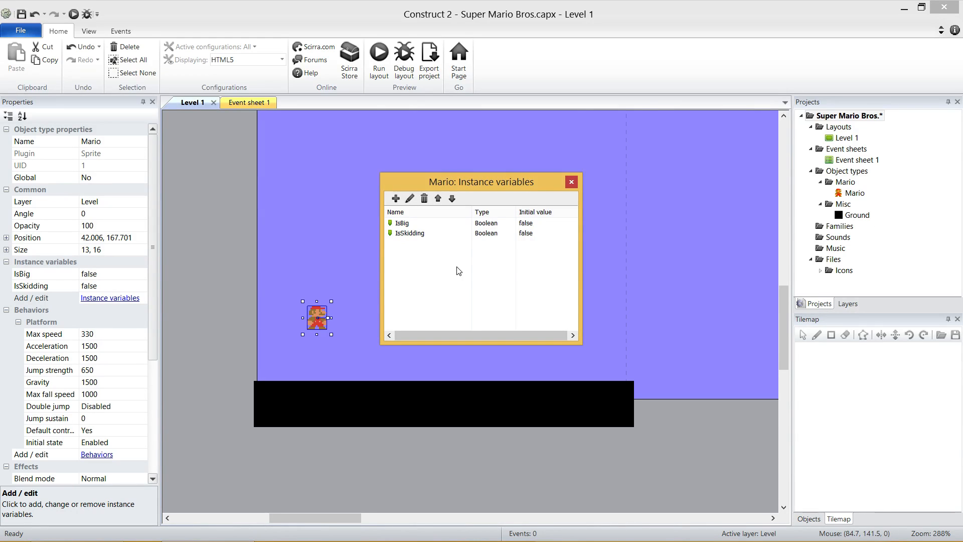
# Add a Boolean instance variable named IsActive with the initial value true to Mario and save the project
pyautogui.click(395, 198)
pyautogui.write('IsActive')
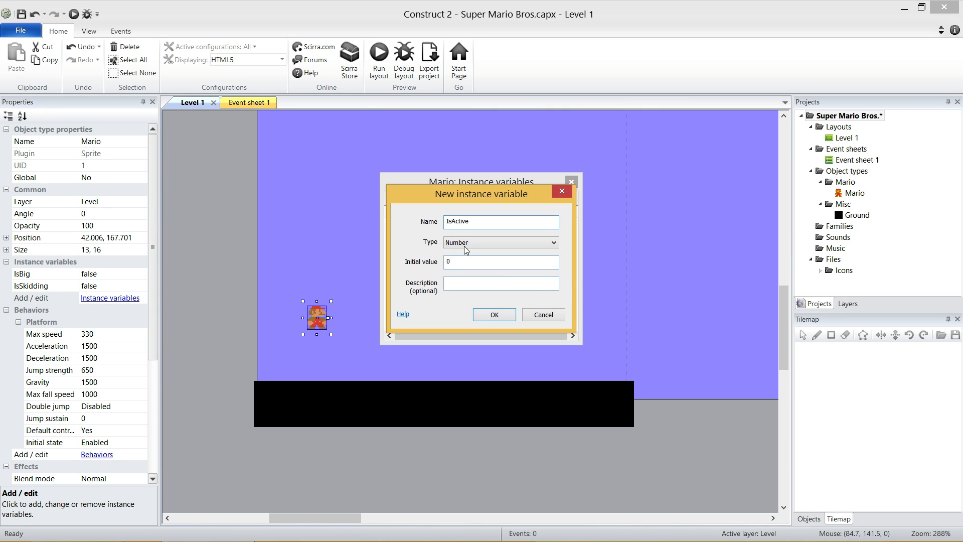
pyautogui.click(465, 248)
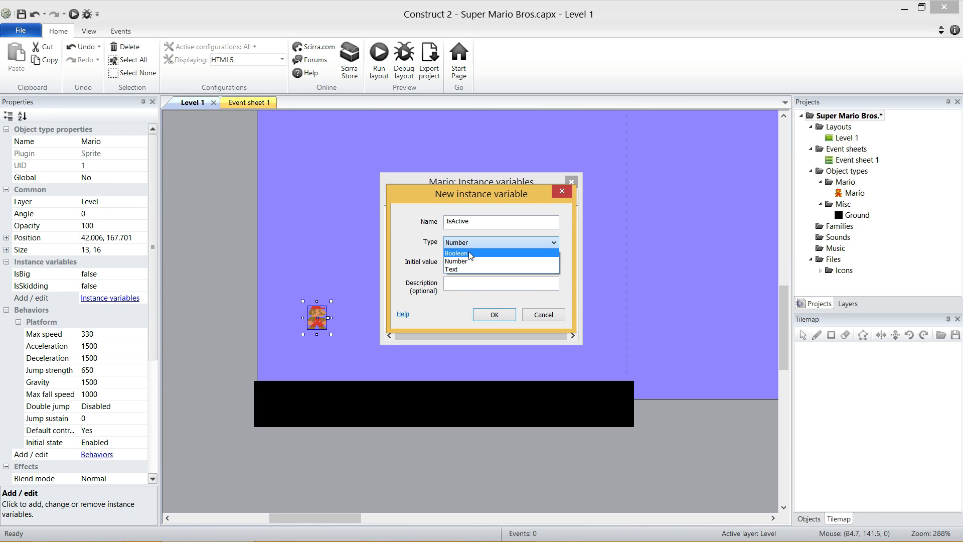
pyautogui.click(472, 254)
pyautogui.press('Tab')
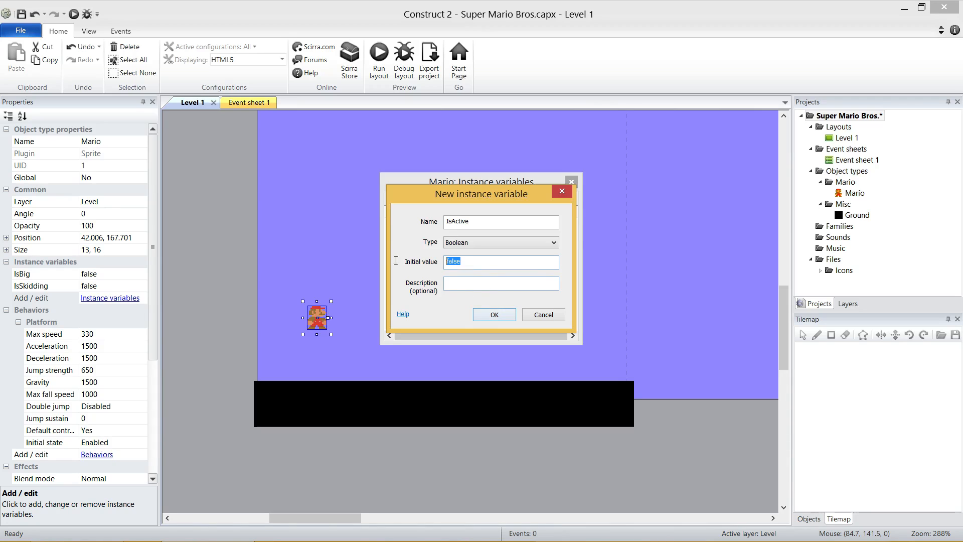
pyautogui.write('true')
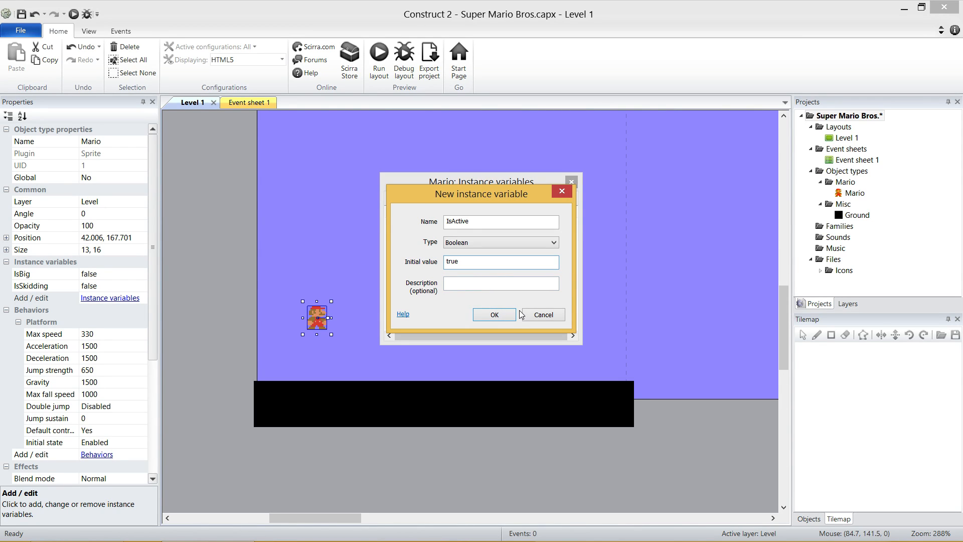
pyautogui.click(510, 315)
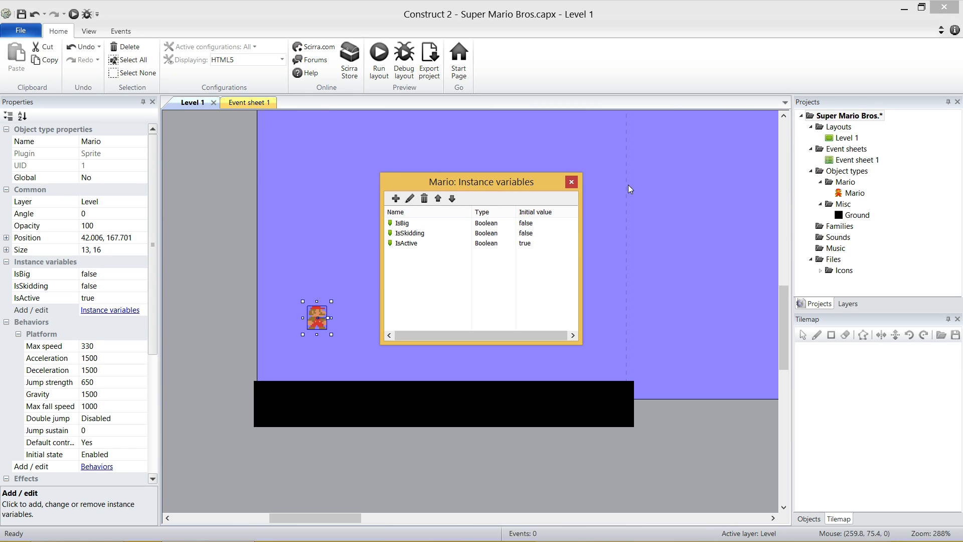
pyautogui.click(572, 184)
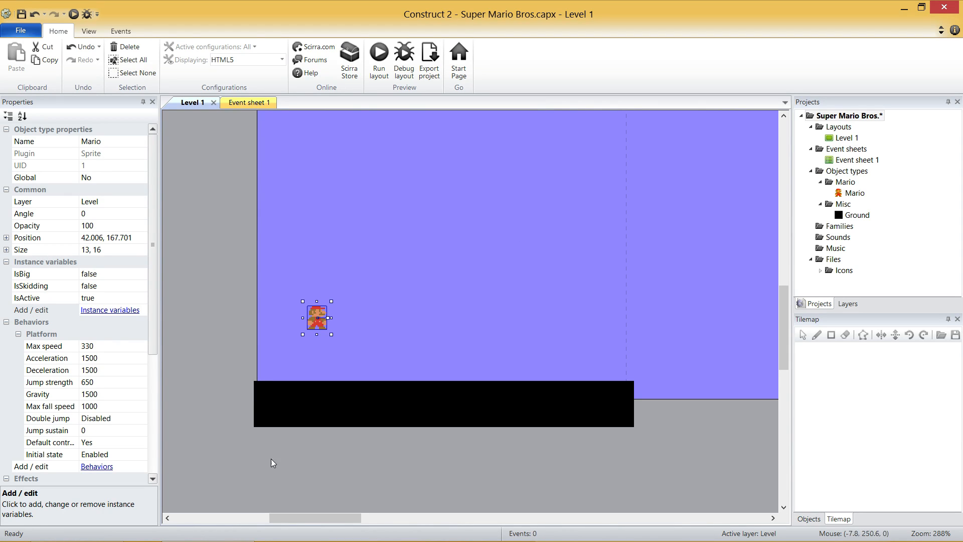
pyautogui.hotkey('ctrl', 's')
# Open the Mario sprite's animation editor and rename its Default animation to SmallIdle
pyautogui.doubleClick(317, 317)
pyautogui.scroll(4, 291, 237)
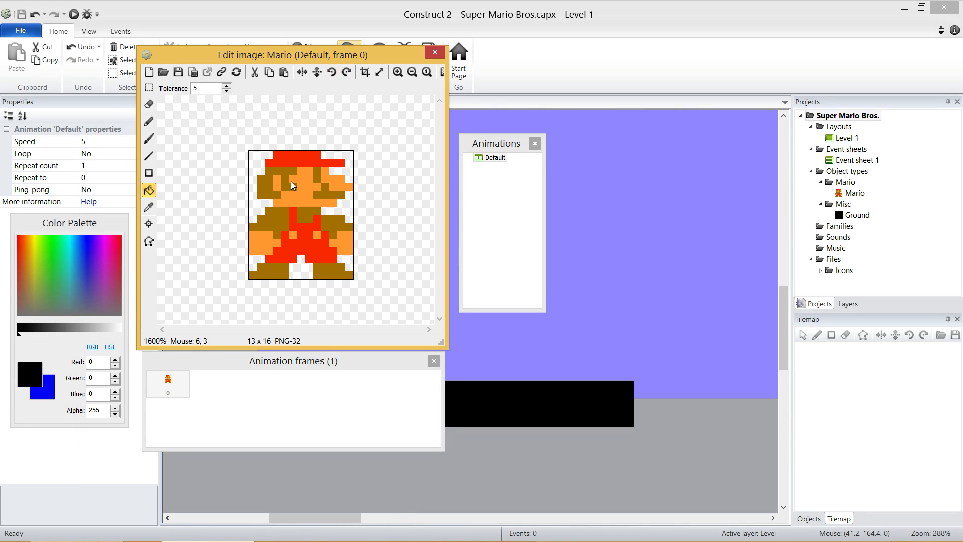
pyautogui.click(485, 141)
pyautogui.click(493, 158)
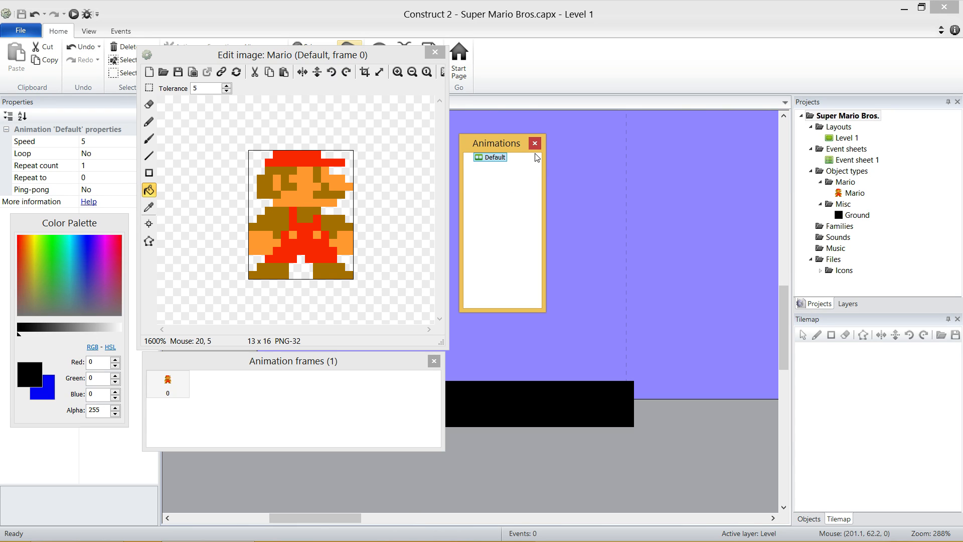
pyautogui.click(186, 380)
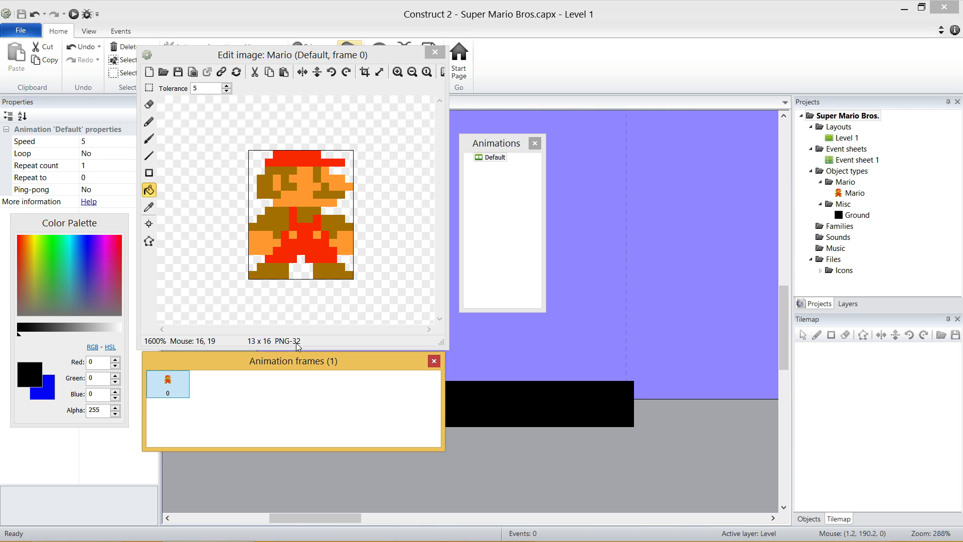
pyautogui.click(507, 142)
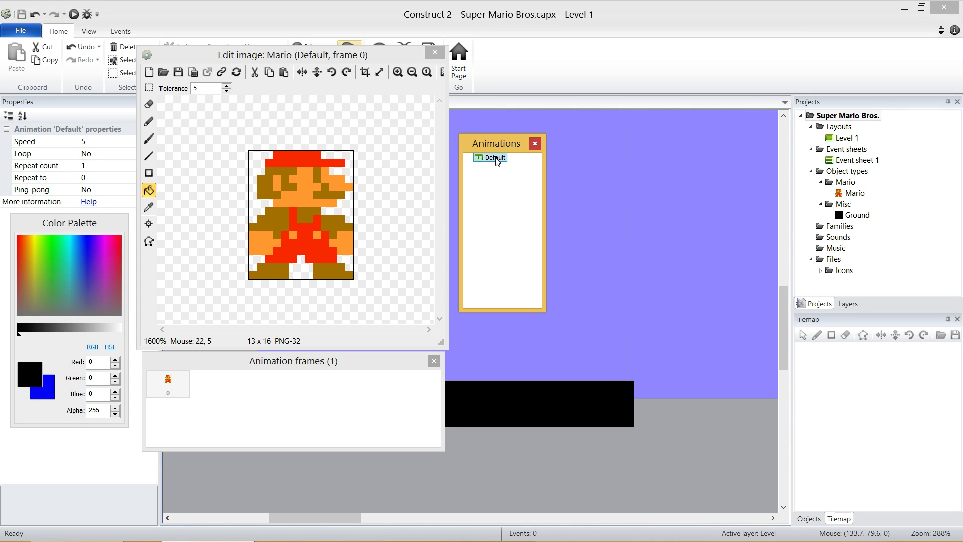
pyautogui.rightClick(495, 160)
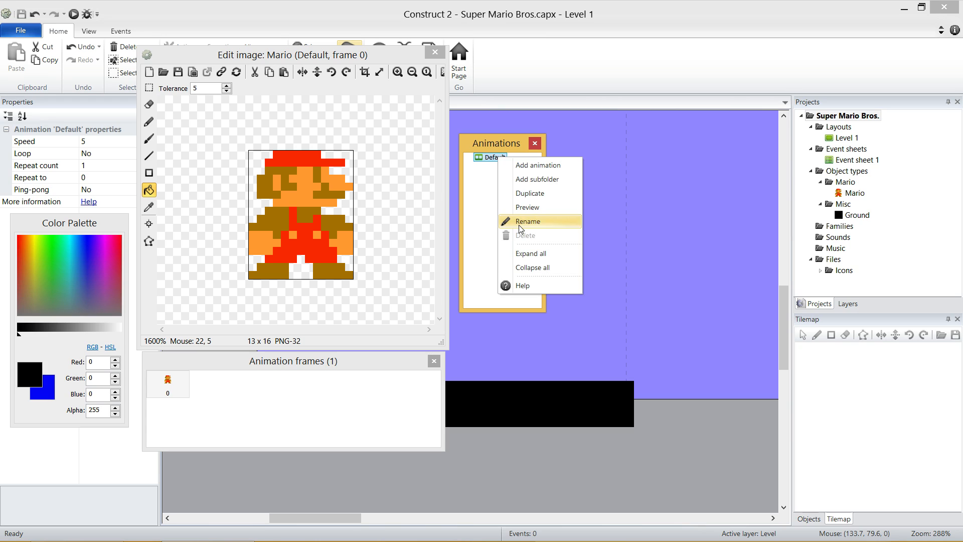
pyautogui.click(519, 222)
pyautogui.write('SmallIdle')
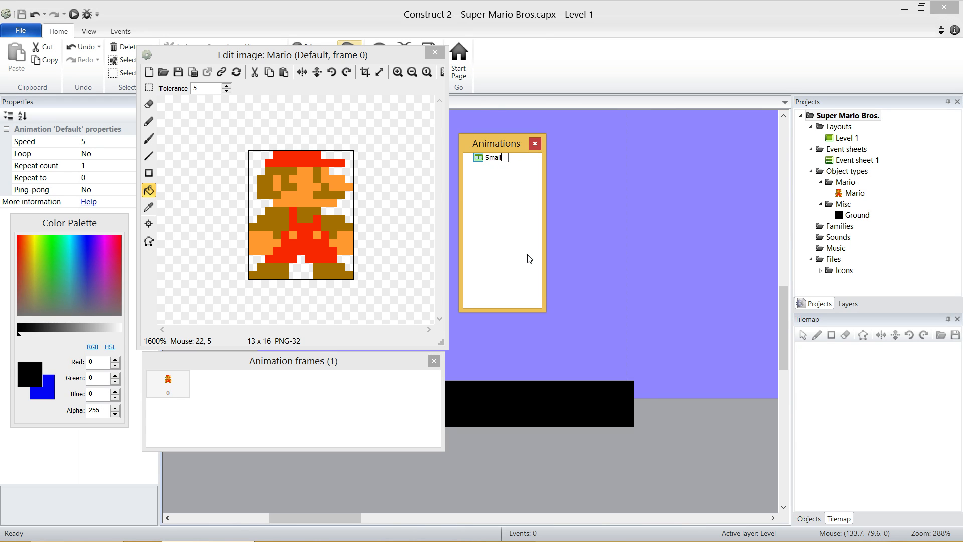
pyautogui.press('Return')
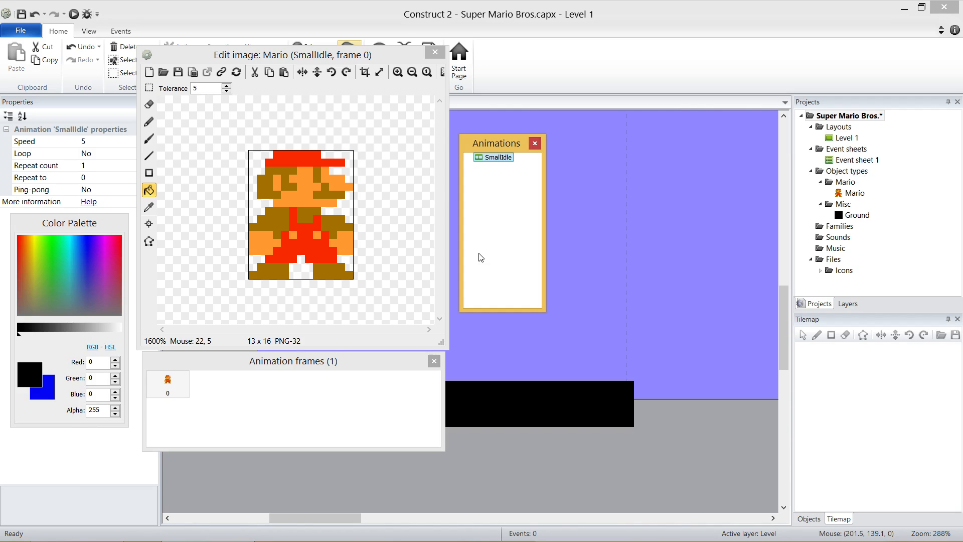
# Add a new animation named SmallRunning to the Mario sprite
pyautogui.rightClick(511, 175)
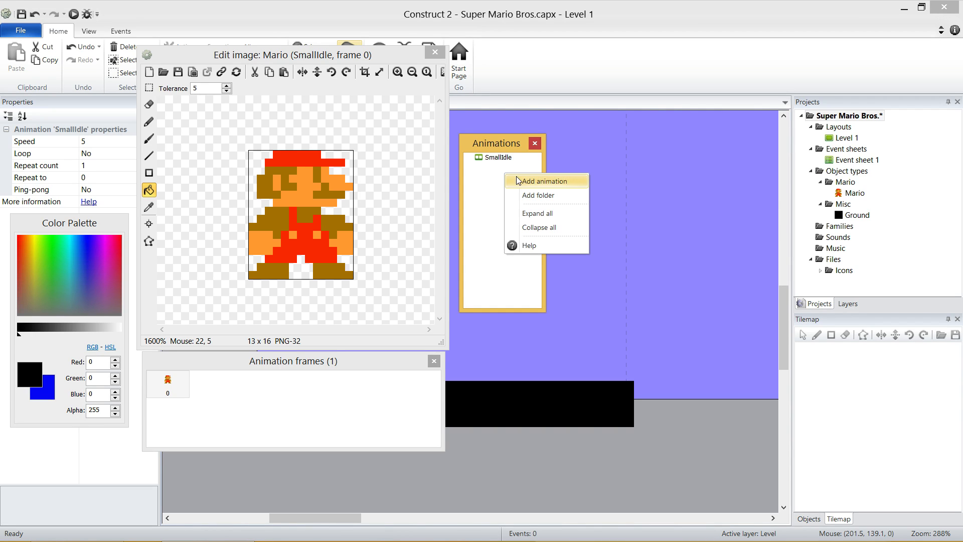
pyautogui.click(542, 181)
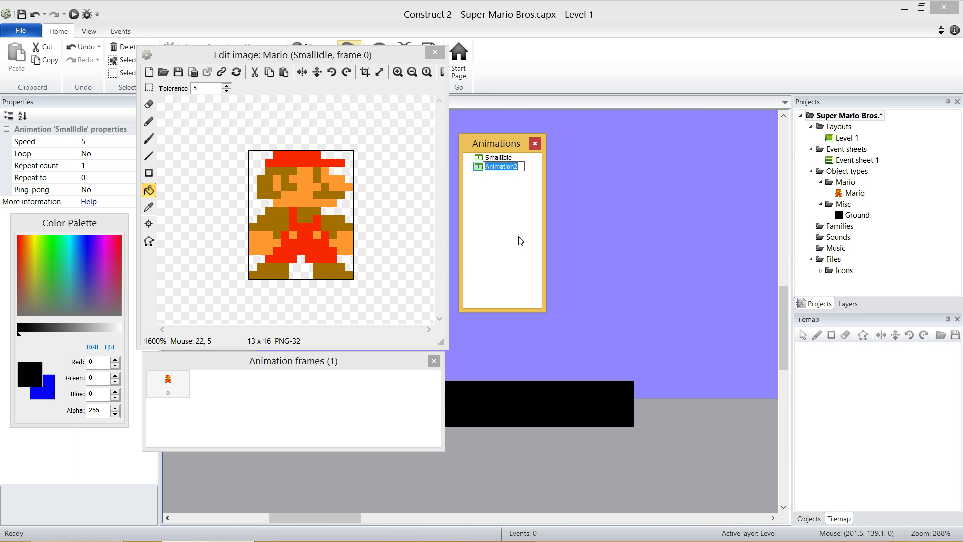
pyautogui.write('SmallRunning')
pyautogui.press('Return')
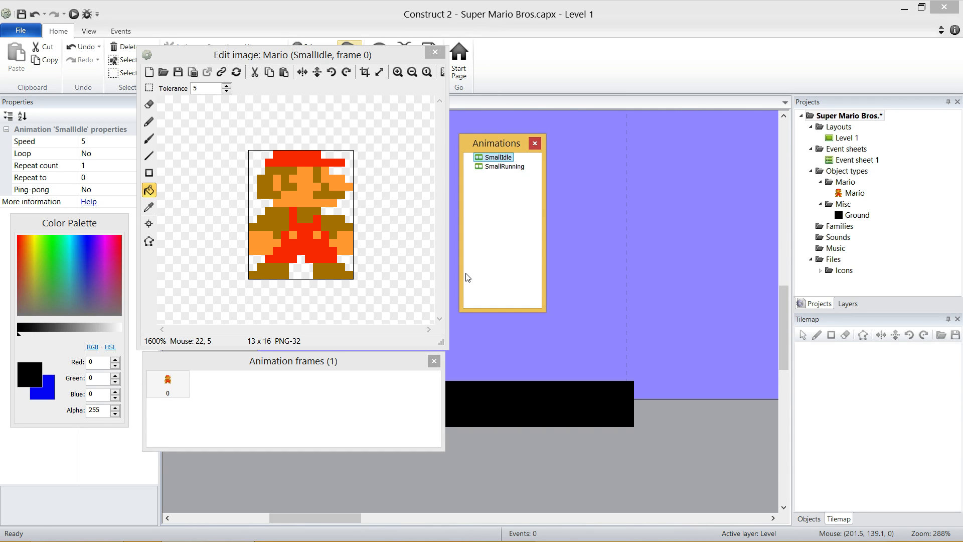
# Add two more animations to the Mario sprite, named SmallJumping and SmallSkidding
pyautogui.rightClick(487, 221)
pyautogui.click(535, 229)
pyautogui.write('SmallJumping')
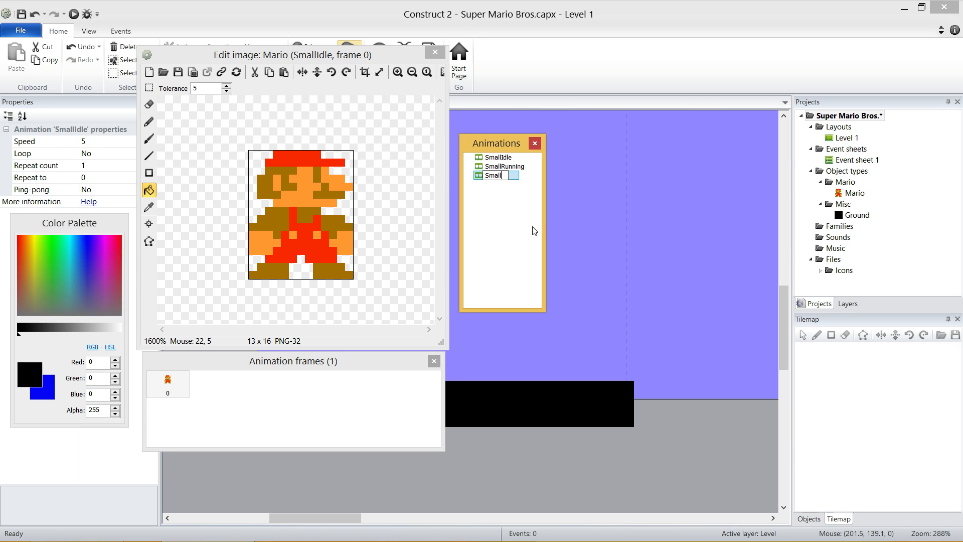
pyautogui.press('Return')
pyautogui.rightClick(534, 231)
pyautogui.click(547, 233)
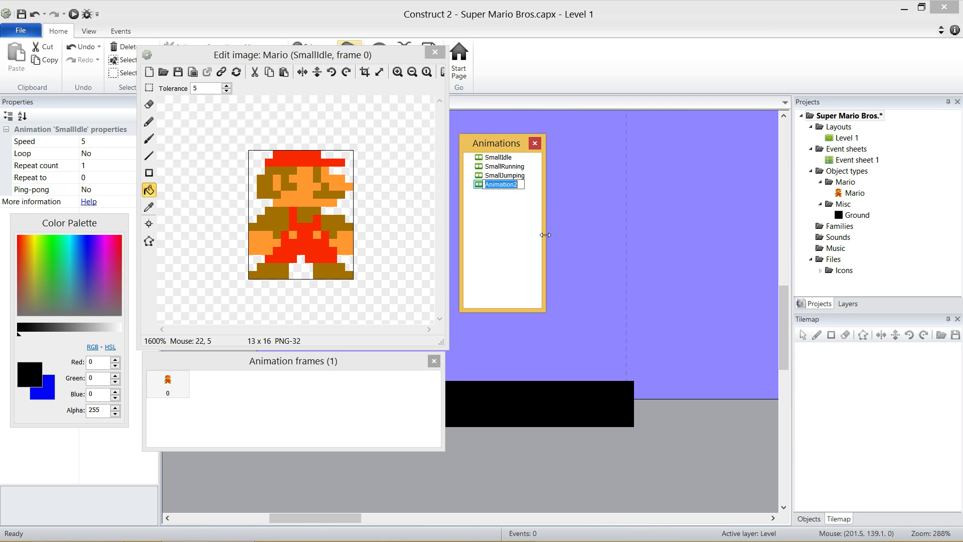
pyautogui.write('SmallSkidding')
pyautogui.press('Return')
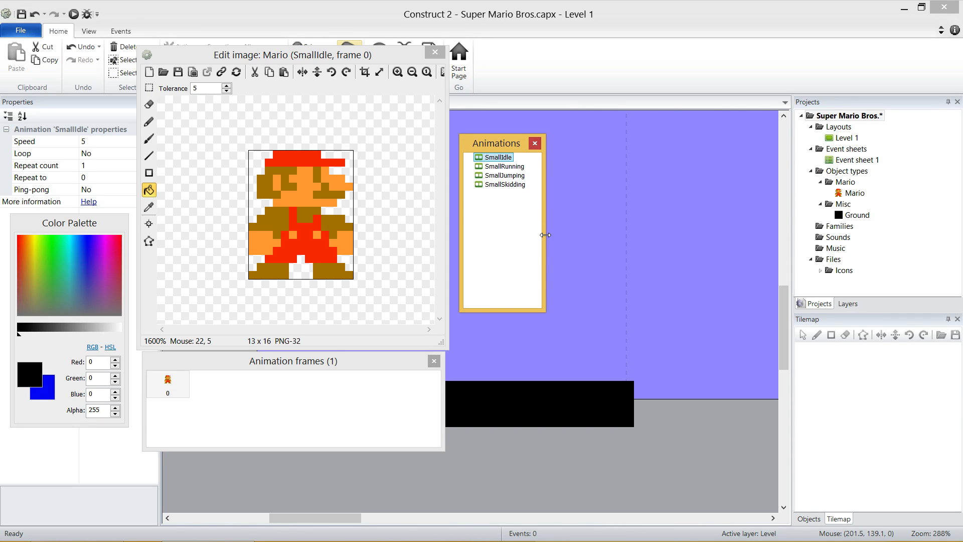
# Add two new animations to the Mario sprite, named BigIdle and BigRunning
pyautogui.rightClick(476, 226)
pyautogui.click(530, 235)
pyautogui.write('Big')
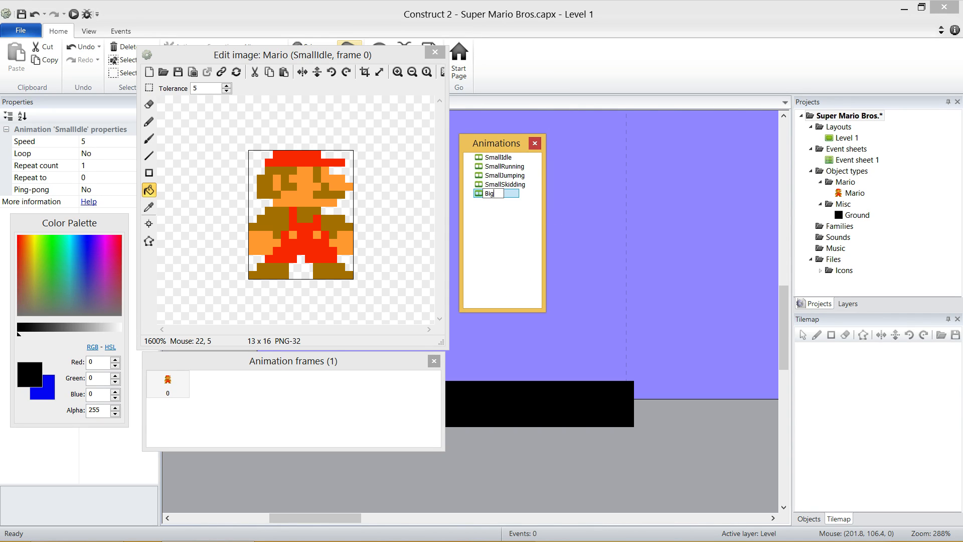
pyautogui.write('Idle')
pyautogui.press('Return')
pyautogui.rightClick(497, 233)
pyautogui.click(518, 244)
pyautogui.write('BigR')
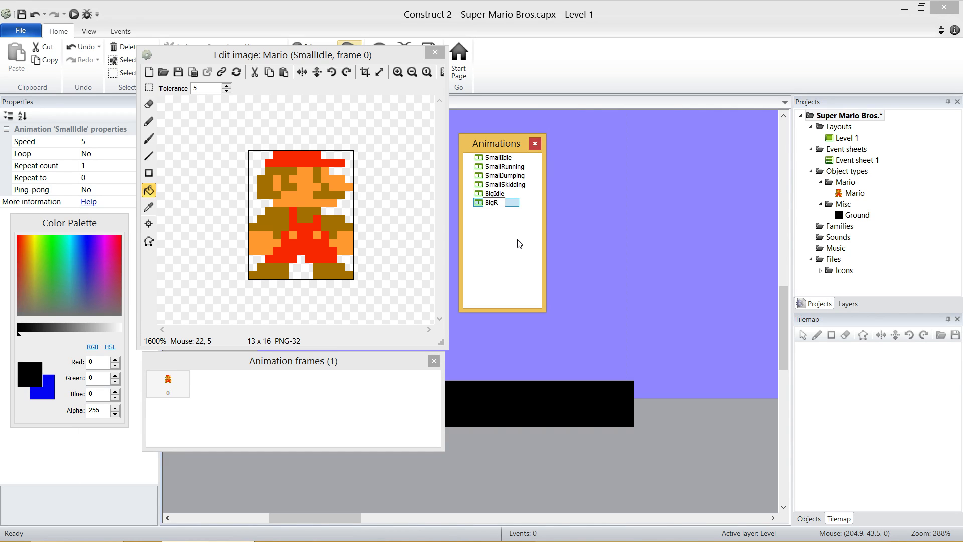
pyautogui.write('unning')
pyautogui.press('Return')
# Add two further animations to the Mario sprite, named BigJumping and BigSkidding
pyautogui.rightClick(519, 244)
pyautogui.click(533, 249)
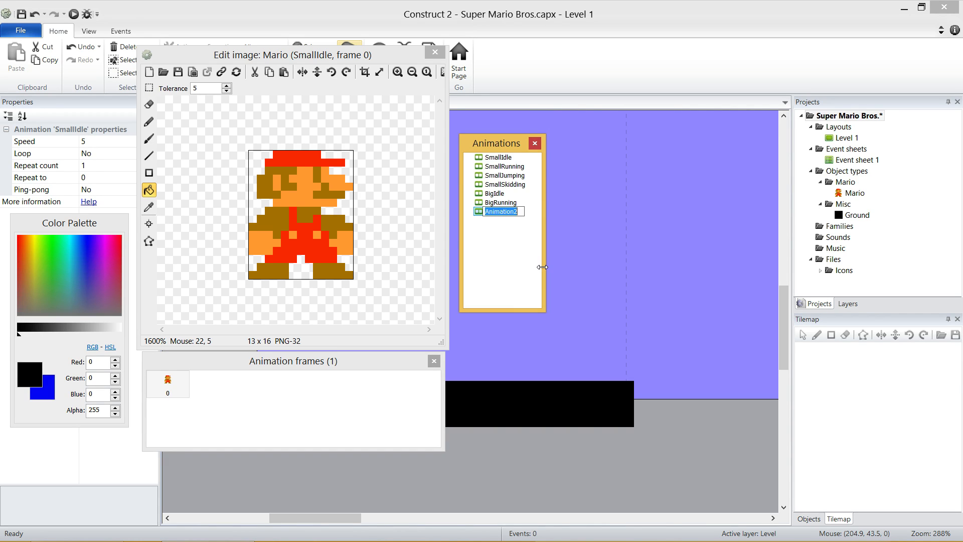
pyautogui.write('BigJumping')
pyautogui.press('Return')
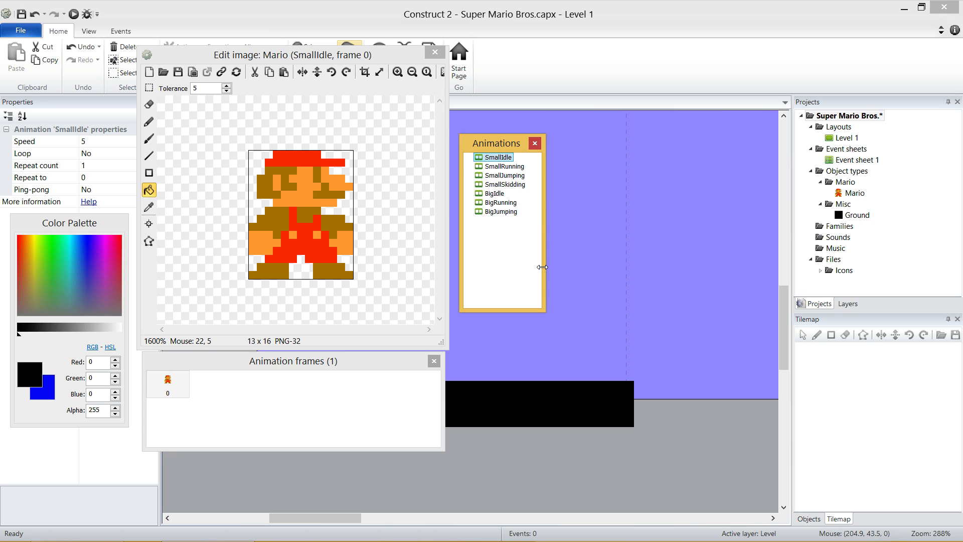
pyautogui.click(509, 262)
pyautogui.write('BigS')
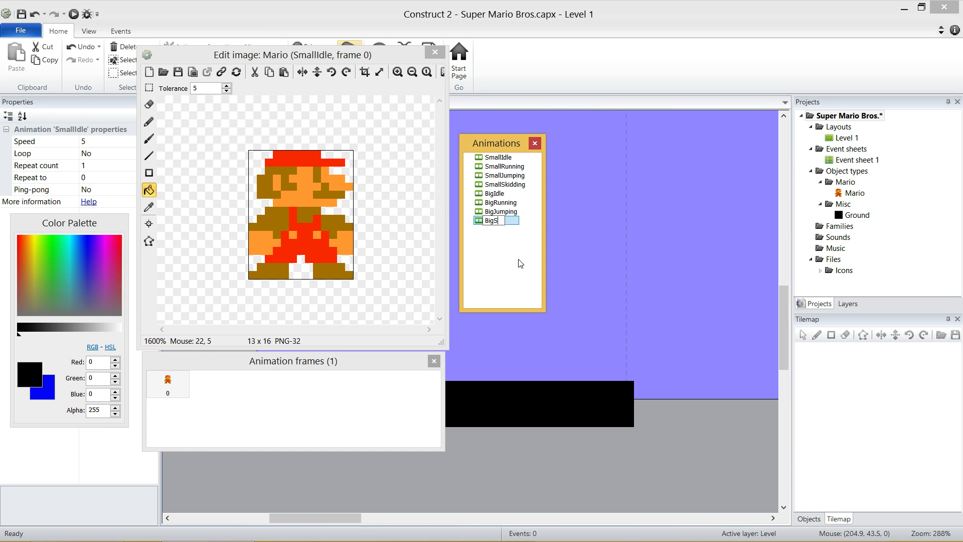
pyautogui.write('kidding')
pyautogui.press('Return')
# Add a new animation named BigDucking to the Mario sprite
pyautogui.rightClick(521, 262)
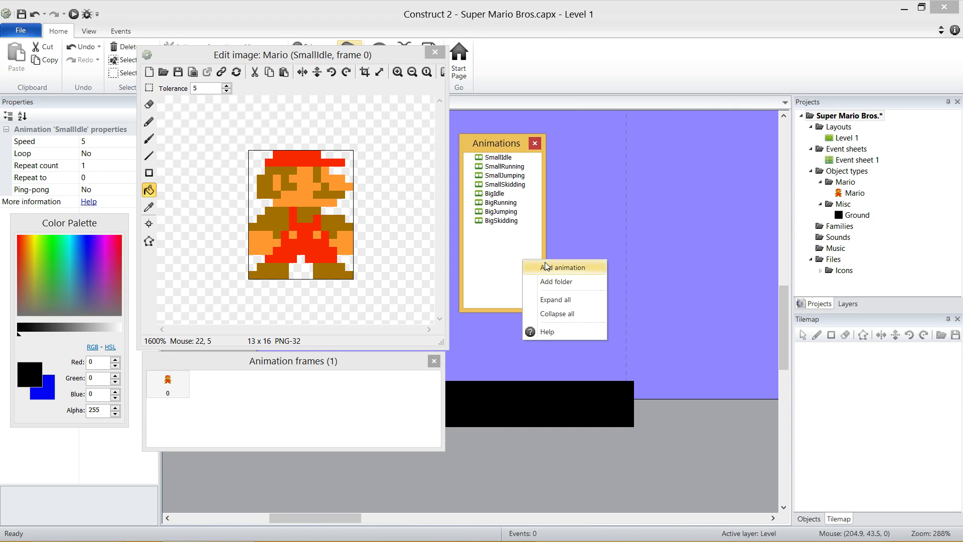
pyautogui.click(536, 267)
pyautogui.write('BigDucking')
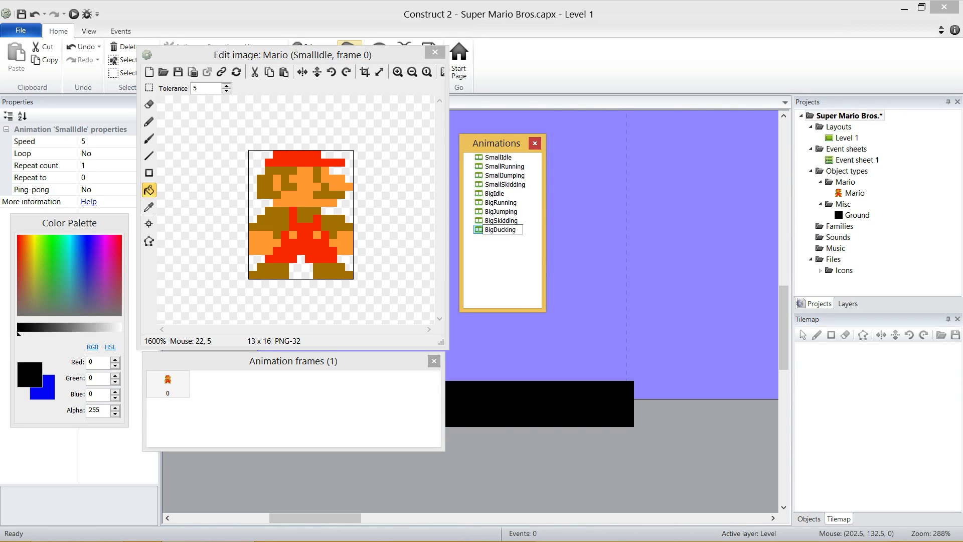
pyautogui.press('Return')
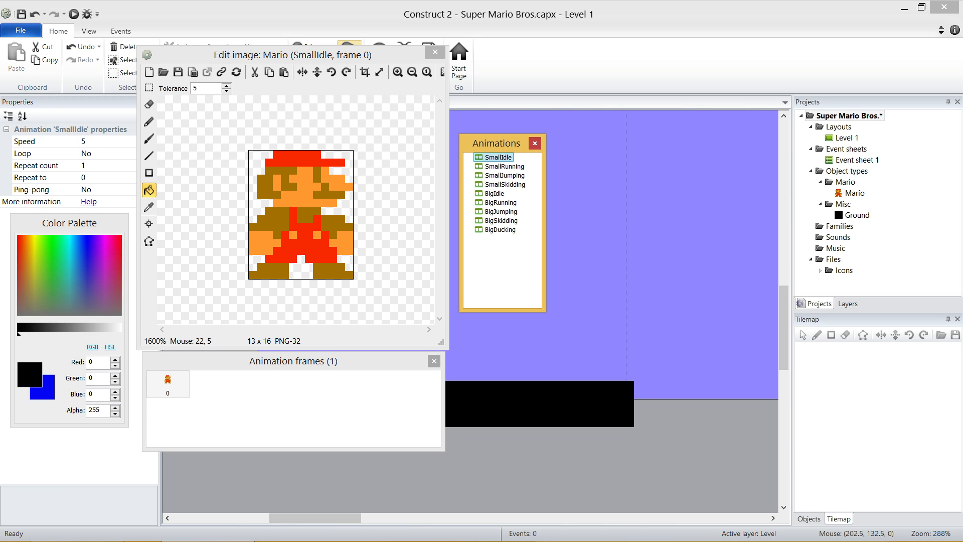
# Add the animations Dead and Grow to the Mario sprite
pyautogui.rightClick(480, 267)
pyautogui.click(499, 272)
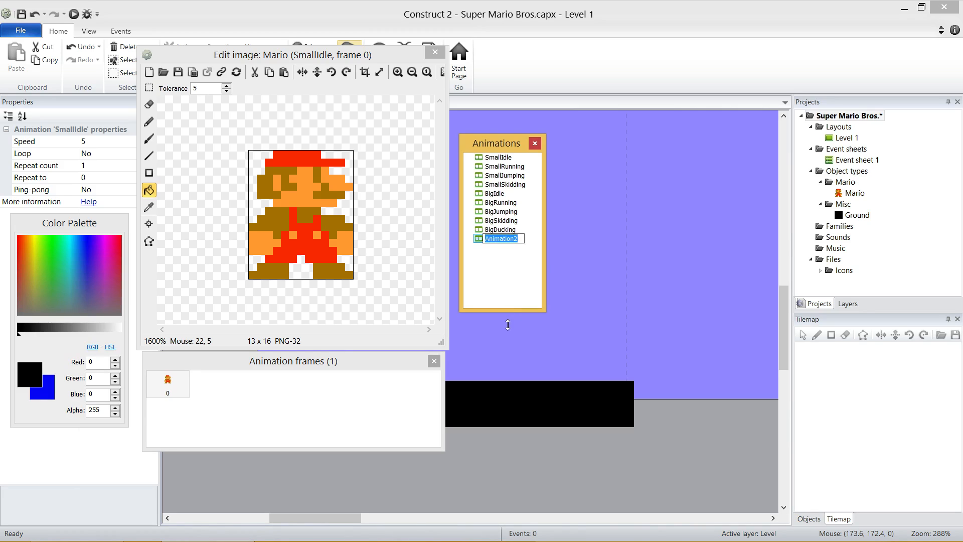
pyautogui.write('Dead')
pyautogui.press('Return')
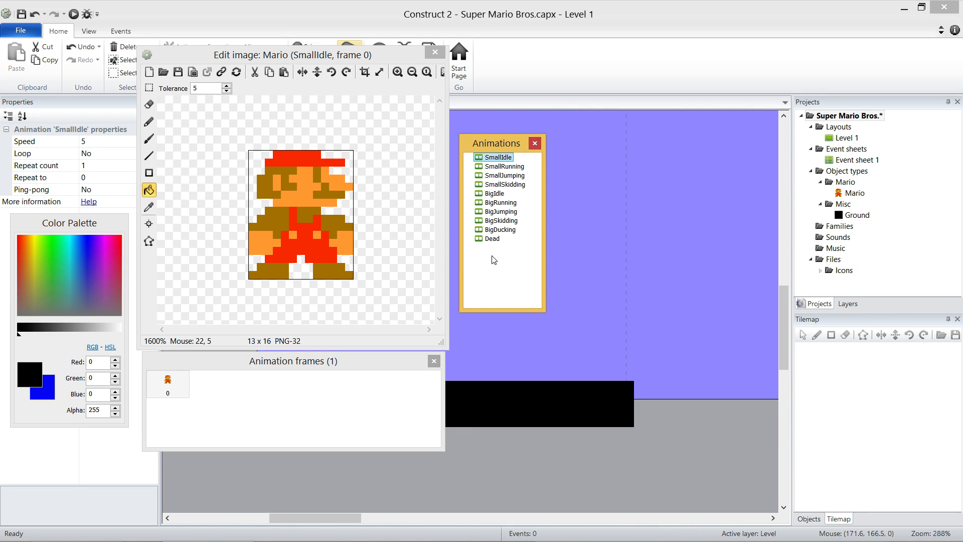
pyautogui.rightClick(490, 257)
pyautogui.click(505, 264)
pyautogui.write('Grow')
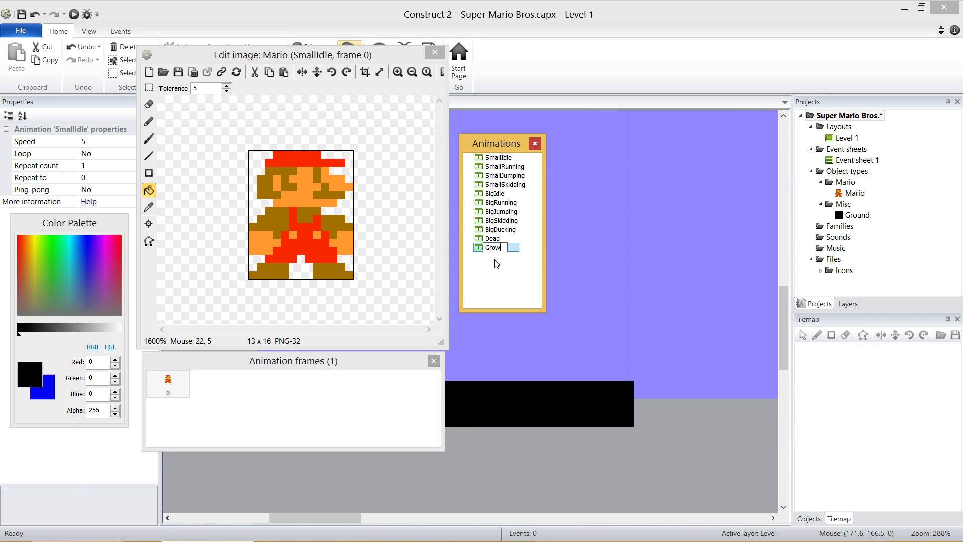
pyautogui.press('Return')
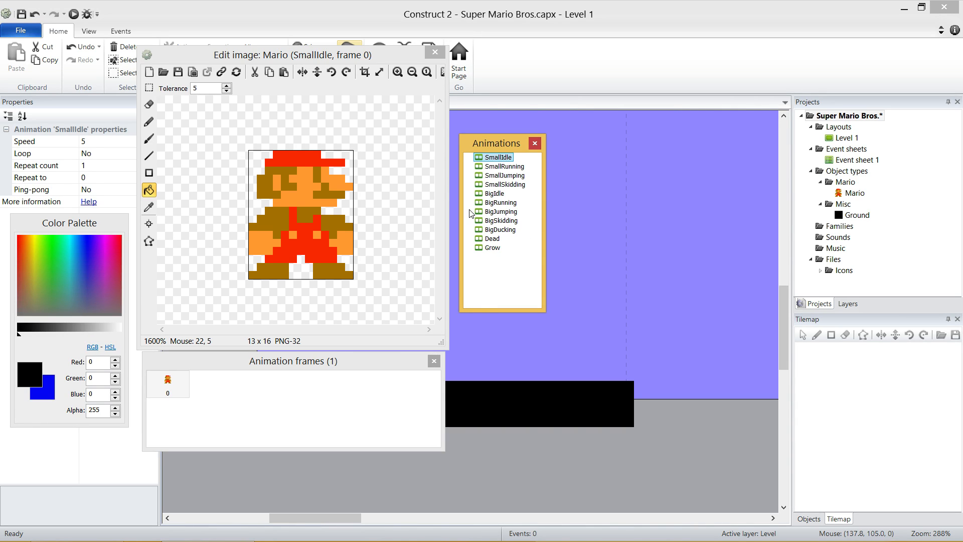
# Go through Mario's animations from SmallRunning to Grow and back to SmallIdle, checking the frames of each one
pyautogui.click(498, 167)
pyautogui.click(498, 175)
pyautogui.click(499, 184)
pyautogui.click(495, 194)
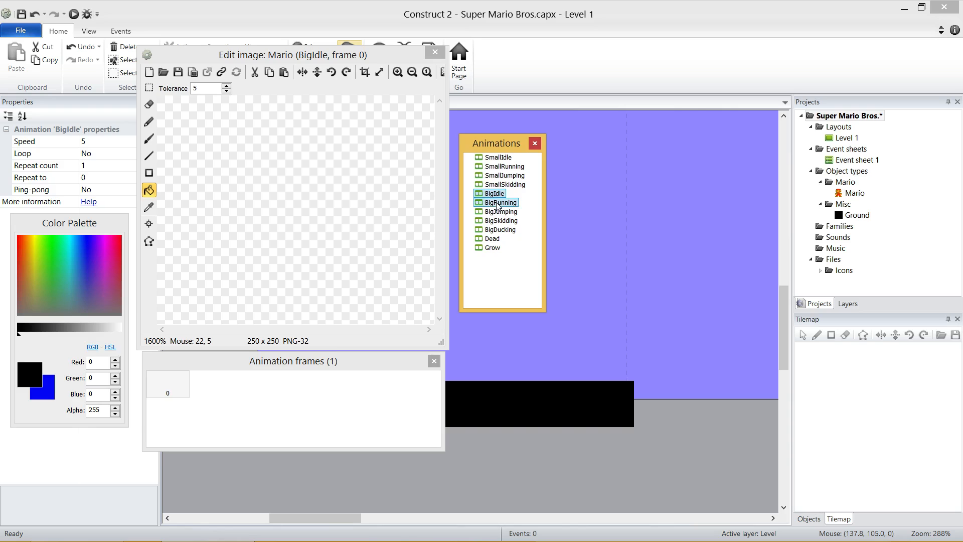
pyautogui.click(496, 202)
pyautogui.click(496, 212)
pyautogui.click(496, 221)
pyautogui.click(496, 229)
pyautogui.click(493, 238)
pyautogui.click(493, 247)
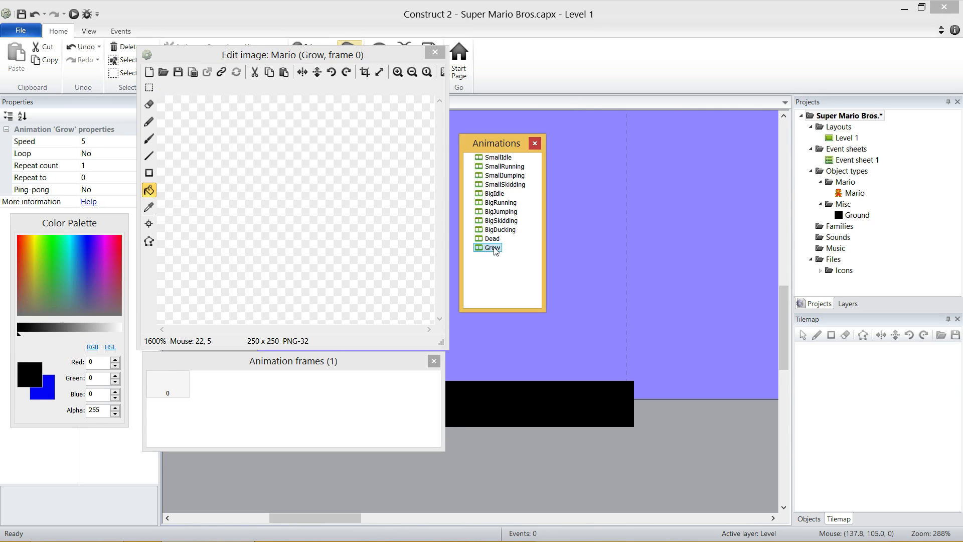
pyautogui.click(505, 158)
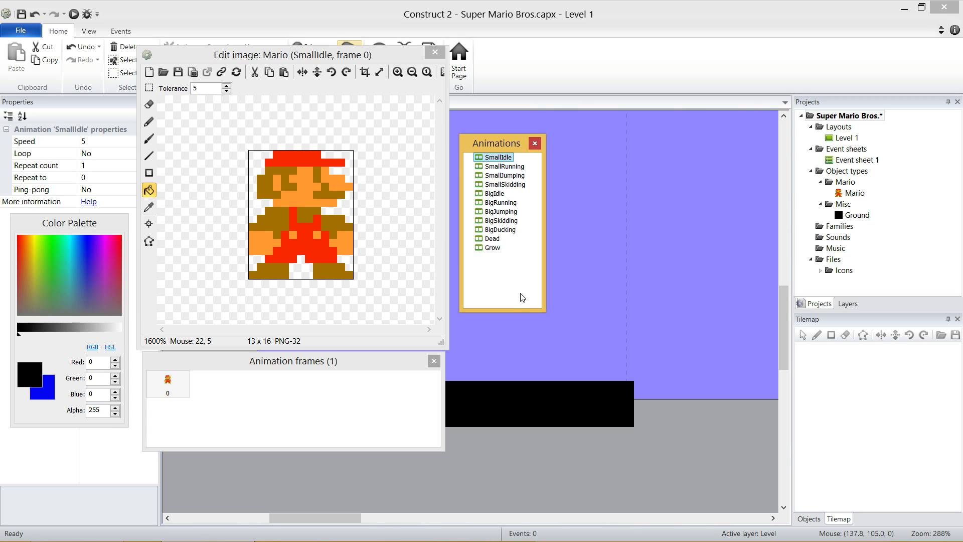
# Import SmallJump.png from the gfx/Mario folder as a frame of the SmallJumping animation
pyautogui.click(512, 167)
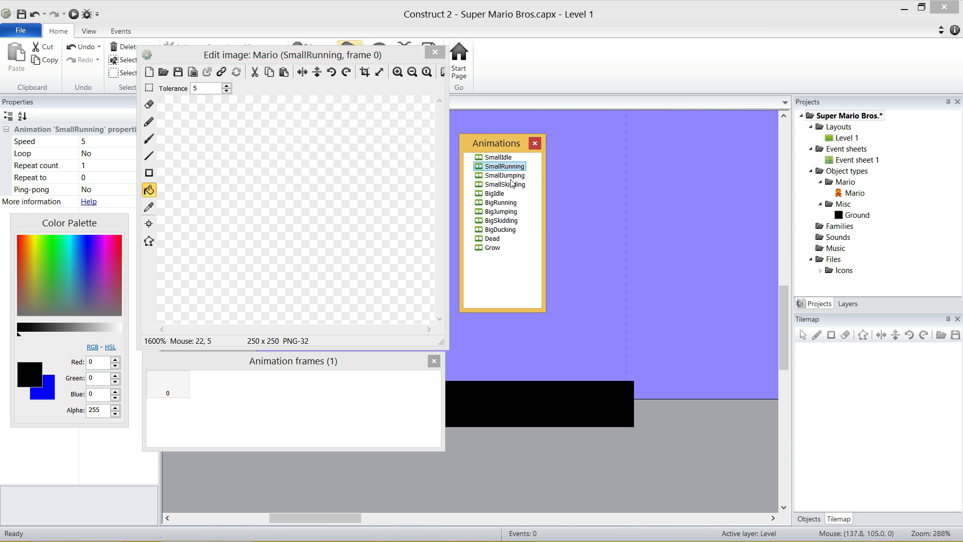
pyautogui.click(511, 177)
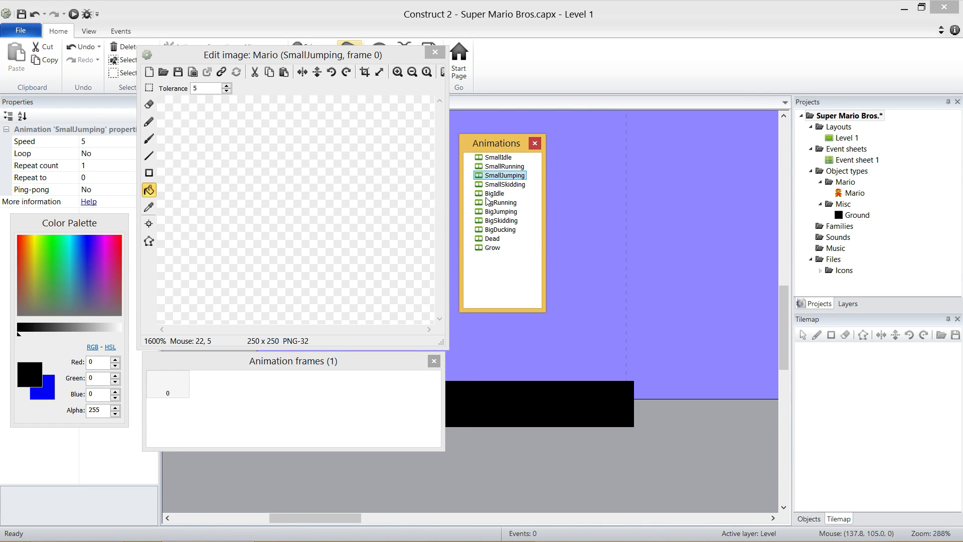
pyautogui.click(306, 366)
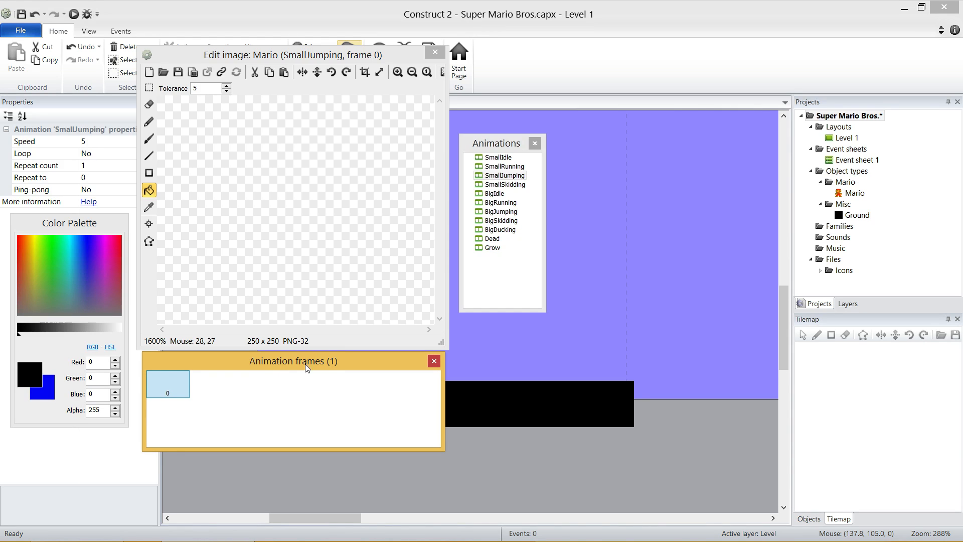
pyautogui.rightClick(274, 410)
pyautogui.moveTo(322, 472)
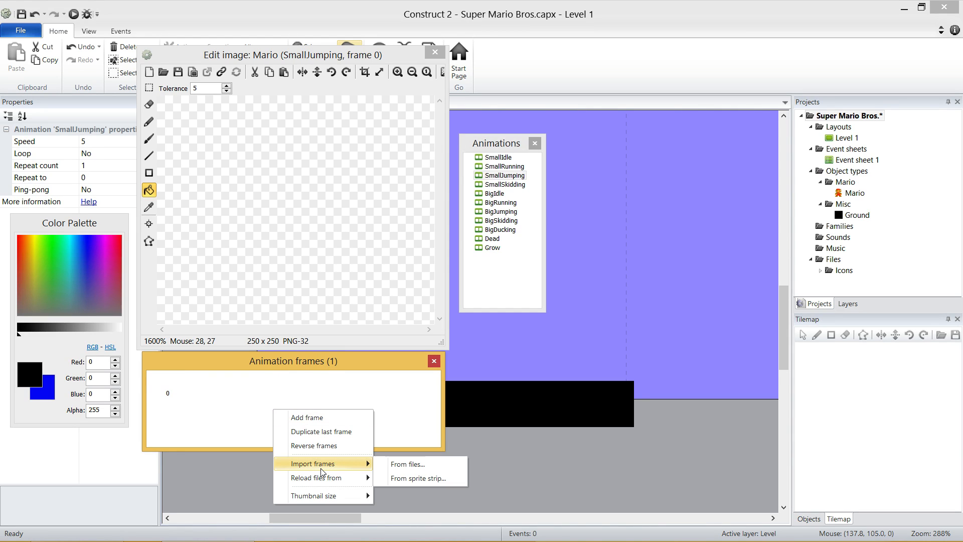
pyautogui.click(432, 466)
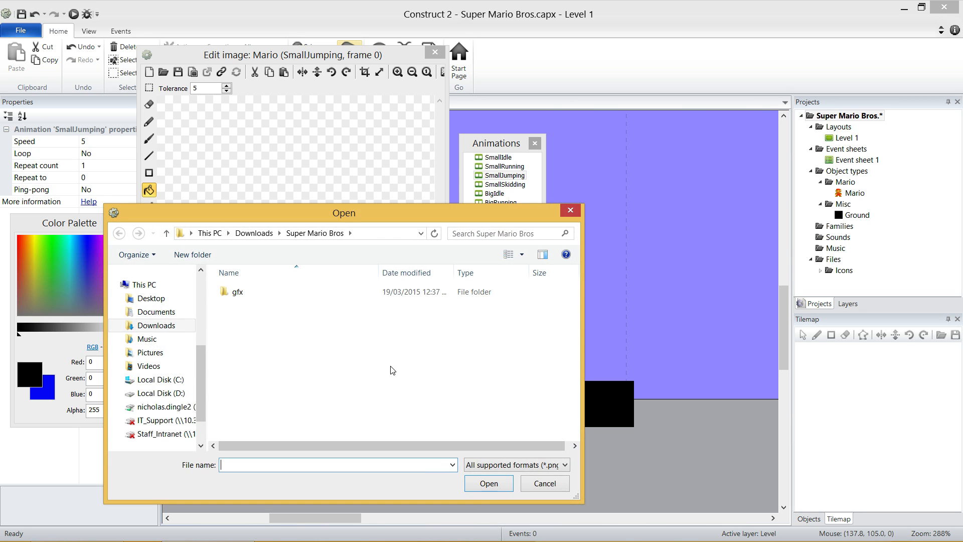
pyautogui.doubleClick(237, 292)
pyautogui.doubleClick(251, 293)
pyautogui.moveTo(361, 213); pyautogui.dragTo(359, 202)
pyautogui.click(394, 393)
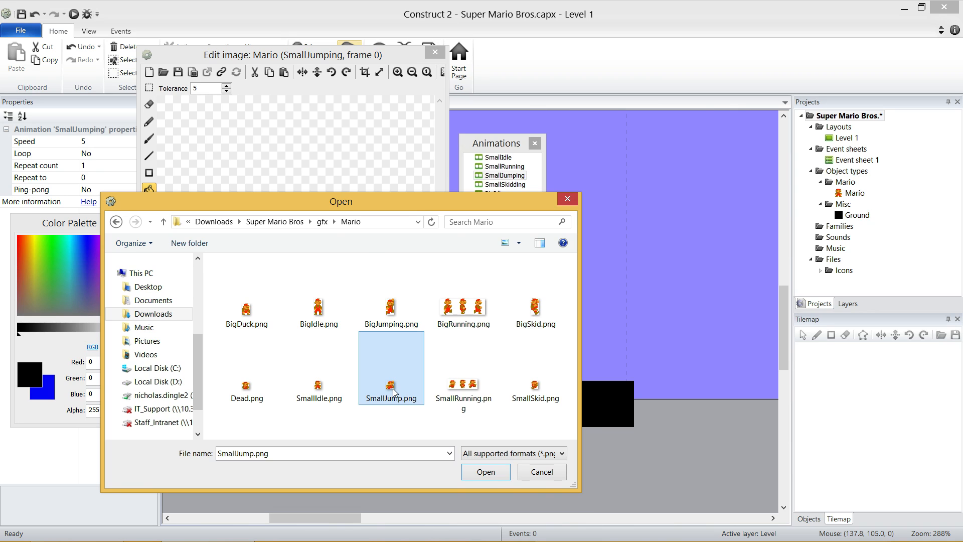
pyautogui.click(506, 470)
# Compare the two frames of the SmallJumping animation and delete the blank frame 0
pyautogui.click(209, 382)
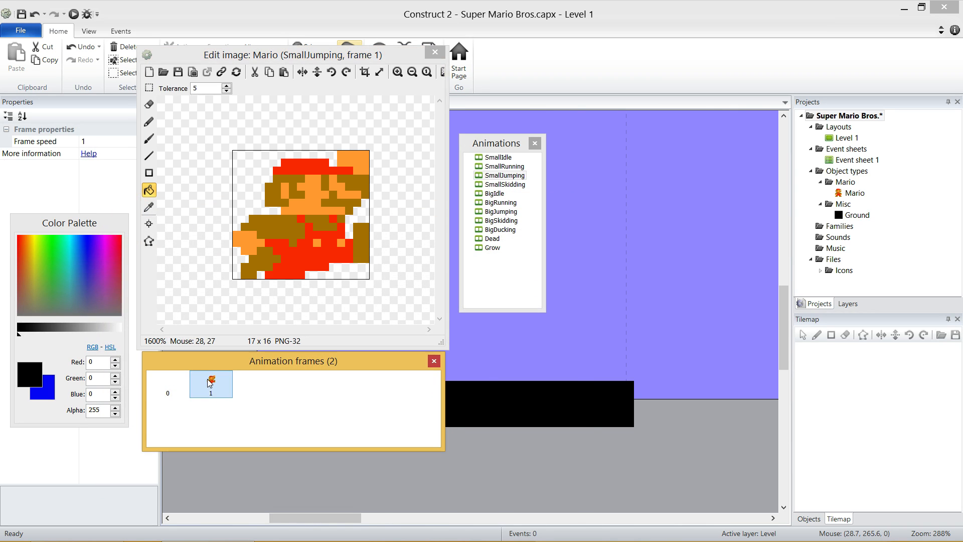
pyautogui.click(207, 389)
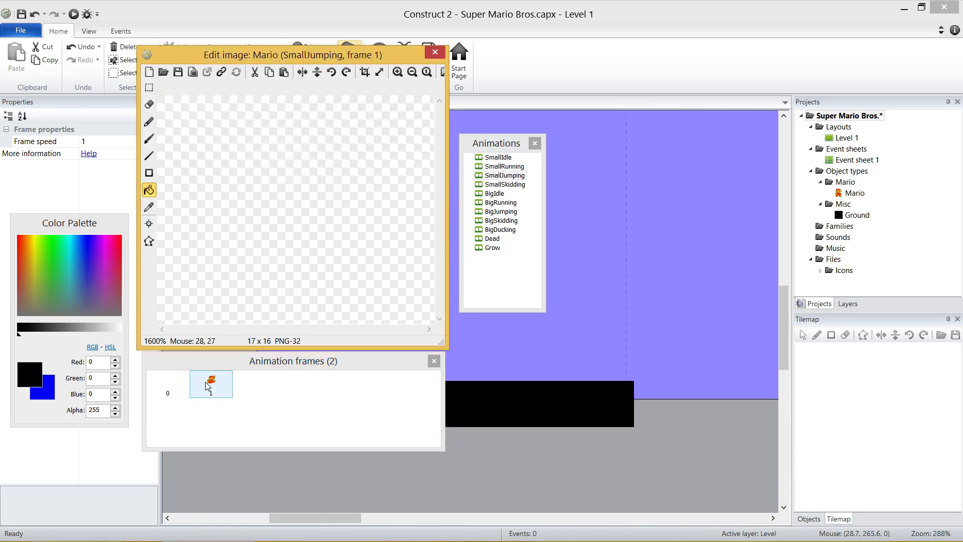
pyautogui.click(169, 392)
pyautogui.click(211, 391)
pyautogui.click(176, 392)
pyautogui.click(208, 391)
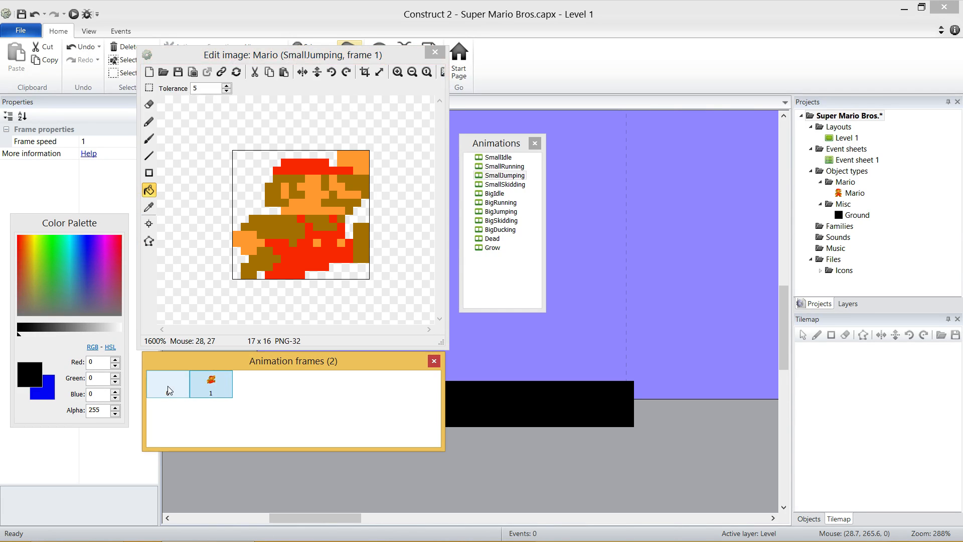
pyautogui.click(173, 391)
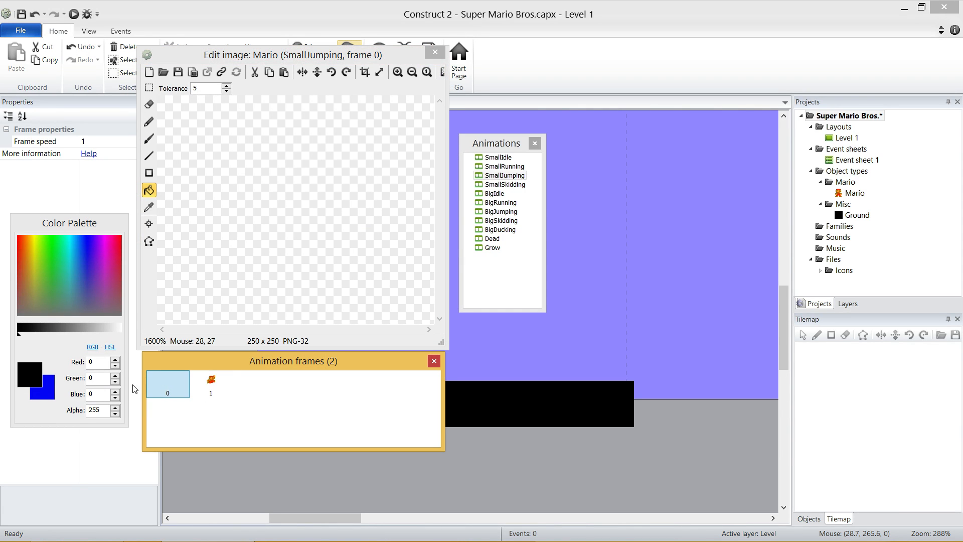
pyautogui.click(208, 384)
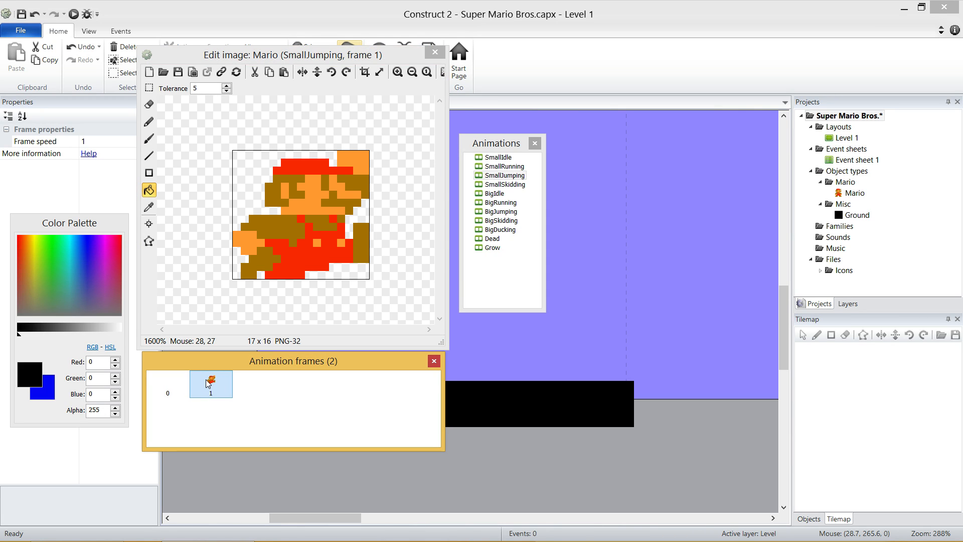
pyautogui.click(160, 387)
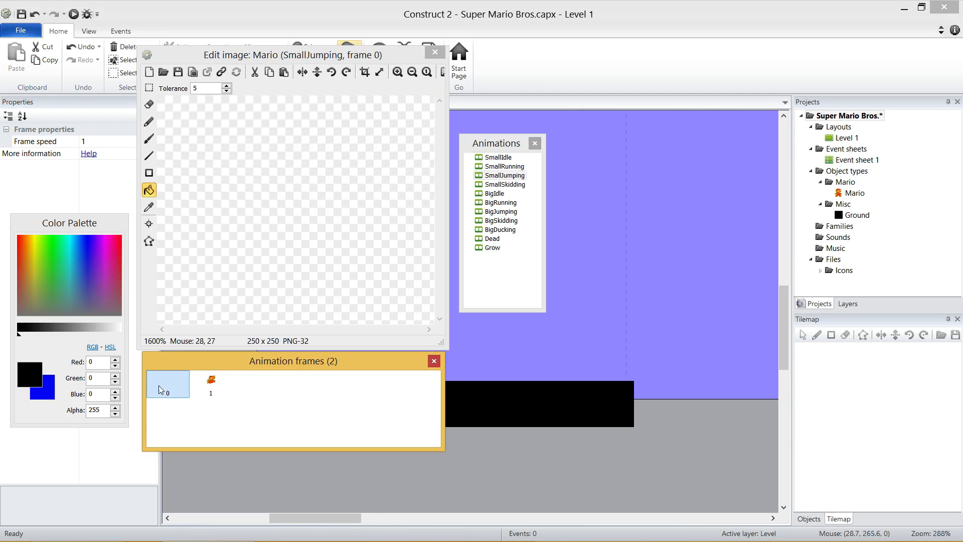
pyautogui.rightClick(165, 381)
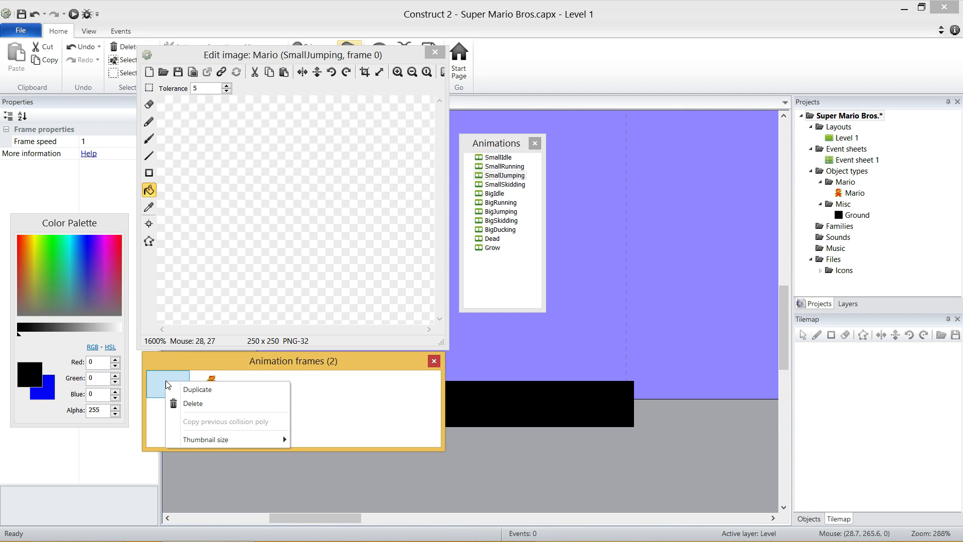
pyautogui.click(193, 403)
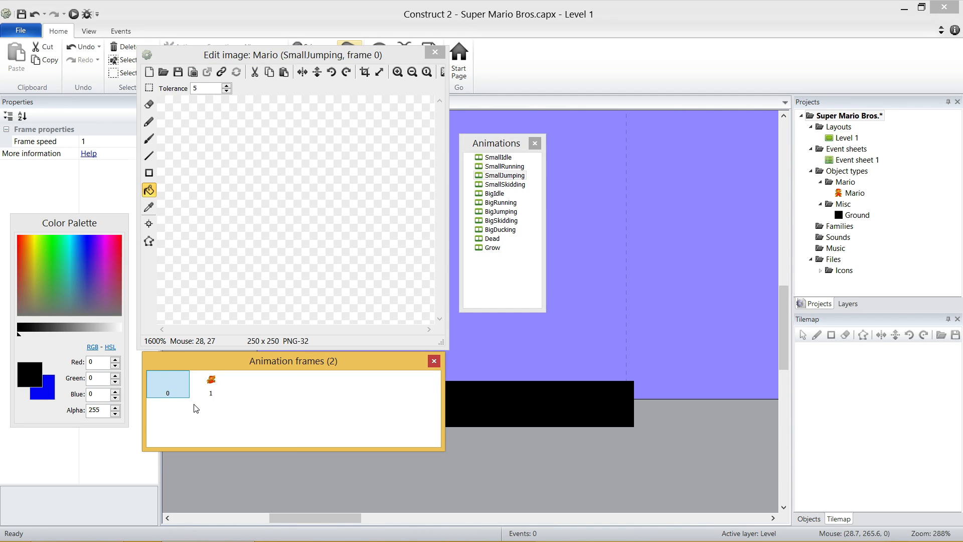
# Select the SmallRunning animation, switch to File Explorer and look at BigRunning.png and SmallRunning.png in the Mario folder
pyautogui.click(504, 167)
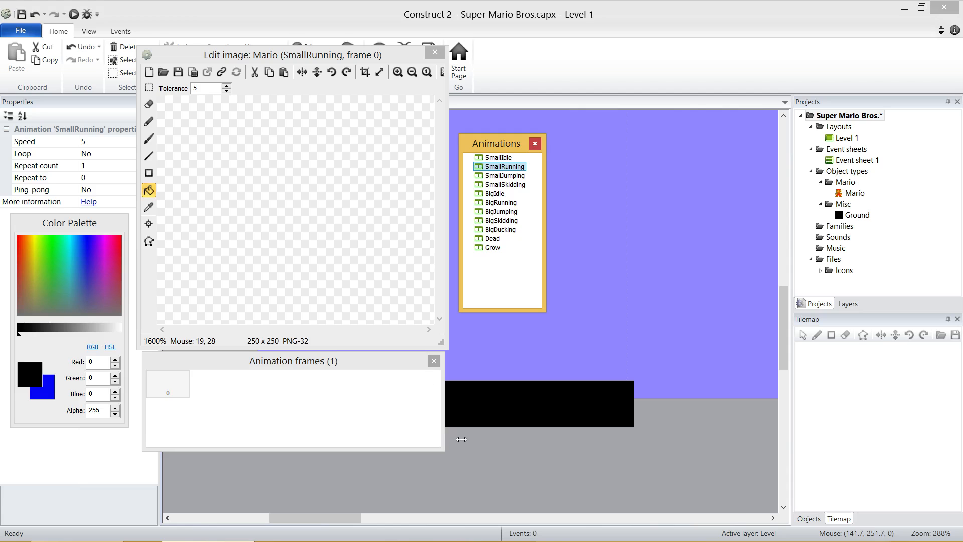
pyautogui.hotkey('alt', 'Tab')
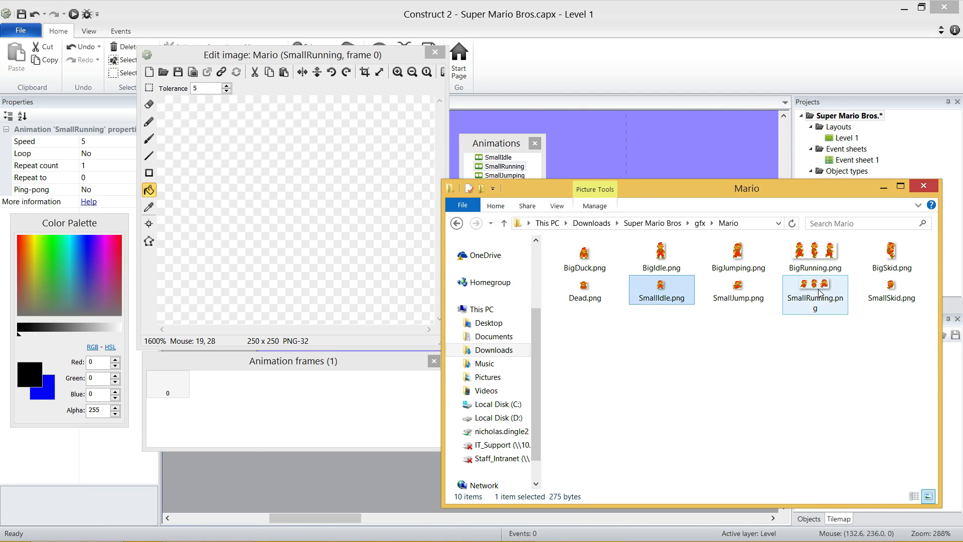
pyautogui.click(815, 253)
pyautogui.click(815, 290)
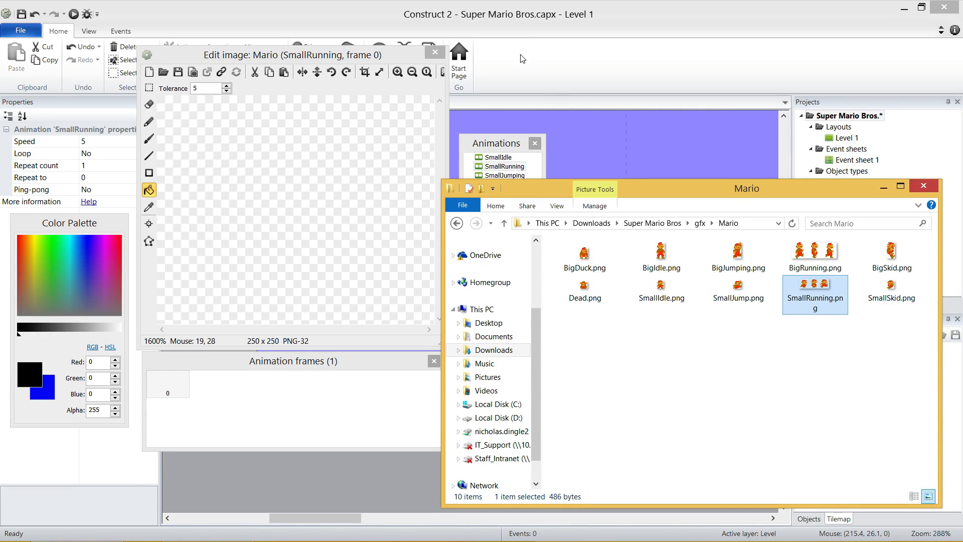
# Start a sprite strip import for the SmallRunning animation and choose SmallRunning.png from the Mario folder
pyautogui.click(394, 76)
pyautogui.click(290, 399)
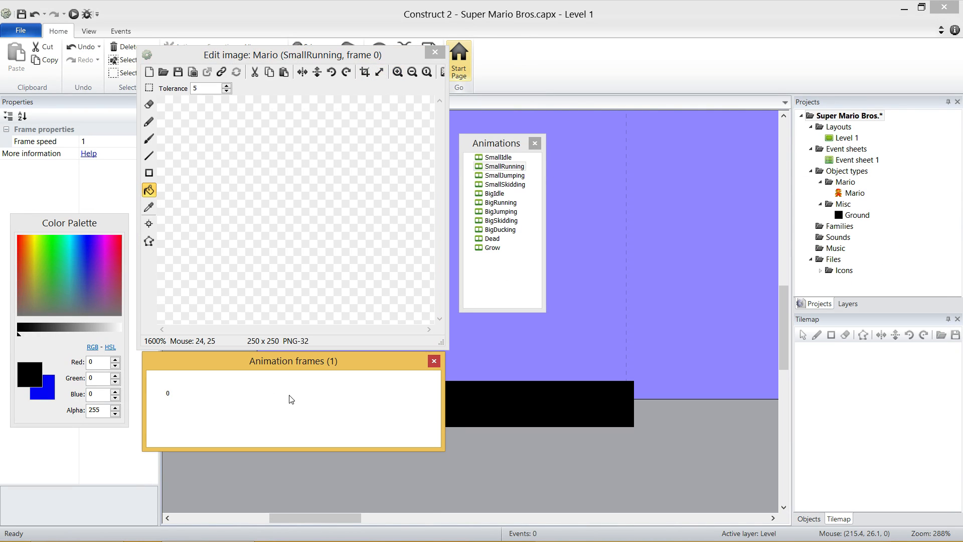
pyautogui.rightClick(281, 388)
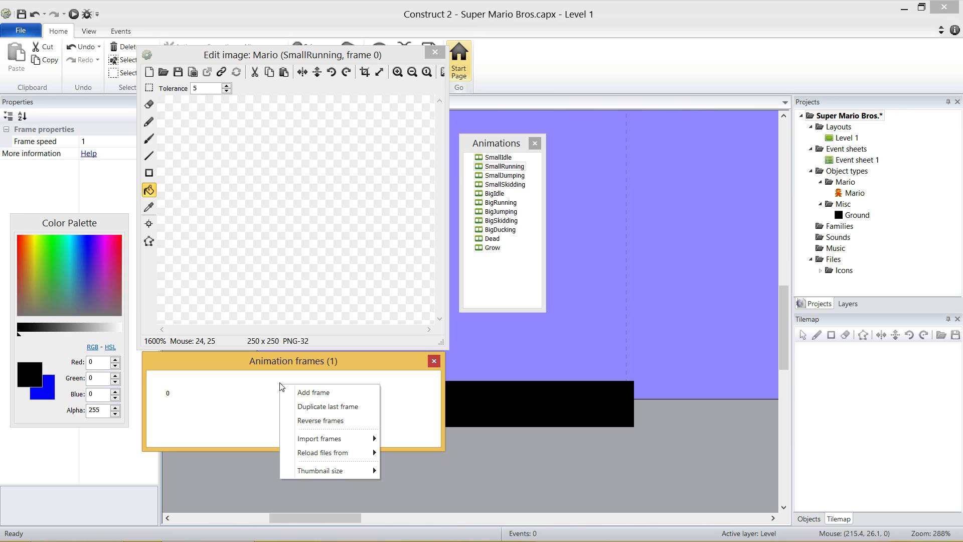
pyautogui.moveTo(324, 440)
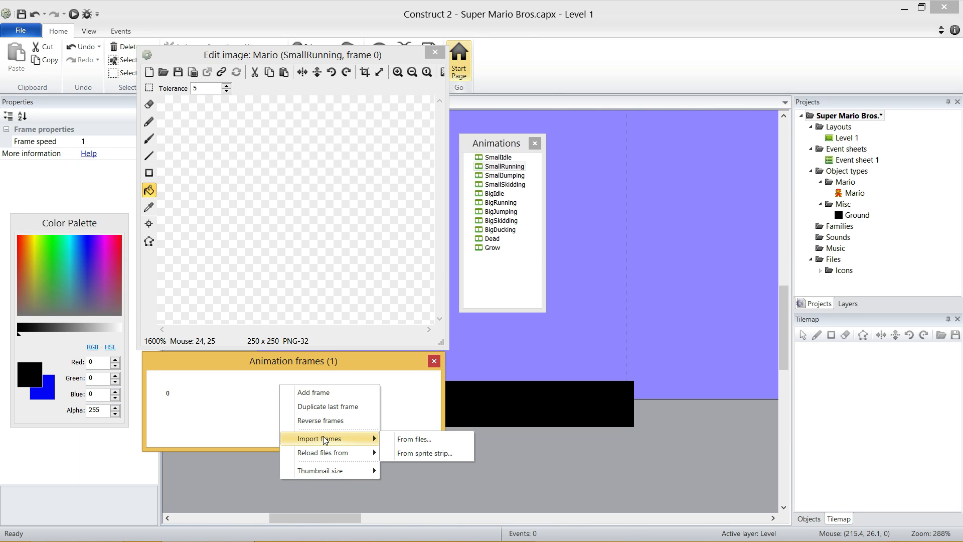
pyautogui.click(465, 454)
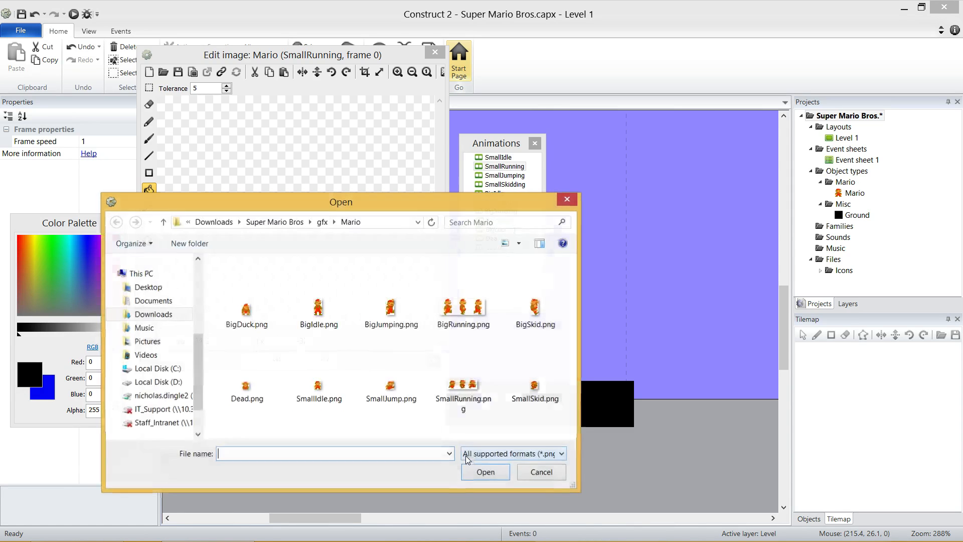
pyautogui.click(466, 408)
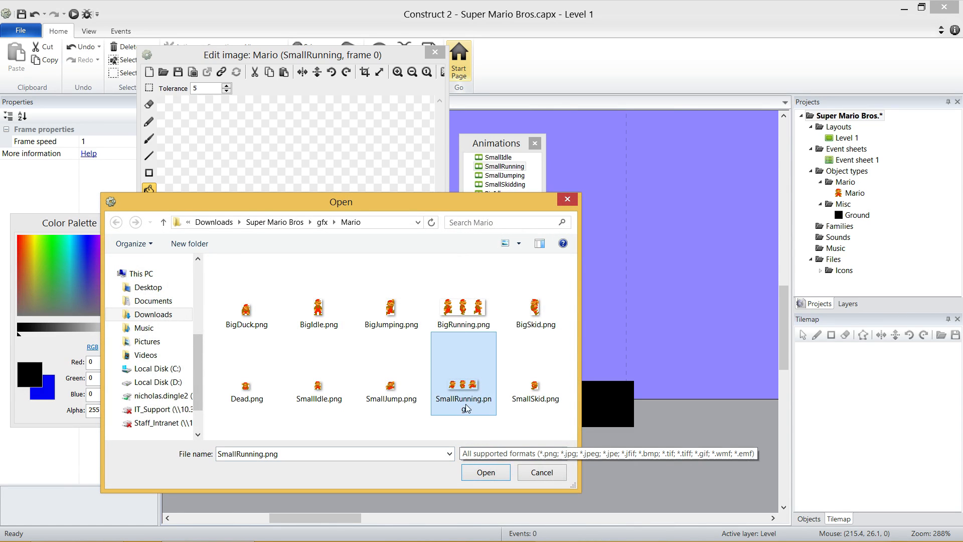
pyautogui.click(485, 472)
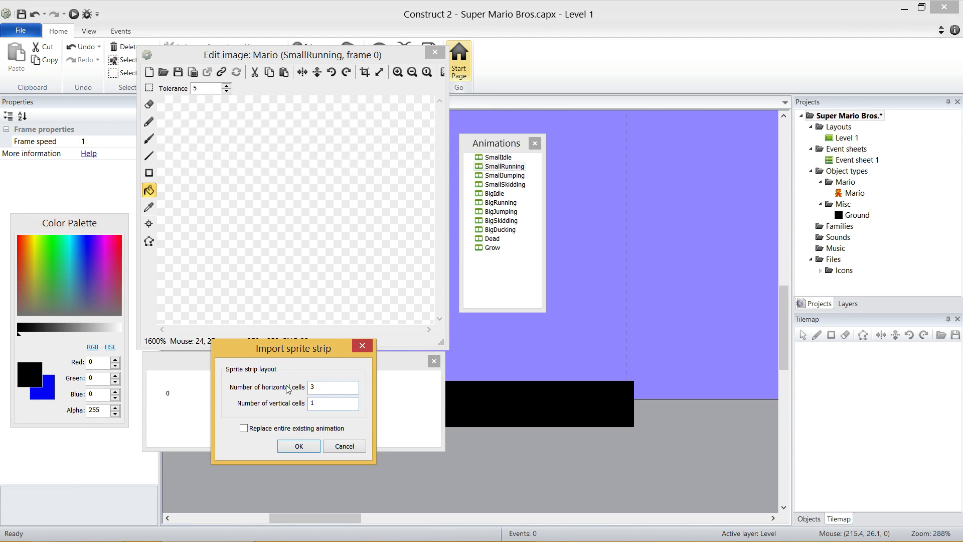
# Import the strip as 3 horizontal cells and 1 vertical cell, replacing the entire existing animation, and check the SmallRunning frames
pyautogui.click(233, 386)
pyautogui.click(352, 408)
pyautogui.click(323, 433)
pyautogui.click(312, 444)
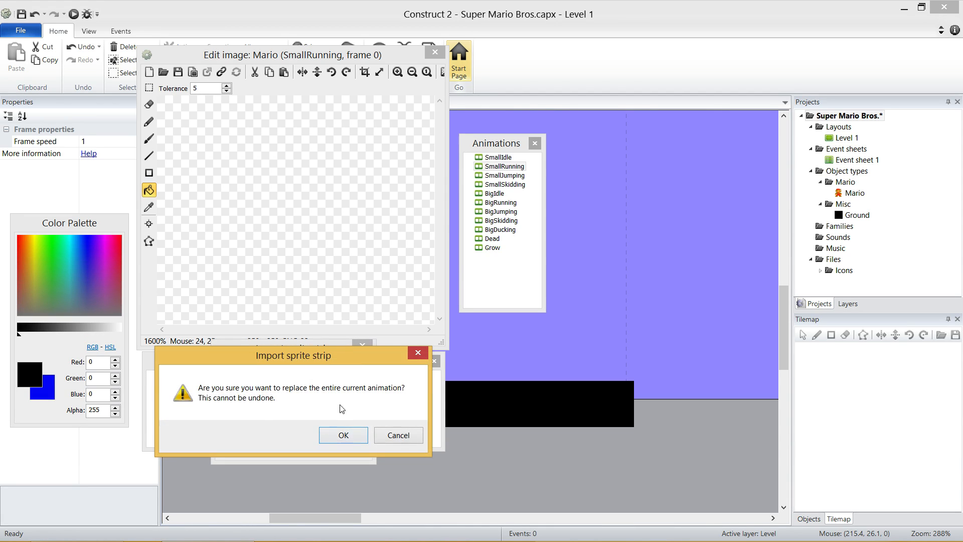
pyautogui.click(343, 435)
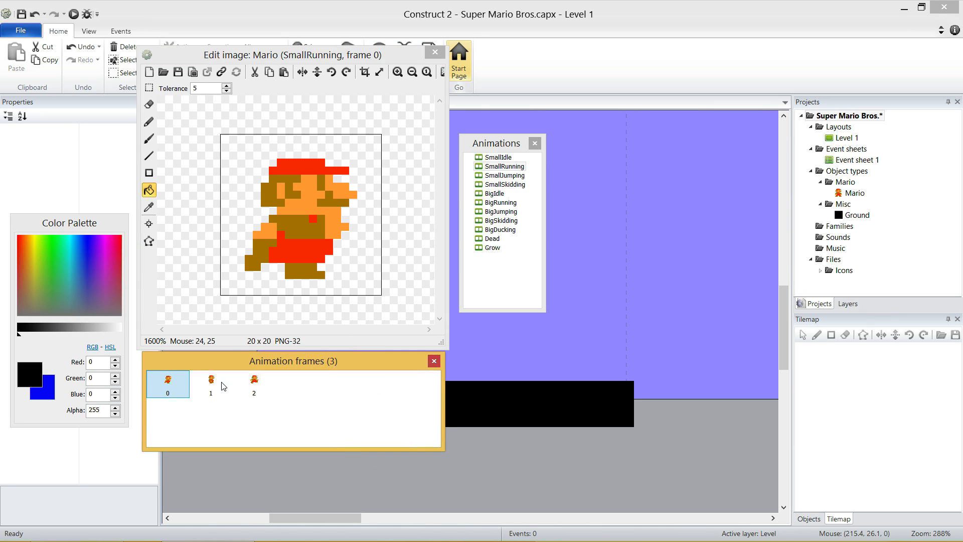
pyautogui.click(254, 384)
pyautogui.click(168, 384)
pyautogui.click(254, 384)
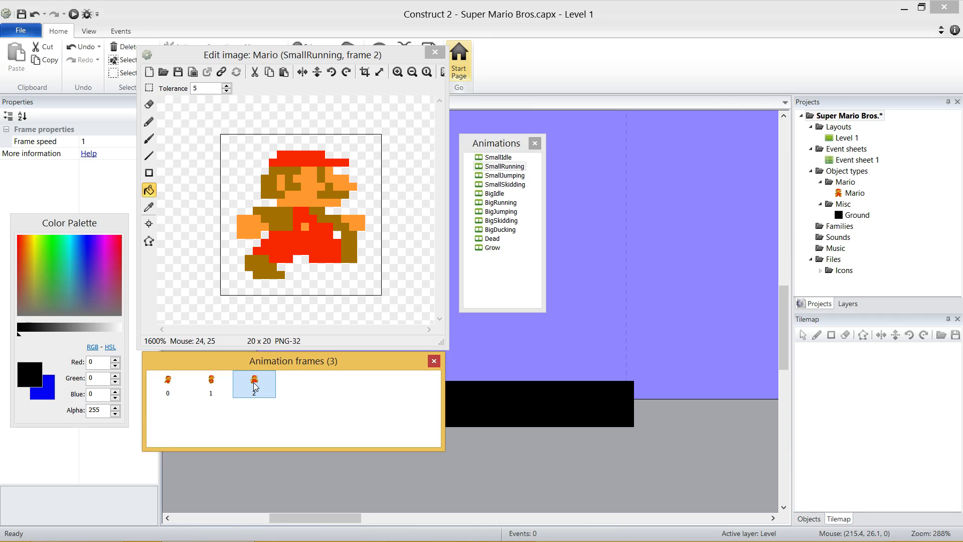
# Import SmallSkid.png as a frame of the SmallSkidding animation and delete the blank frame 0
pyautogui.click(505, 185)
pyautogui.rightClick(297, 396)
pyautogui.moveTo(341, 450)
pyautogui.click(464, 450)
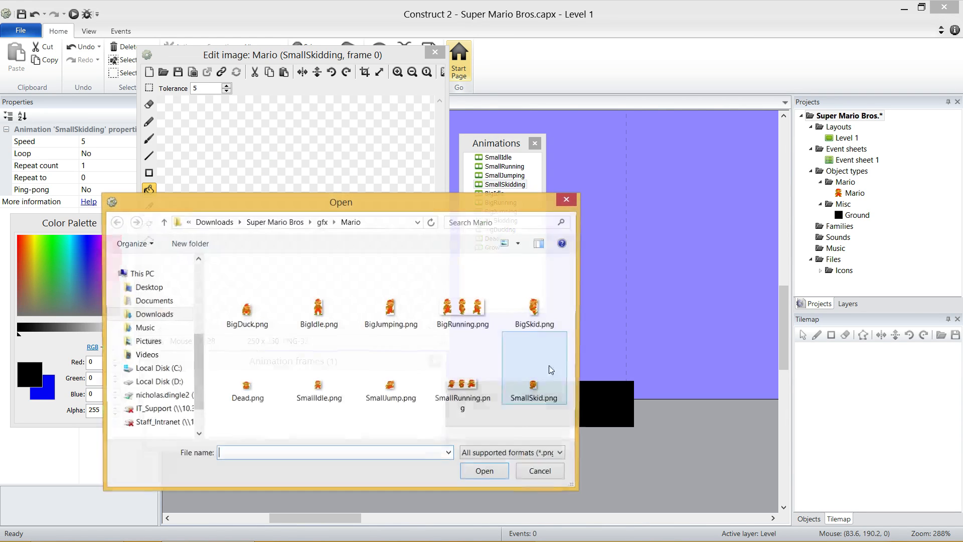
pyautogui.doubleClick(558, 372)
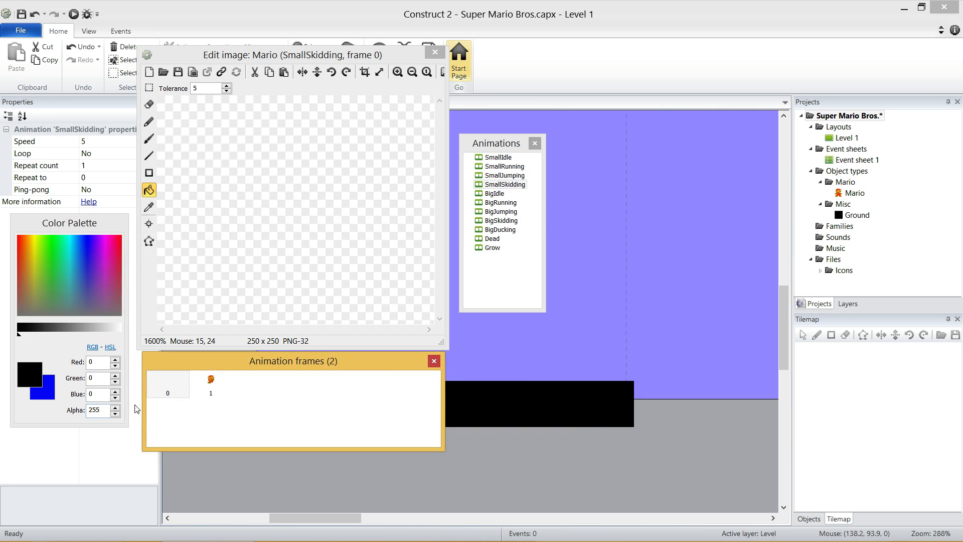
pyautogui.press('Delete')
# Import BigIdle.png from the Mario folder as a frame of the BigIdle animation
pyautogui.click(489, 194)
pyautogui.rightClick(286, 378)
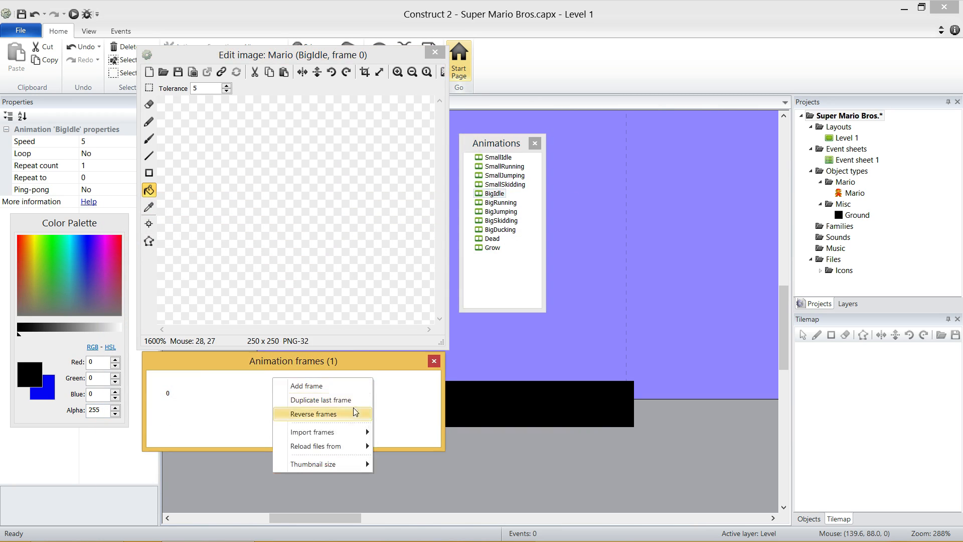
pyautogui.moveTo(323, 429)
pyautogui.click(411, 430)
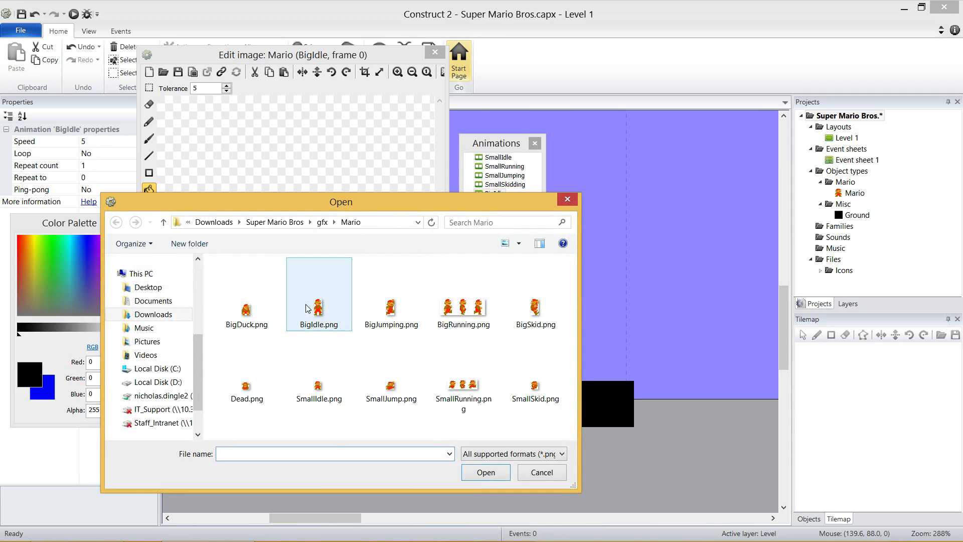
pyautogui.doubleClick(321, 286)
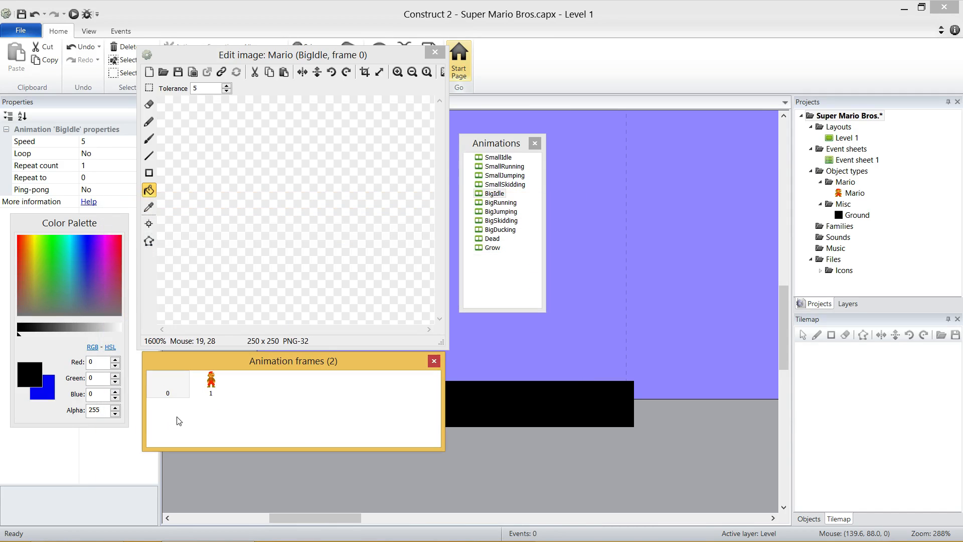
# Import BigRunning.png into the BigRunning animation as a sprite strip with 3 horizontal cells and 1 vertical cell, replacing the entire existing animation
pyautogui.click(499, 203)
pyautogui.rightClick(293, 401)
pyautogui.moveTo(369, 453)
pyautogui.click(431, 452)
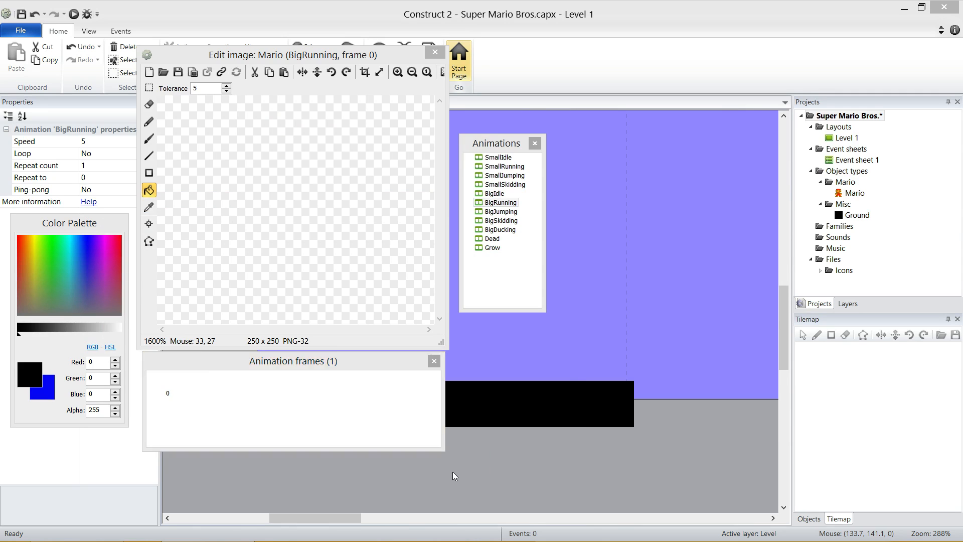
pyautogui.doubleClick(477, 308)
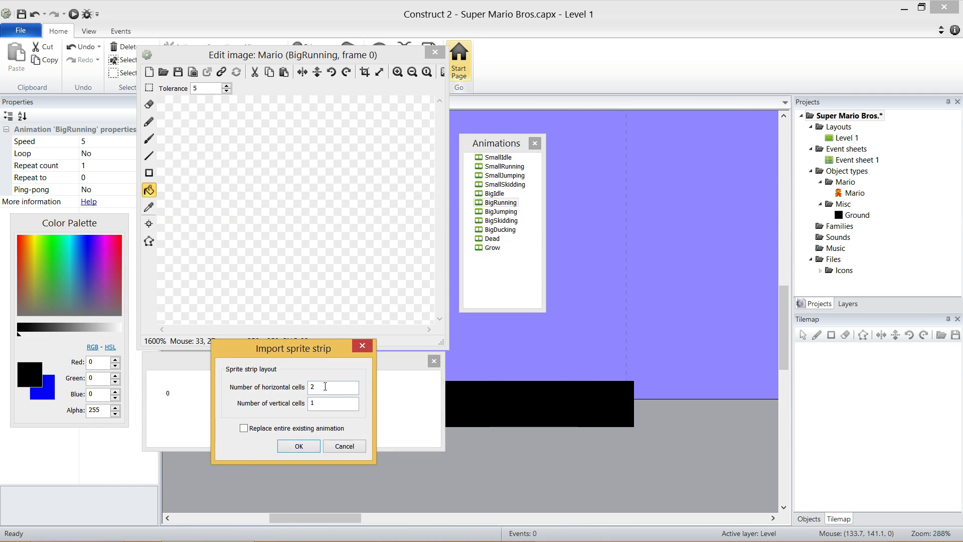
pyautogui.press('BackSpace')
pyautogui.write('3')
pyautogui.click(279, 434)
pyautogui.click(315, 445)
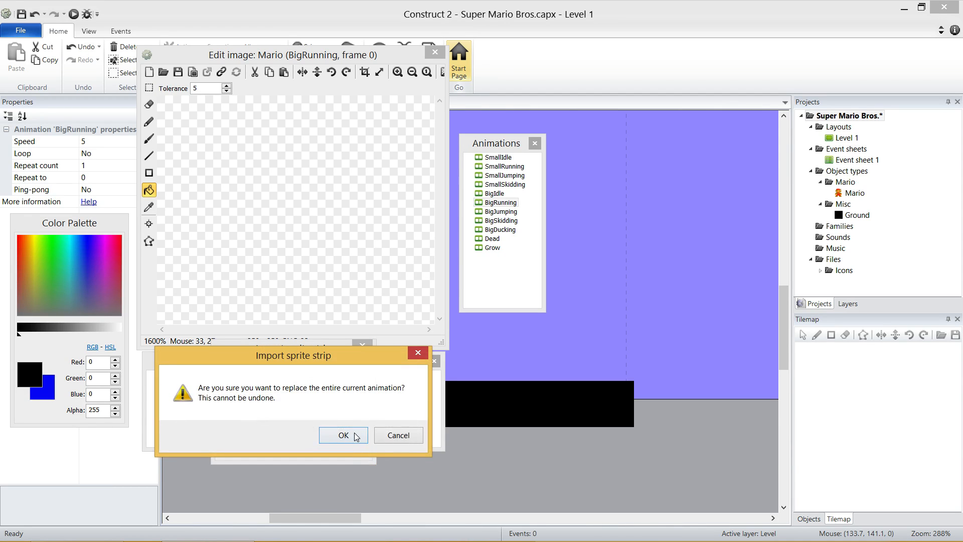
pyautogui.click(345, 435)
# Import BigJumping.png as a frame of the BigJumping animation and delete the blank frame 0
pyautogui.click(501, 211)
pyautogui.rightClick(301, 393)
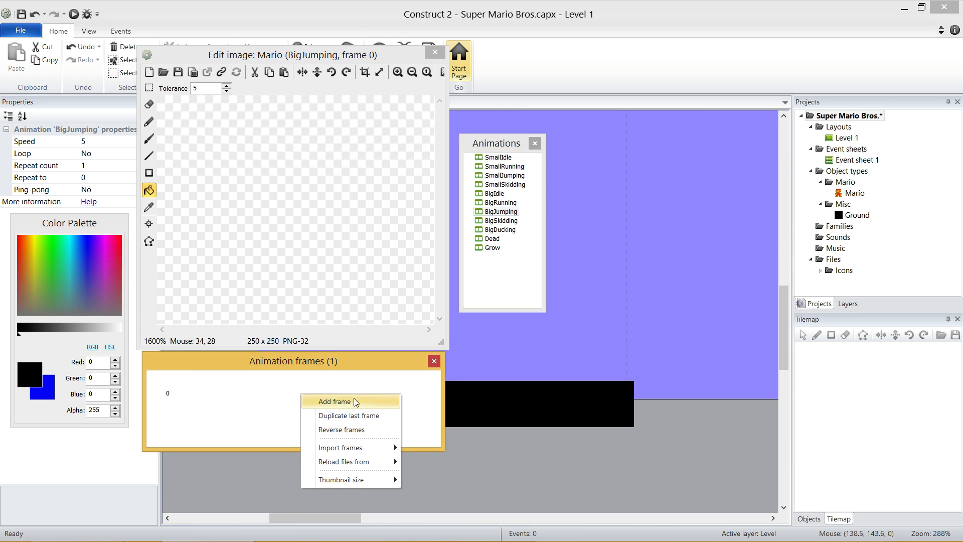
pyautogui.moveTo(370, 444)
pyautogui.click(426, 447)
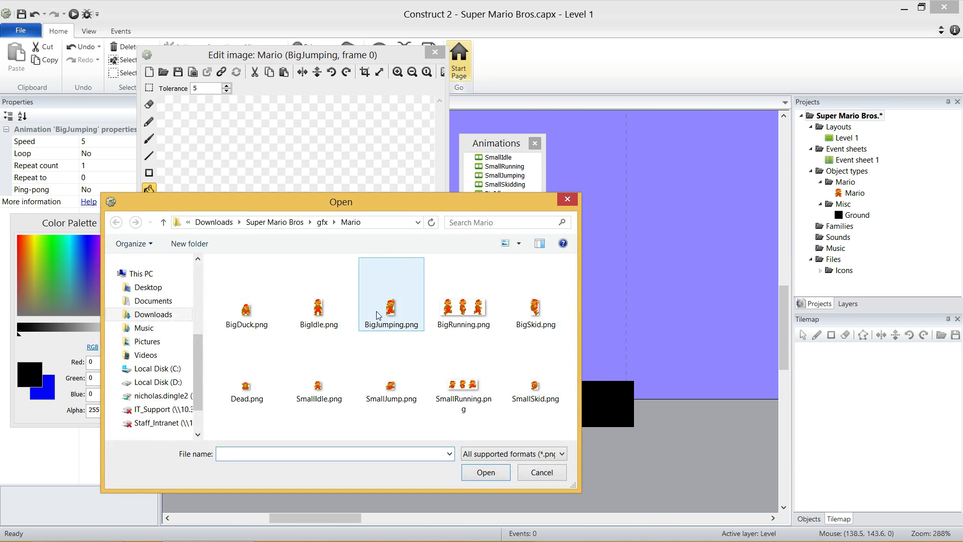
pyautogui.doubleClick(381, 271)
pyautogui.press('Delete')
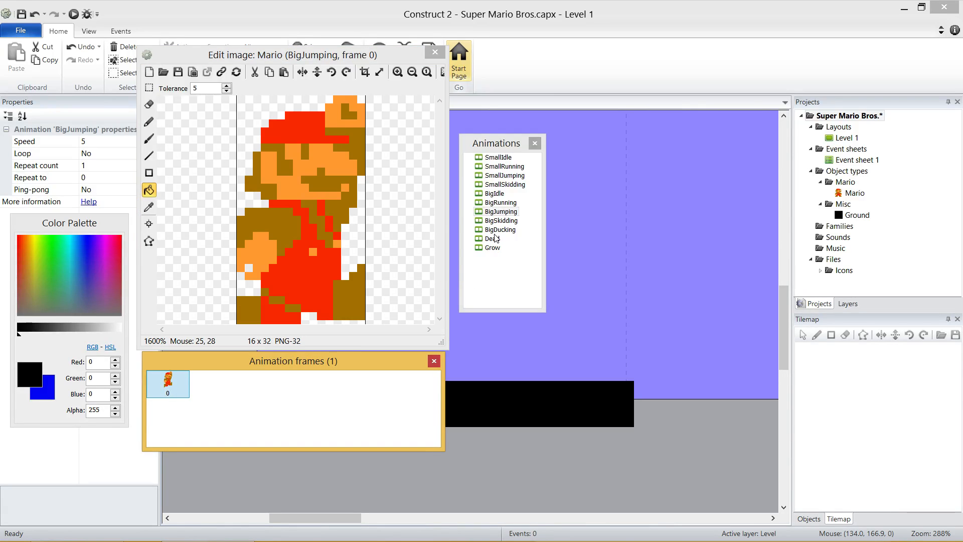
# Import BigSkid.png as a frame of the BigSkidding animation and delete the blank frame 0
pyautogui.click(501, 221)
pyautogui.rightClick(332, 403)
pyautogui.moveTo(405, 456)
pyautogui.click(457, 455)
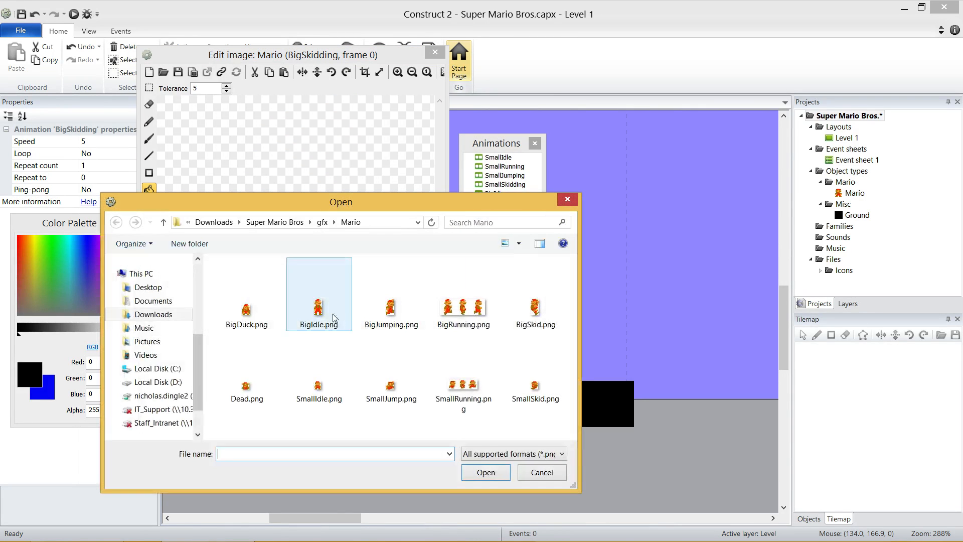
pyautogui.doubleClick(534, 308)
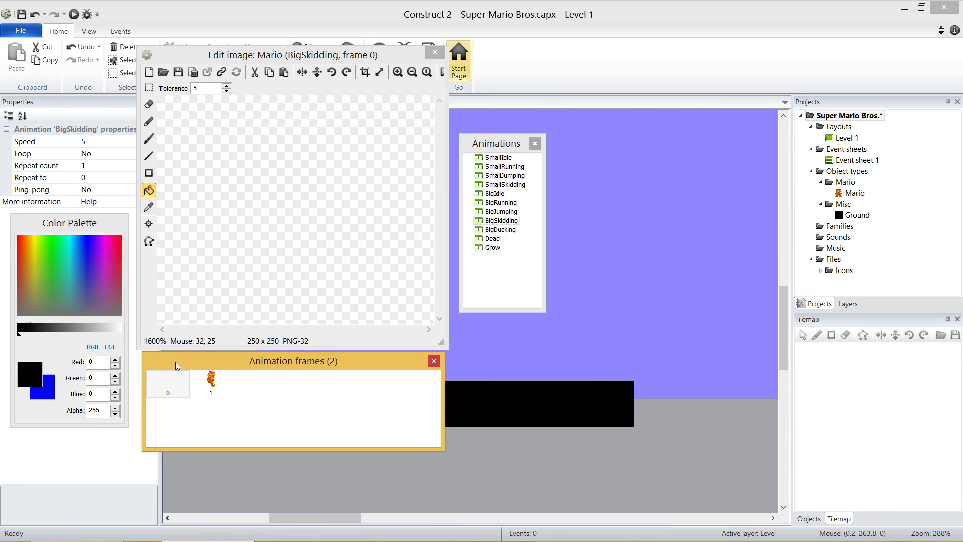
pyautogui.press('Delete')
# Import BigDuck.png as a frame of the BigDucking animation and delete the blank frame 0
pyautogui.click(502, 230)
pyautogui.rightClick(188, 397)
pyautogui.moveTo(234, 452)
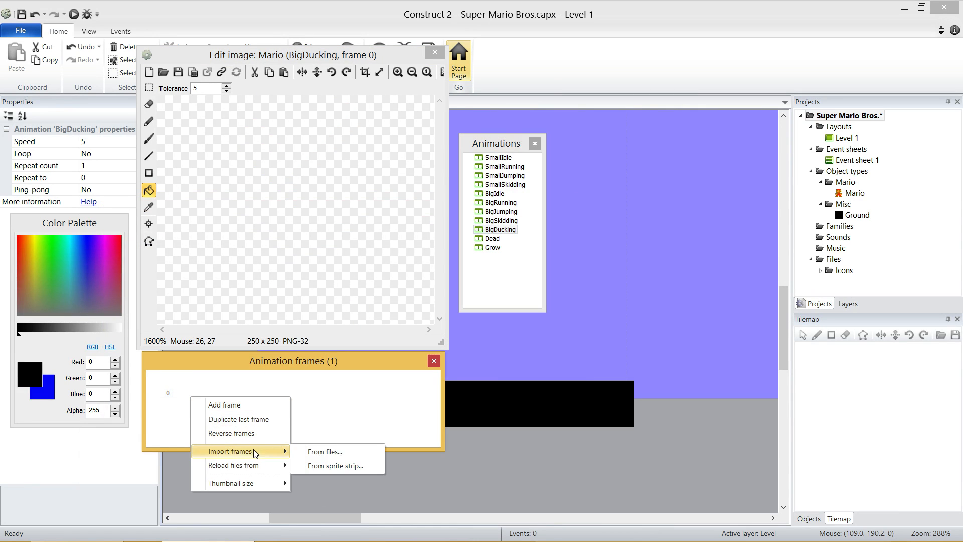
pyautogui.click(326, 451)
pyautogui.doubleClick(235, 305)
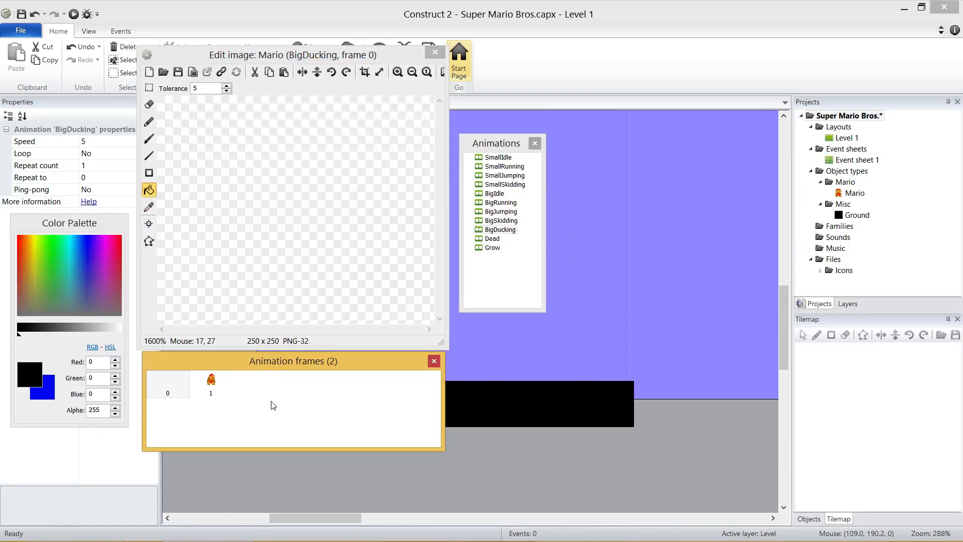
pyautogui.click(175, 383)
pyautogui.press('Delete')
# Import Dead.png as a frame of the Dead animation and delete the blank frame 0
pyautogui.click(493, 239)
pyautogui.rightClick(302, 380)
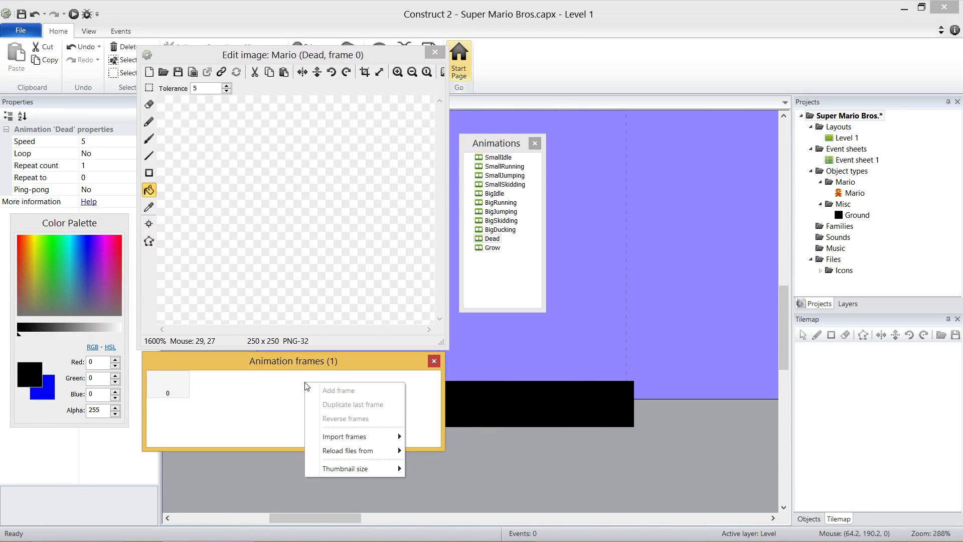
pyautogui.moveTo(331, 432)
pyautogui.click(423, 428)
pyautogui.doubleClick(247, 387)
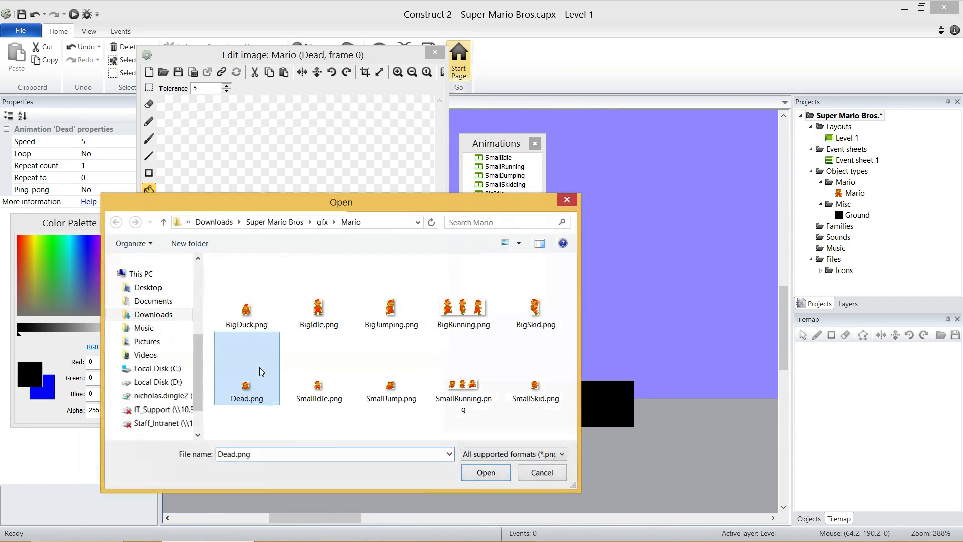
pyautogui.click(171, 387)
pyautogui.press('Delete')
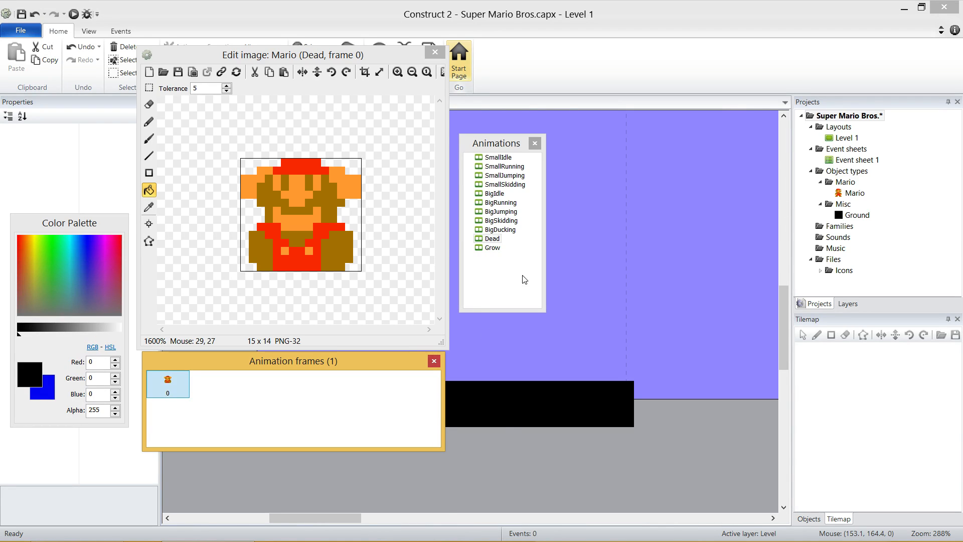
# Import SmallIdle.png and BigIdle.png, in that order, as frames of the Grow animation
pyautogui.click(493, 248)
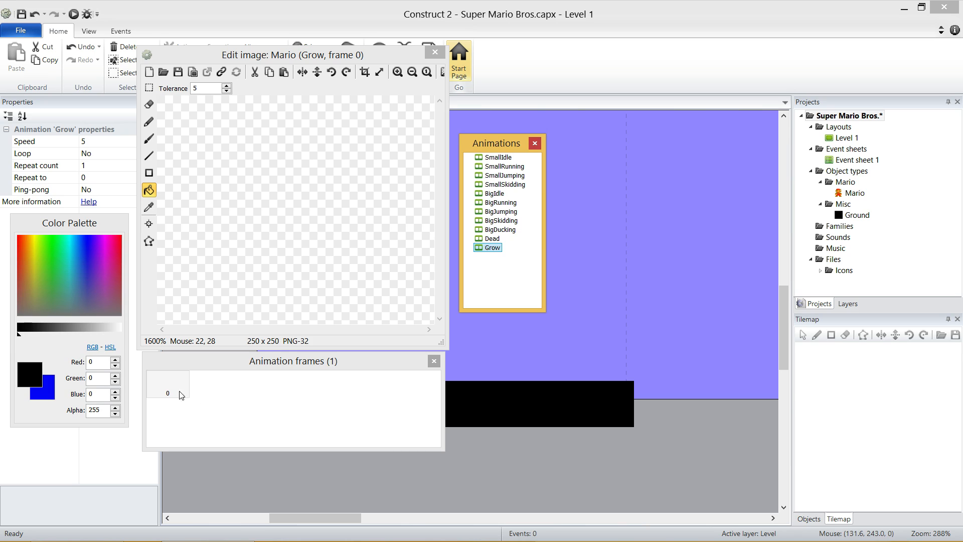
pyautogui.click(221, 391)
pyautogui.rightClick(222, 392)
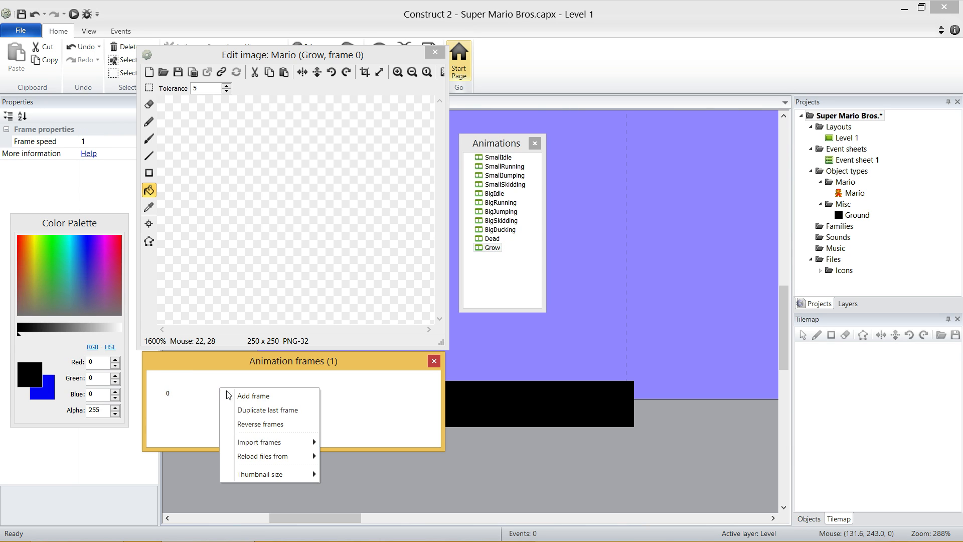
pyautogui.moveTo(315, 444)
pyautogui.click(385, 443)
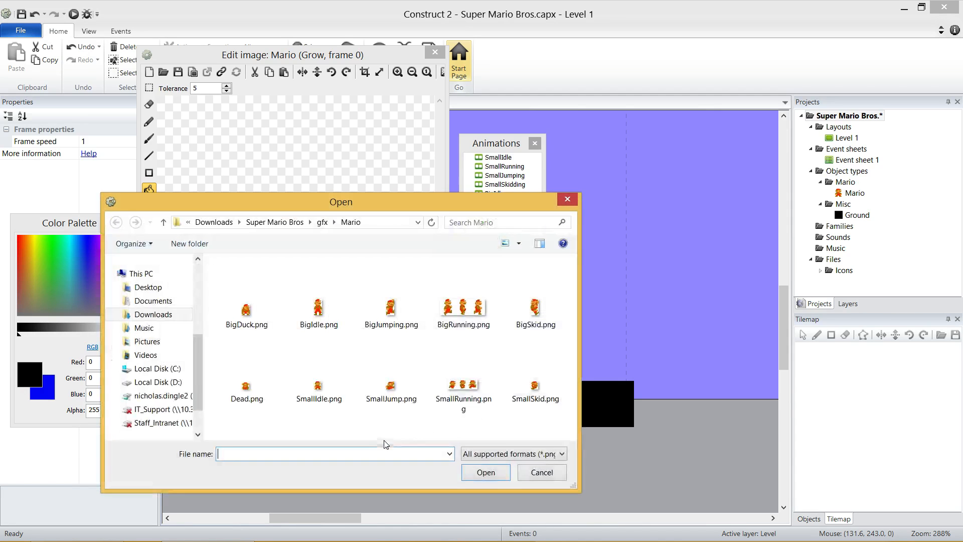
pyautogui.click(321, 401)
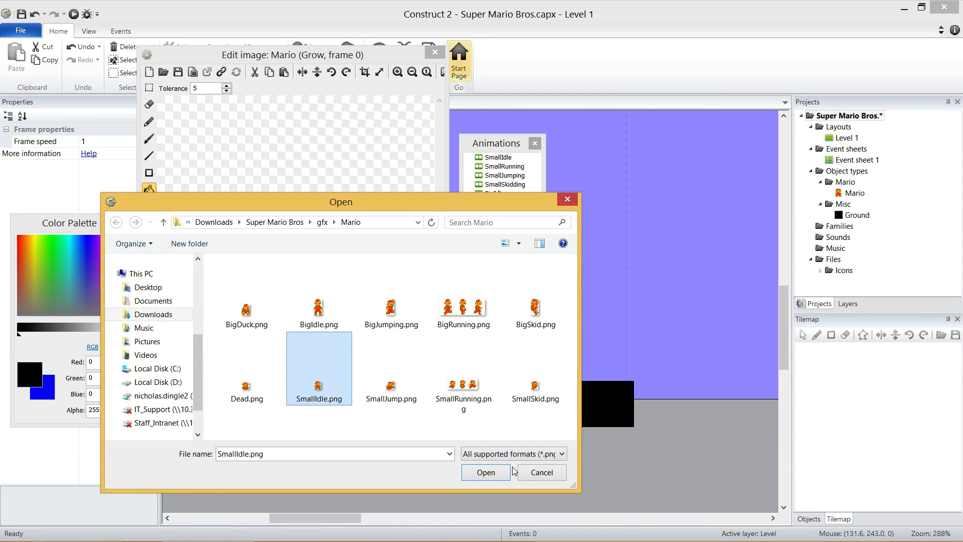
pyautogui.click(485, 472)
pyautogui.rightClick(290, 389)
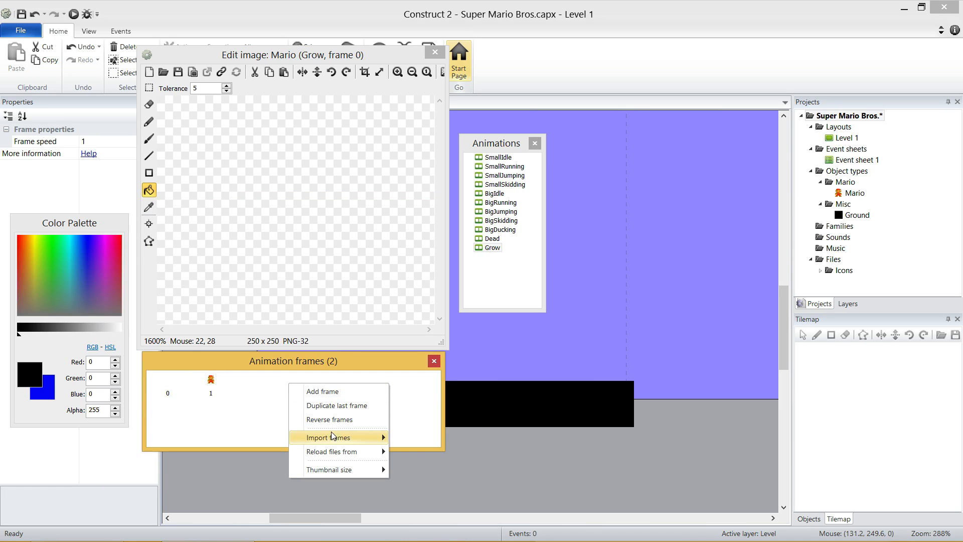
pyautogui.moveTo(343, 438)
pyautogui.click(422, 437)
pyautogui.doubleClick(319, 312)
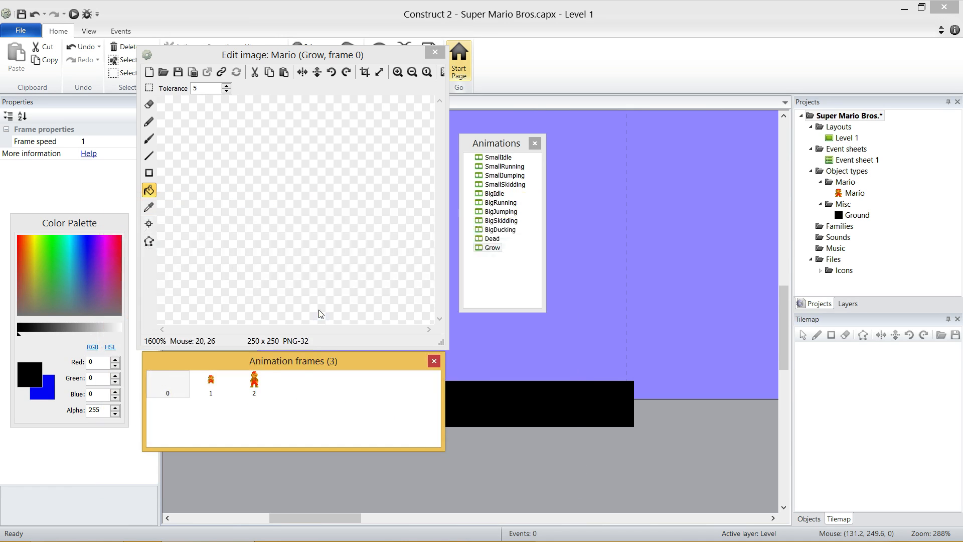
# Delete the blank frame 0 of the Grow animation and compare the small and big Mario frames
pyautogui.press('Delete')
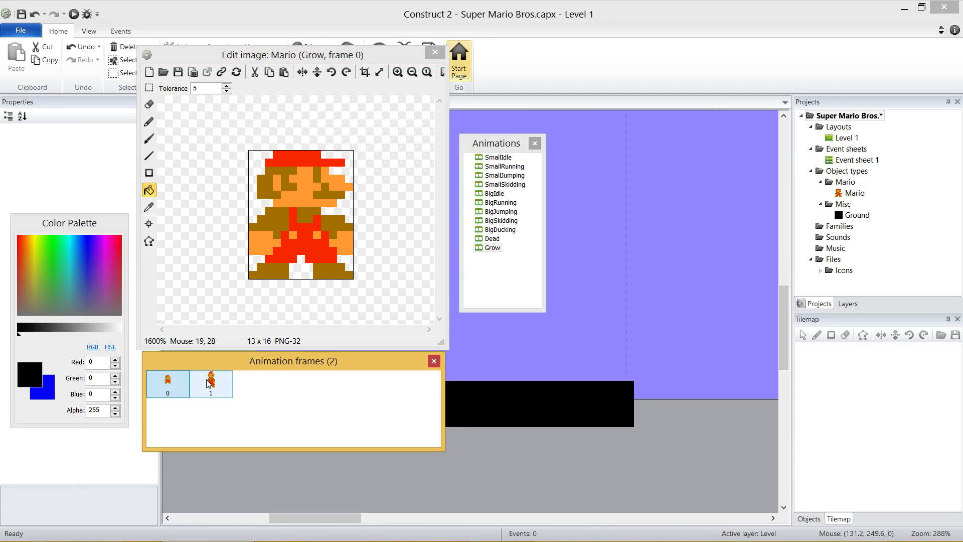
pyautogui.click(211, 384)
pyautogui.click(168, 384)
pyautogui.click(224, 388)
pyautogui.click(175, 387)
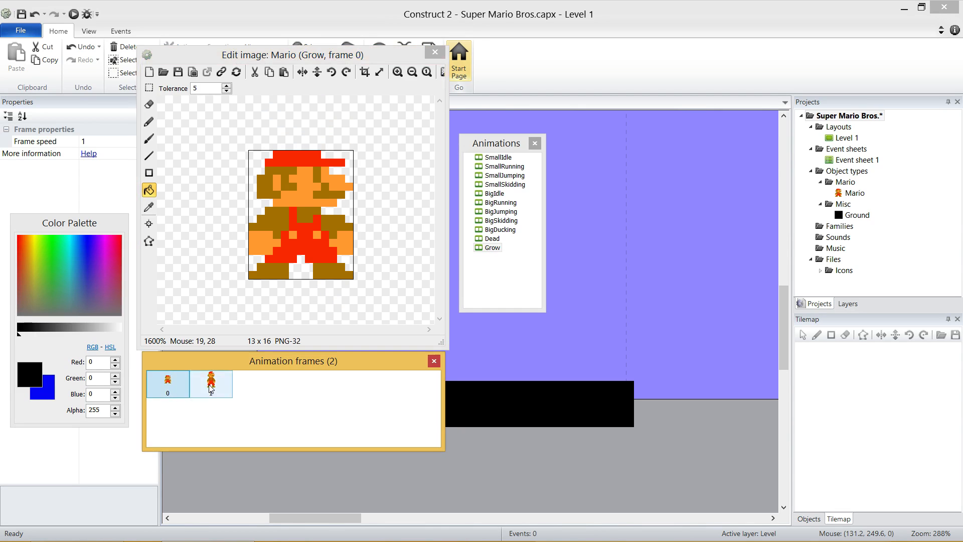
# Alternate between the two frames of the Grow animation to examine the change in Mario's size
pyautogui.click(207, 386)
pyautogui.click(175, 386)
pyautogui.click(206, 387)
pyautogui.click(173, 387)
pyautogui.click(211, 386)
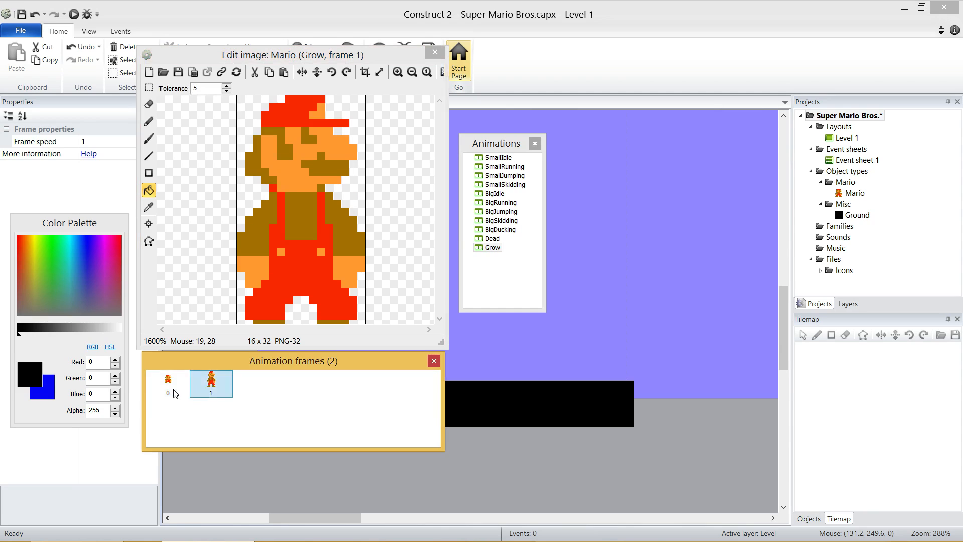
pyautogui.click(174, 390)
pyautogui.click(176, 386)
pyautogui.click(358, 393)
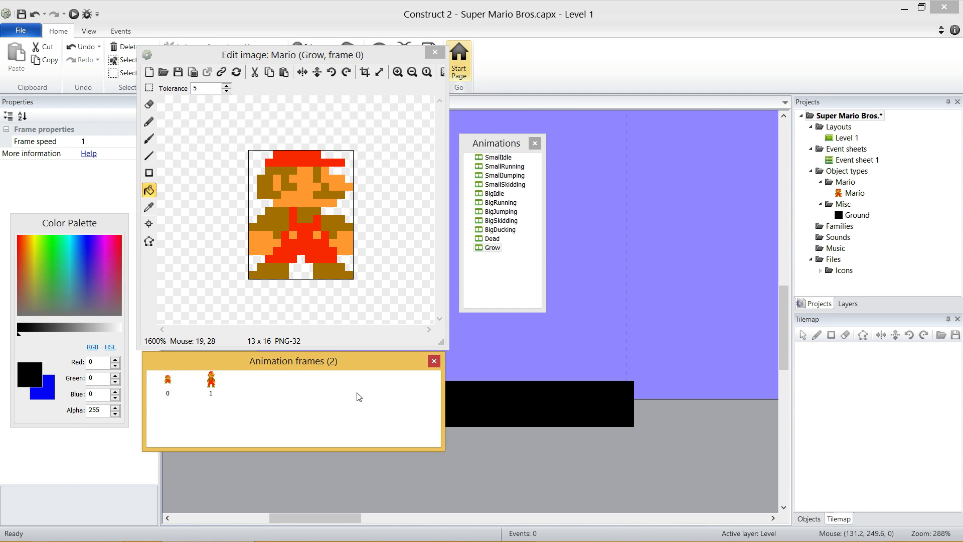
pyautogui.click(213, 387)
pyautogui.click(169, 385)
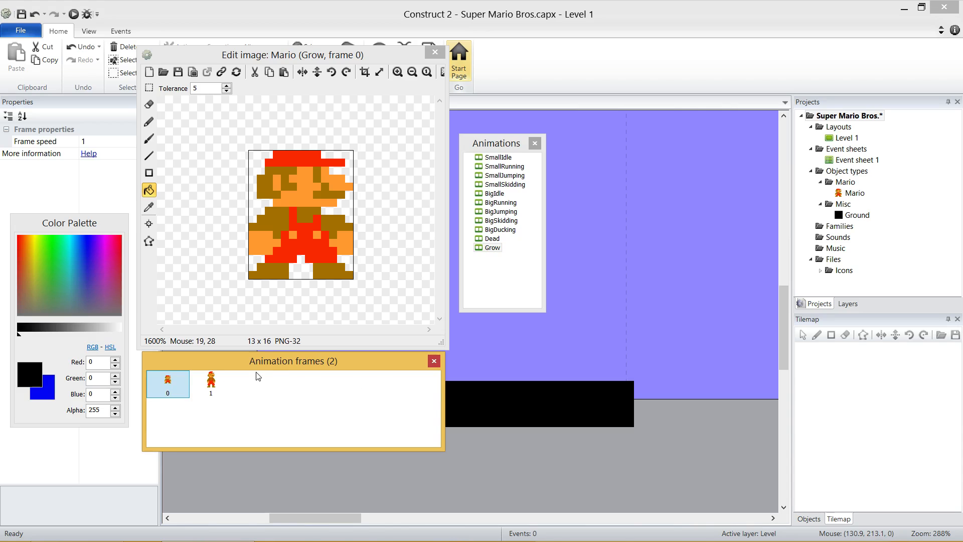
# Duplicate the small Mario frame 0 of the Grow animation and place the copy after the big Mario frame
pyautogui.rightClick(169, 383)
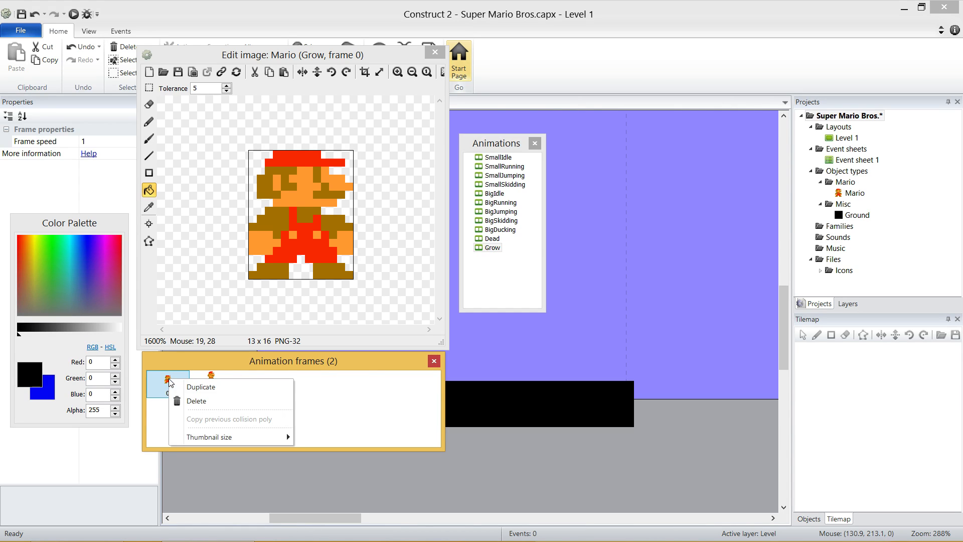
pyautogui.click(243, 387)
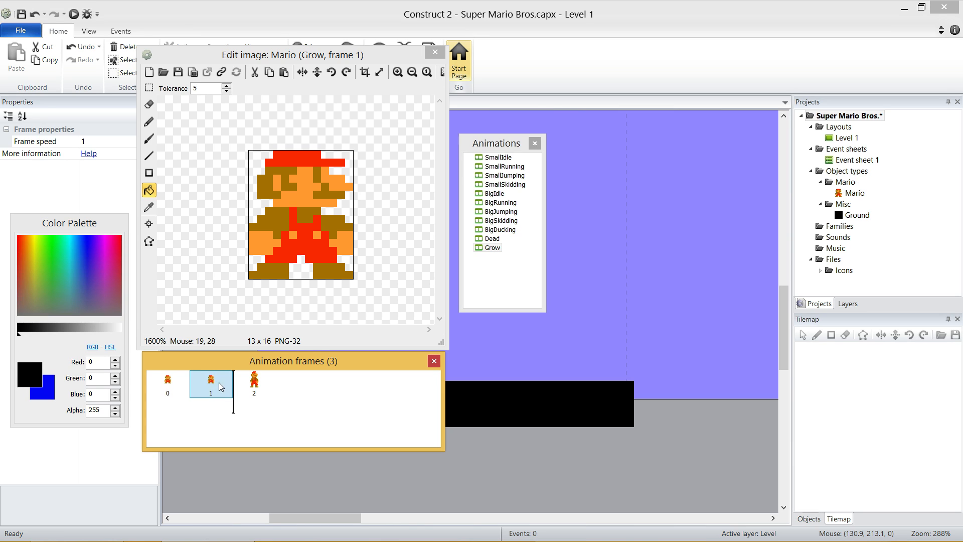
pyautogui.moveTo(232, 382)
pyautogui.mouseDown()
pyautogui.moveTo(200, 378)
pyautogui.moveTo(285, 383)
pyautogui.mouseUp()
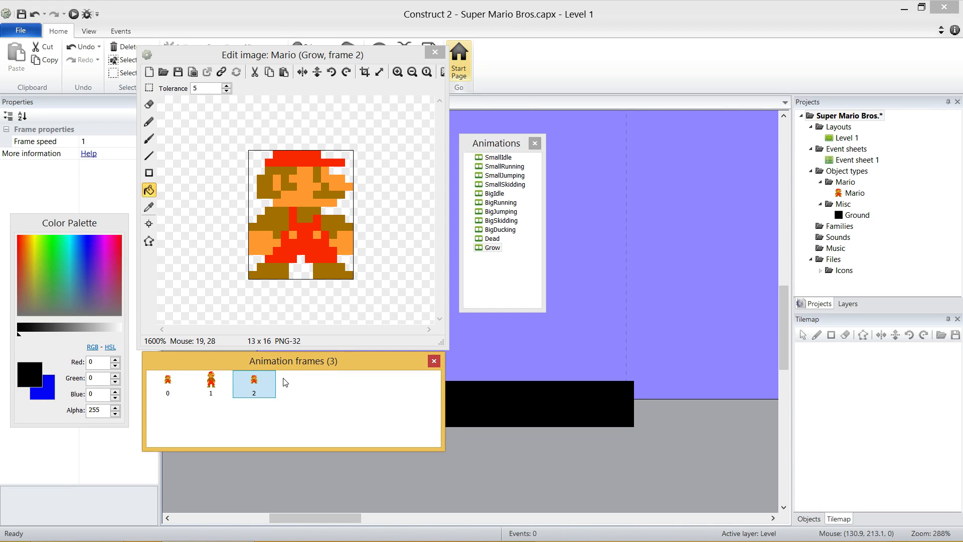
pyautogui.click(298, 405)
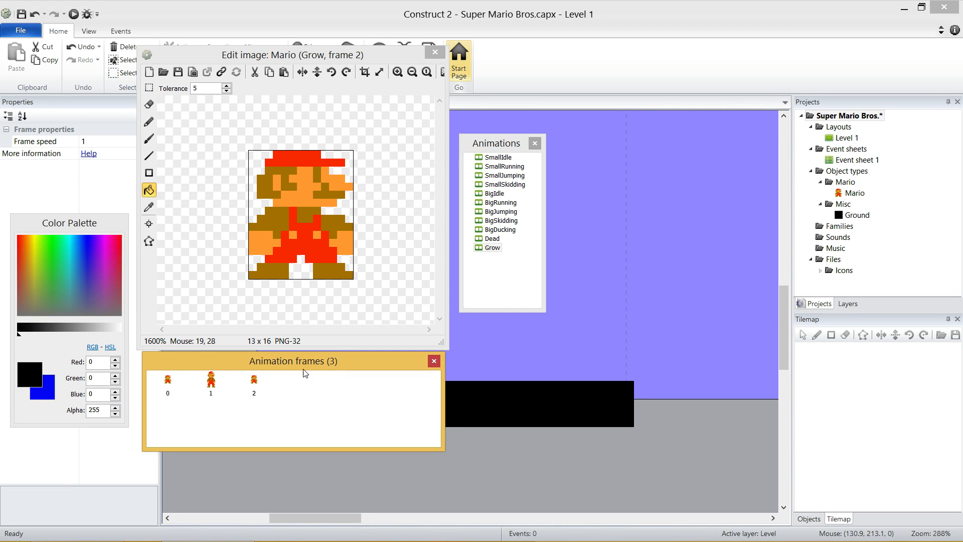
# Extend the Grow animation to seven frames by duplicating big and small Mario frames, ordered small, big, small, big, small, small, big
pyautogui.rightClick(222, 384)
pyautogui.click(237, 390)
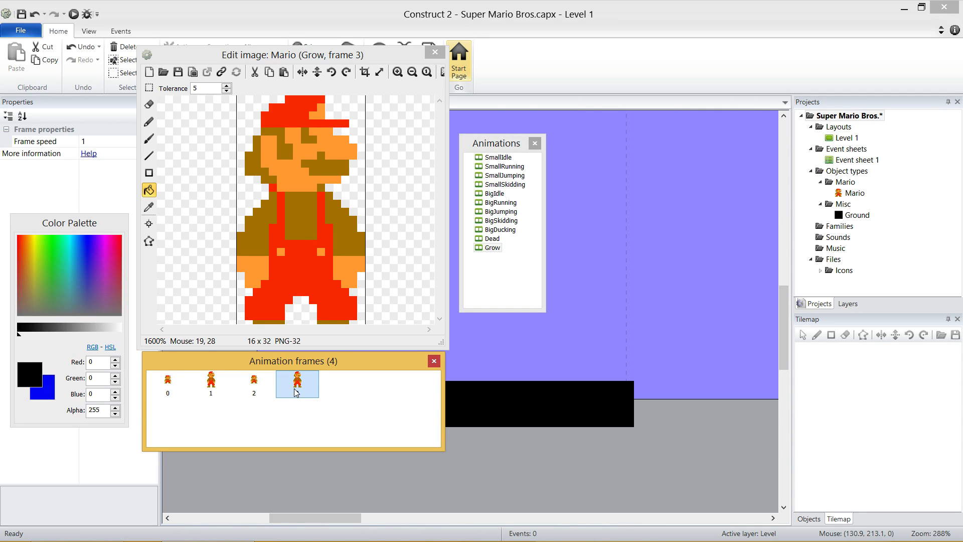
pyautogui.rightClick(253, 383)
pyautogui.click(281, 390)
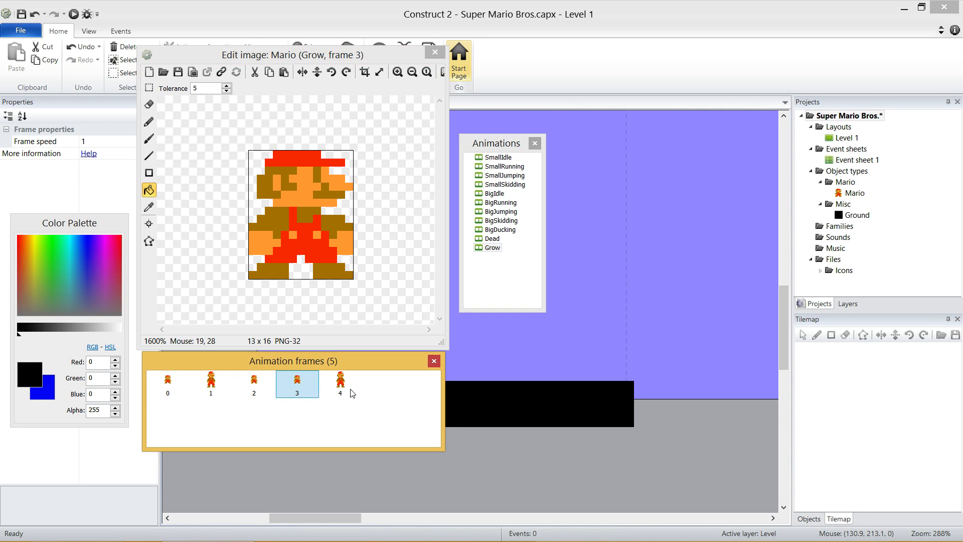
pyautogui.moveTo(315, 384); pyautogui.dragTo(182, 427)
pyautogui.rightClick(351, 381)
pyautogui.click(366, 387)
pyautogui.rightClick(291, 376)
pyautogui.click(310, 379)
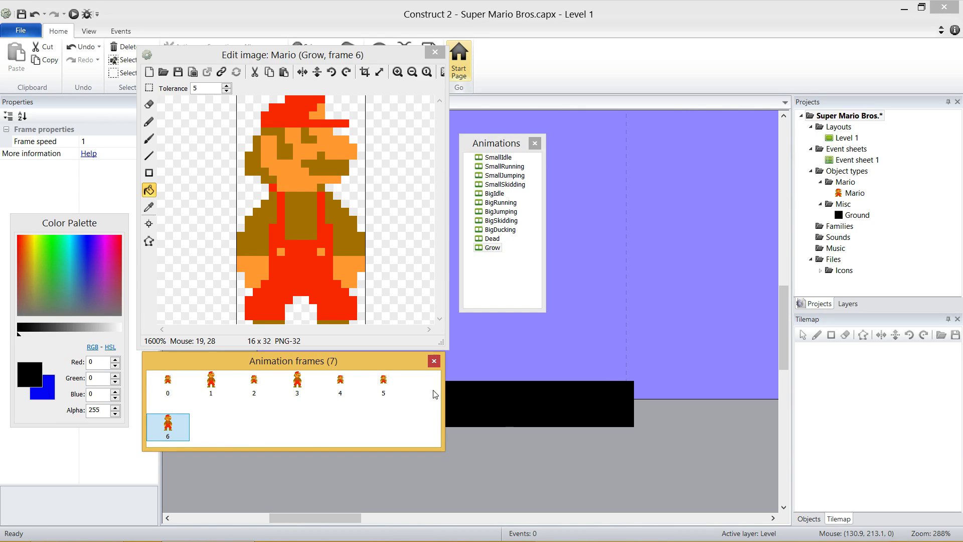
# Duplicate small frame 5 and big frame 6, placing the copies at the end of Grow as frames 7 and 8
pyautogui.rightClick(385, 383)
pyautogui.click(402, 392)
pyautogui.moveTo(170, 432); pyautogui.dragTo(265, 425)
pyautogui.rightClick(181, 423)
pyautogui.click(203, 430)
# Step through Grow frames 0 to 8 in order to check the alternation of small and big Mario
pyautogui.click(174, 382)
pyautogui.click(211, 380)
pyautogui.click(254, 382)
pyautogui.click(297, 382)
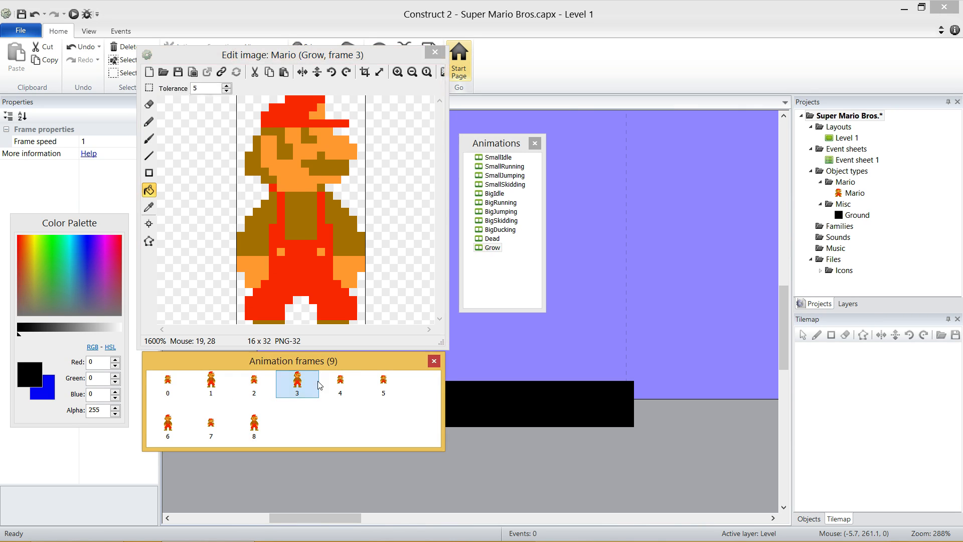
pyautogui.click(340, 382)
pyautogui.click(383, 381)
pyautogui.click(175, 426)
pyautogui.click(211, 428)
pyautogui.click(255, 426)
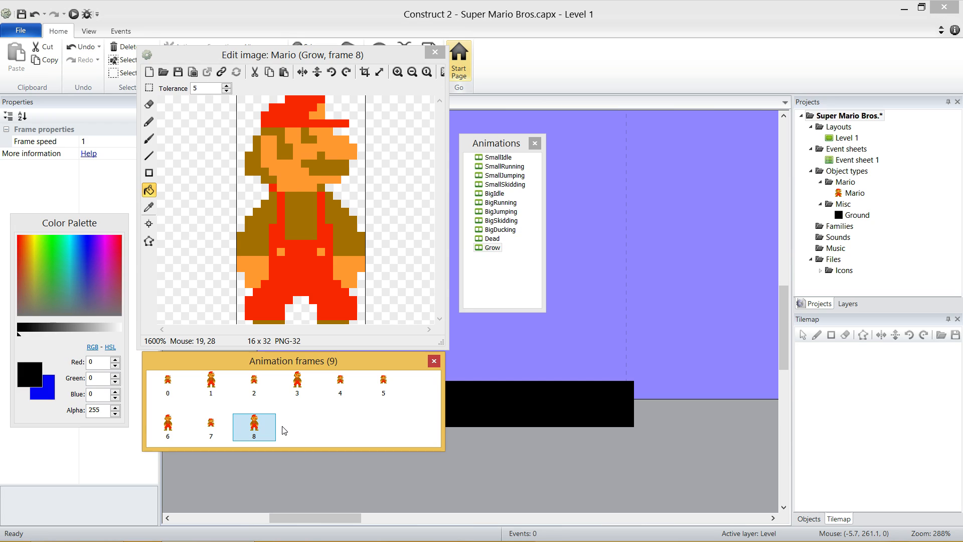
# Duplicate the Grow animation and name the copy Shrink
pyautogui.rightClick(485, 249)
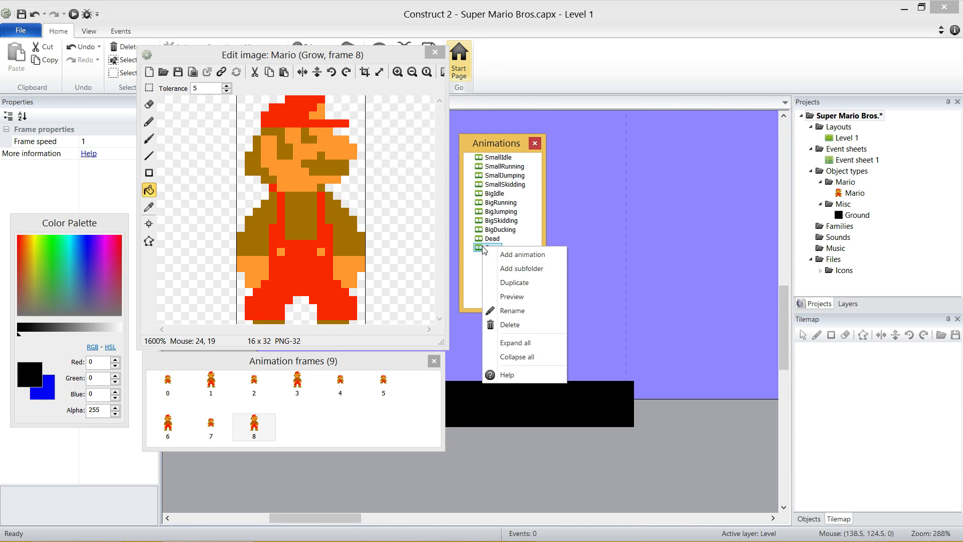
pyautogui.click(513, 286)
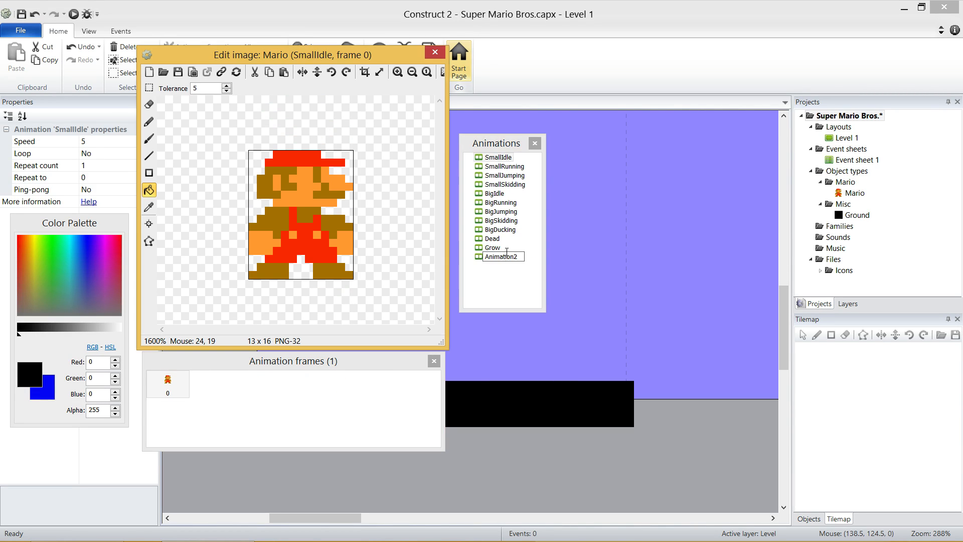
pyautogui.write('Sh')
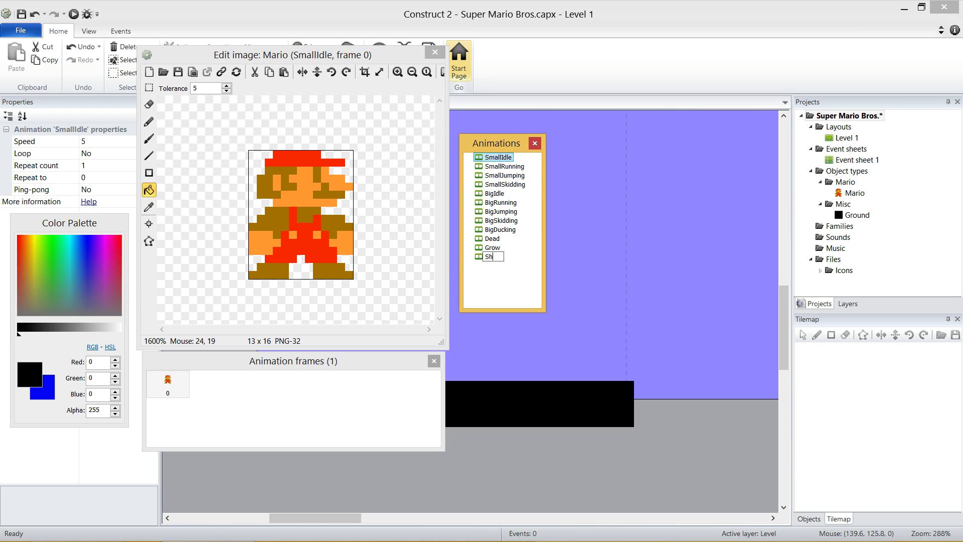
pyautogui.write('rink')
pyautogui.press('Return')
pyautogui.click(502, 258)
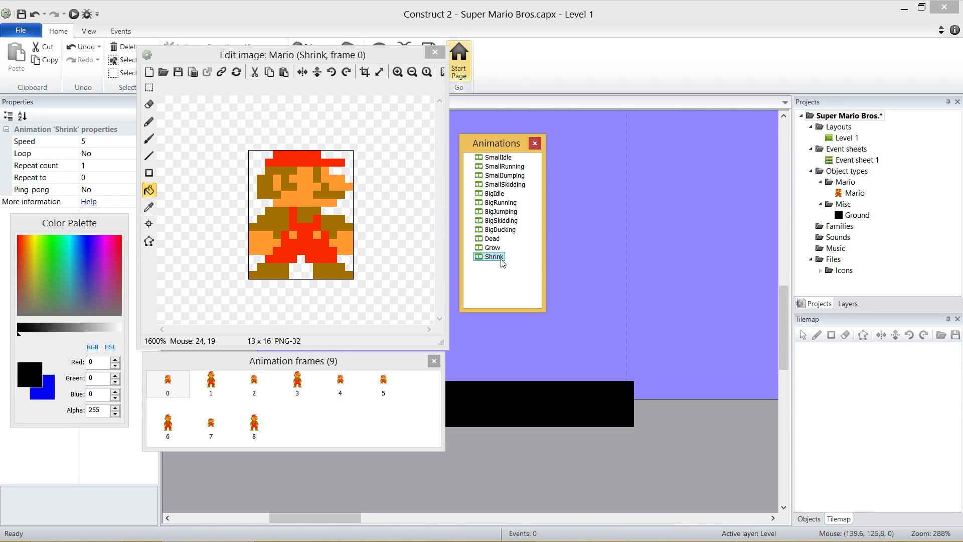
pyautogui.click(493, 248)
pyautogui.click(494, 258)
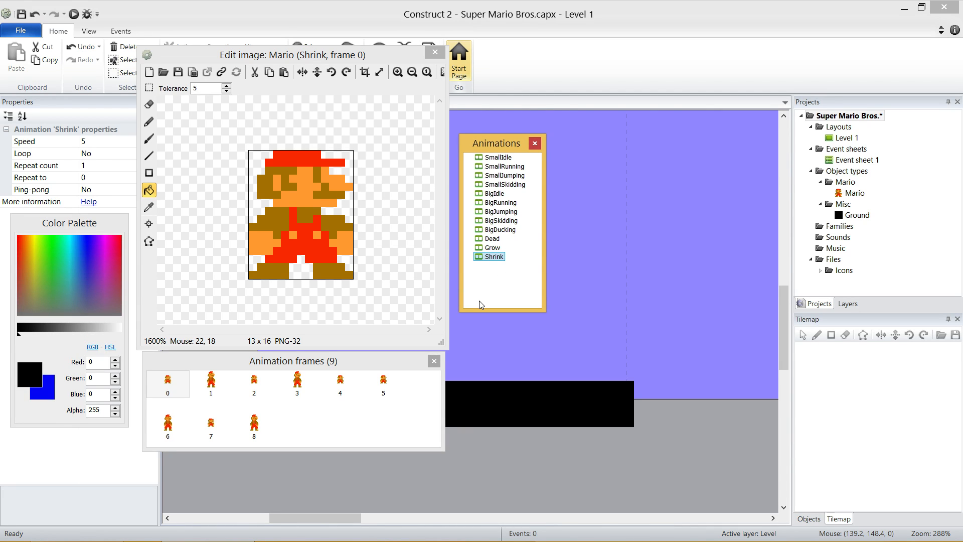
# Move the small Mario frame 0 of the Shrink animation to the end of its frame sequence
pyautogui.click(166, 381)
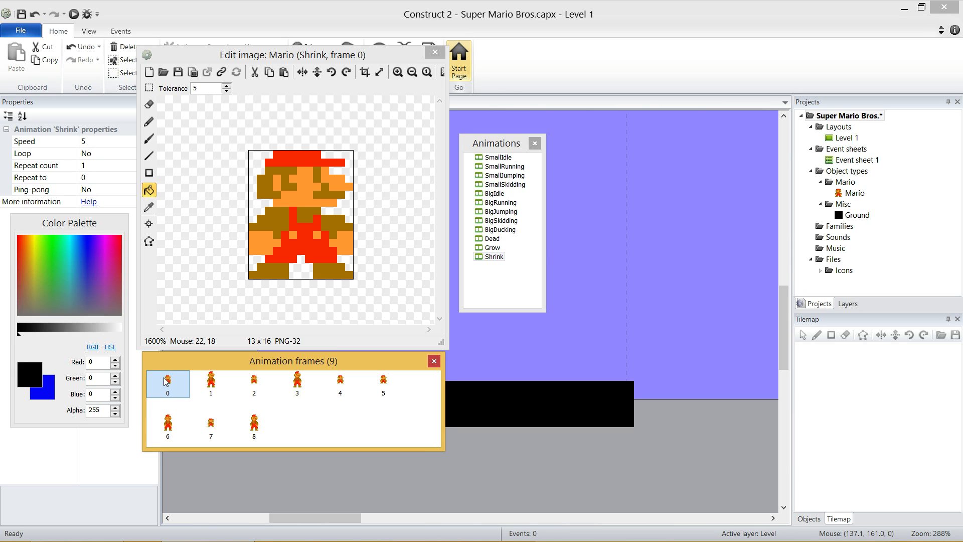
pyautogui.moveTo(167, 381)
pyautogui.mouseDown()
pyautogui.moveTo(208, 420)
pyautogui.moveTo(279, 439)
pyautogui.mouseUp()
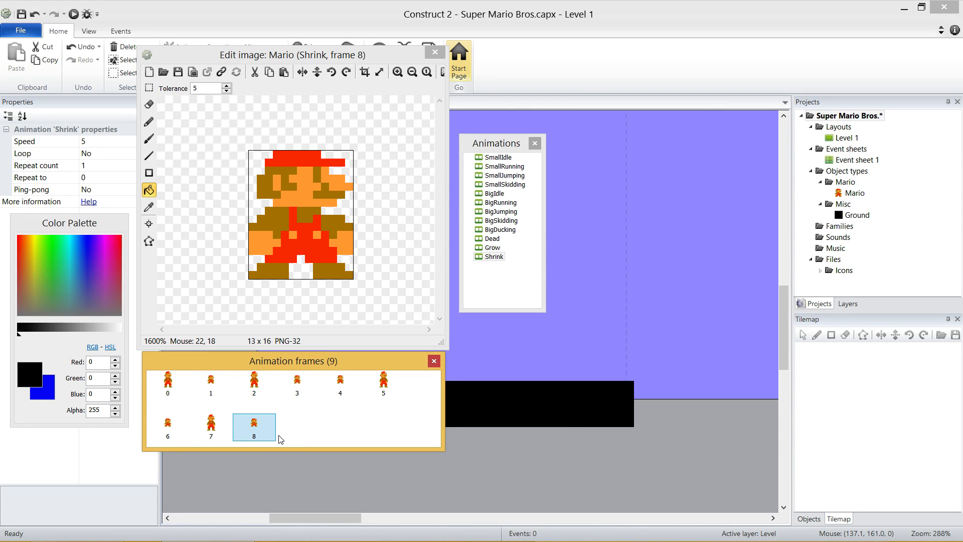
pyautogui.click(258, 430)
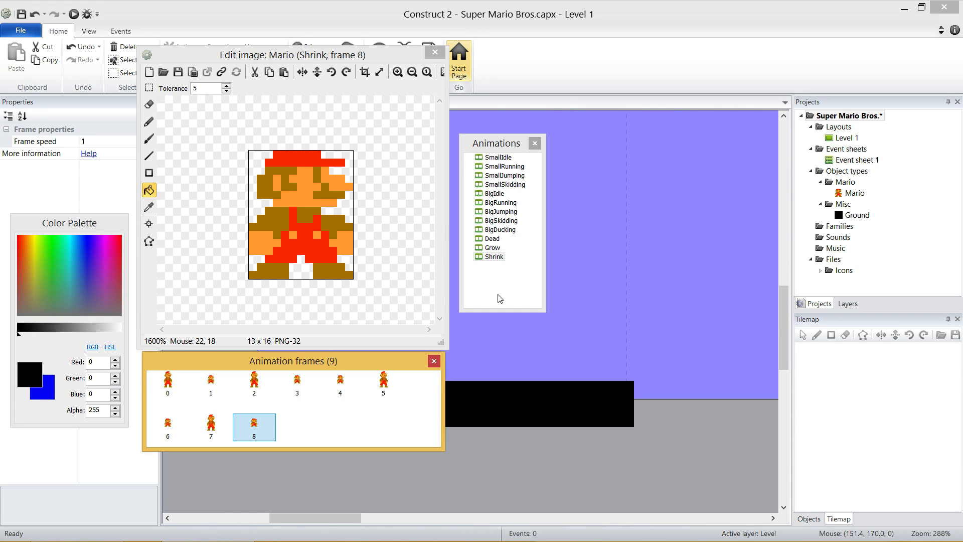
# Open the SmallIdle animation's frame for editing its origin and image points
pyautogui.click(499, 158)
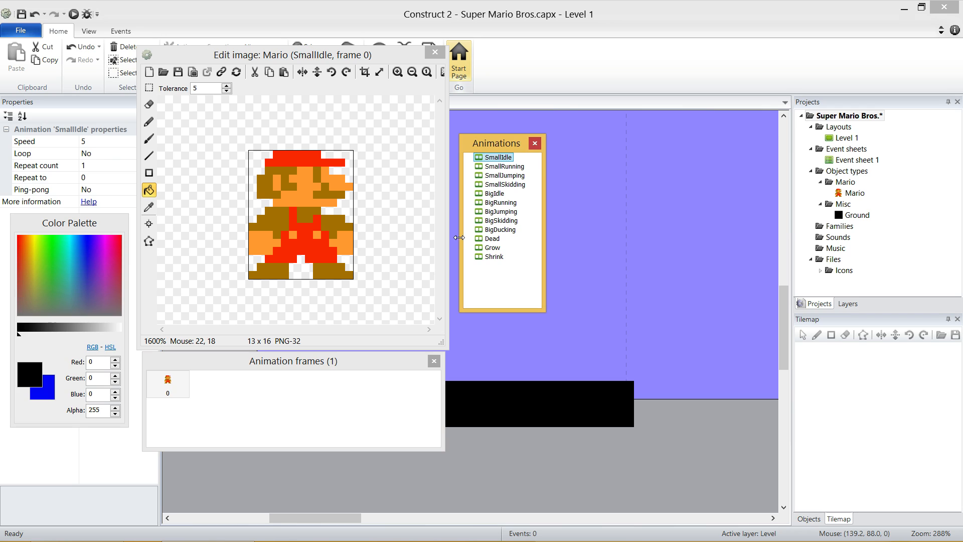
pyautogui.click(148, 226)
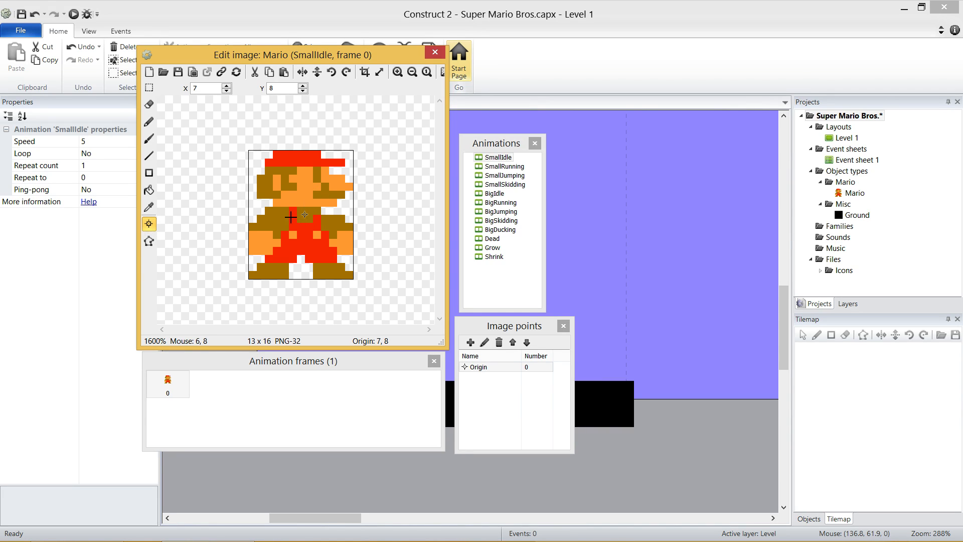
pyautogui.click(514, 326)
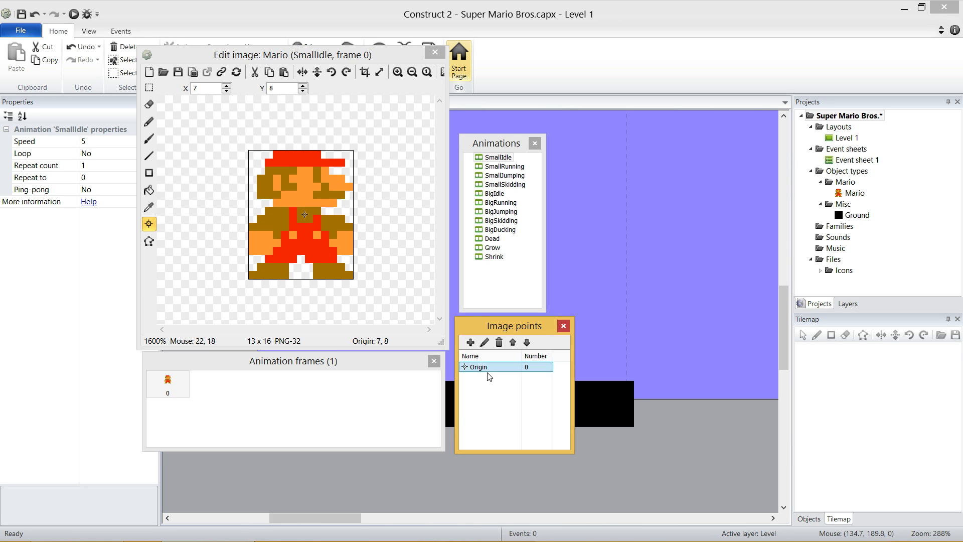
# Try out different origin positions on the SmallIdle frame, ending at X 7, Y 9
pyautogui.click(207, 90)
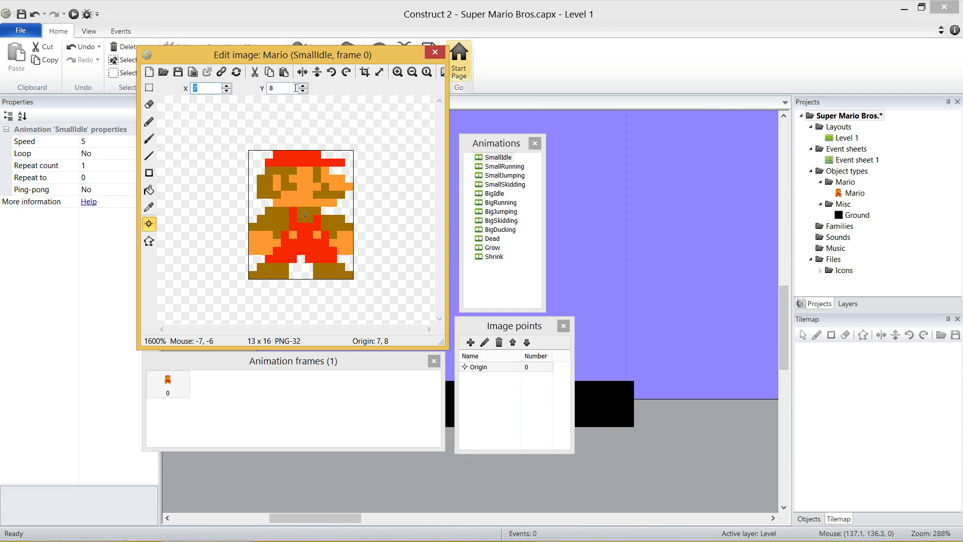
pyautogui.press('Tab')
pyautogui.click(211, 89)
pyautogui.moveTo(298, 189)
pyautogui.mouseDown()
pyautogui.moveTo(319, 240)
pyautogui.moveTo(312, 185)
pyautogui.moveTo(291, 220)
pyautogui.moveTo(381, 275)
pyautogui.moveTo(327, 189)
pyautogui.moveTo(314, 231)
pyautogui.mouseUp()
pyautogui.click(303, 85)
pyautogui.click(302, 91)
pyautogui.click(303, 91)
pyautogui.click(227, 86)
pyautogui.click(226, 85)
pyautogui.click(309, 226)
# Quick-assign the SmallIdle origin to the middle of the frame, then set its X to 7
pyautogui.click(489, 368)
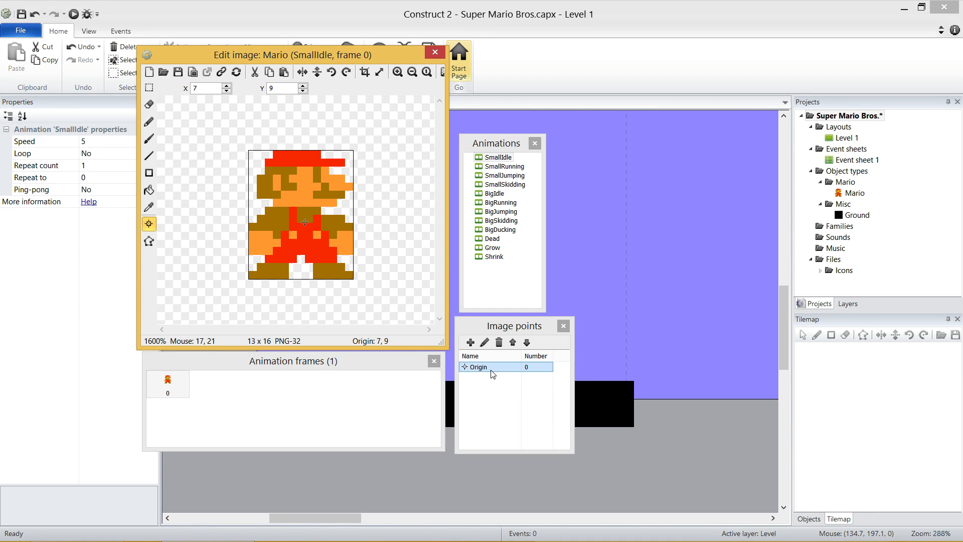
pyautogui.rightClick(489, 372)
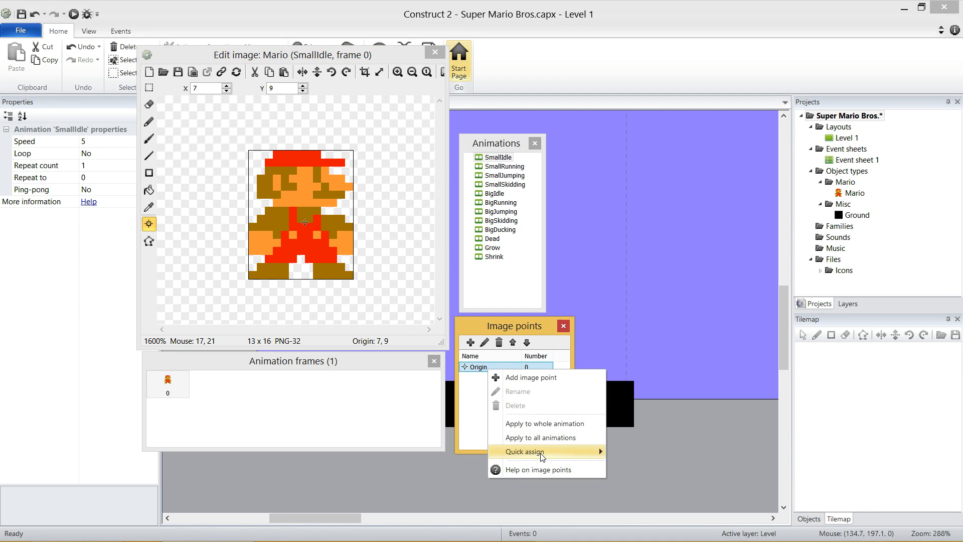
pyautogui.moveTo(542, 453)
pyautogui.click(634, 390)
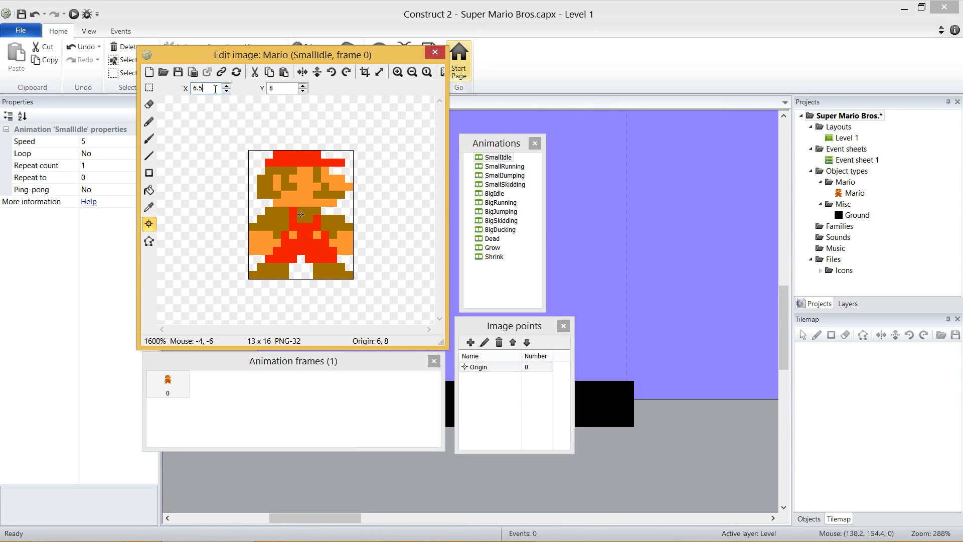
pyautogui.moveTo(216, 89); pyautogui.dragTo(150, 87)
pyautogui.write('7')
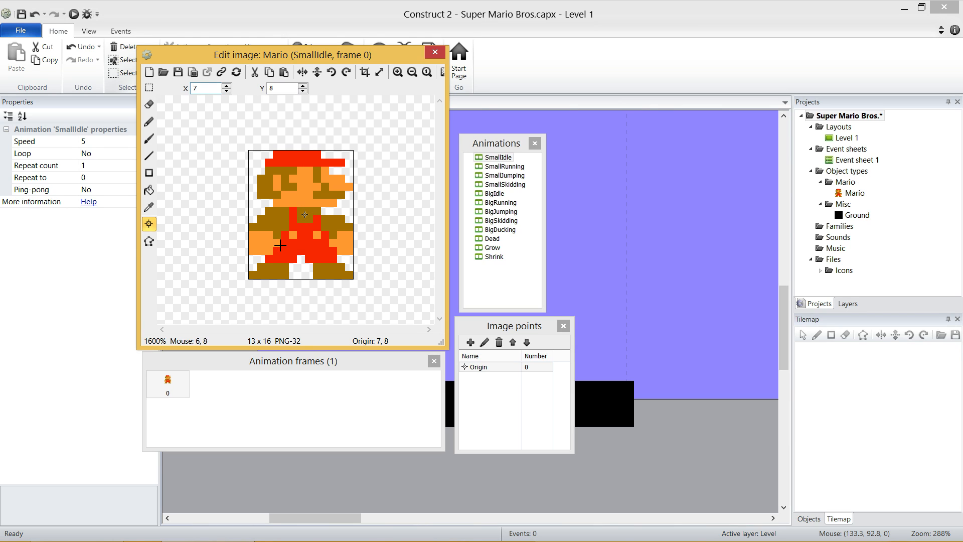
# Delete the top-middle, right-side and bottom-middle points of SmallIdle's collision polygon, leaving four corner points
pyautogui.click(149, 241)
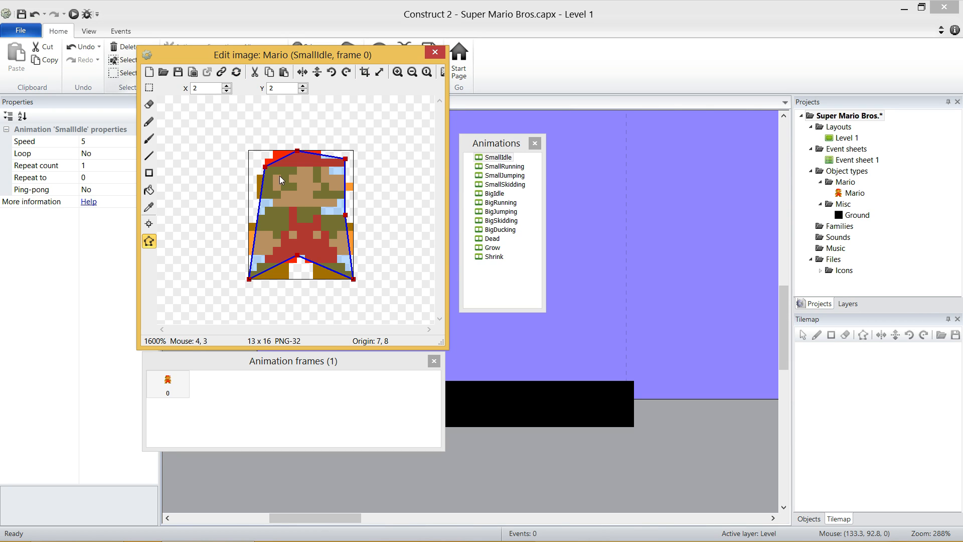
pyautogui.click(297, 256)
pyautogui.click(345, 159)
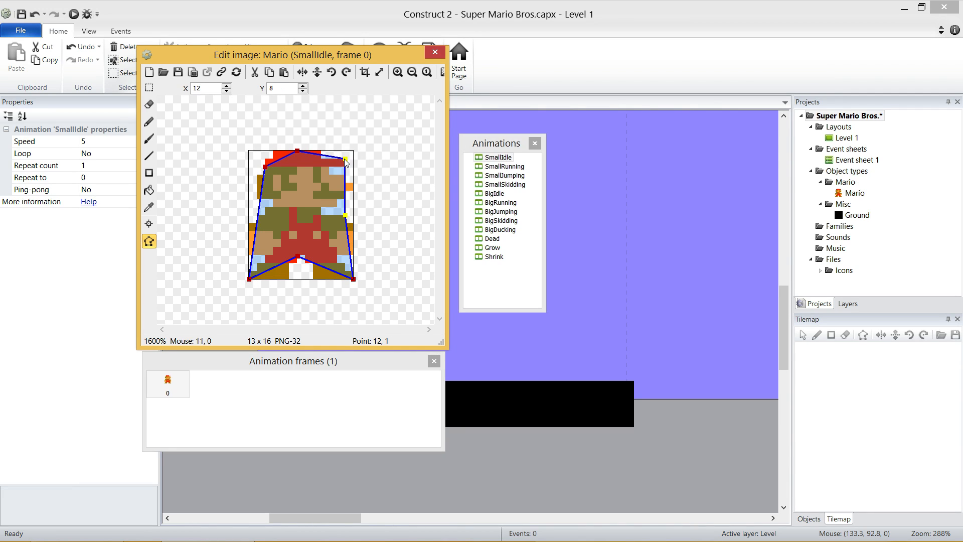
pyautogui.click(298, 151)
pyautogui.rightClick(297, 155)
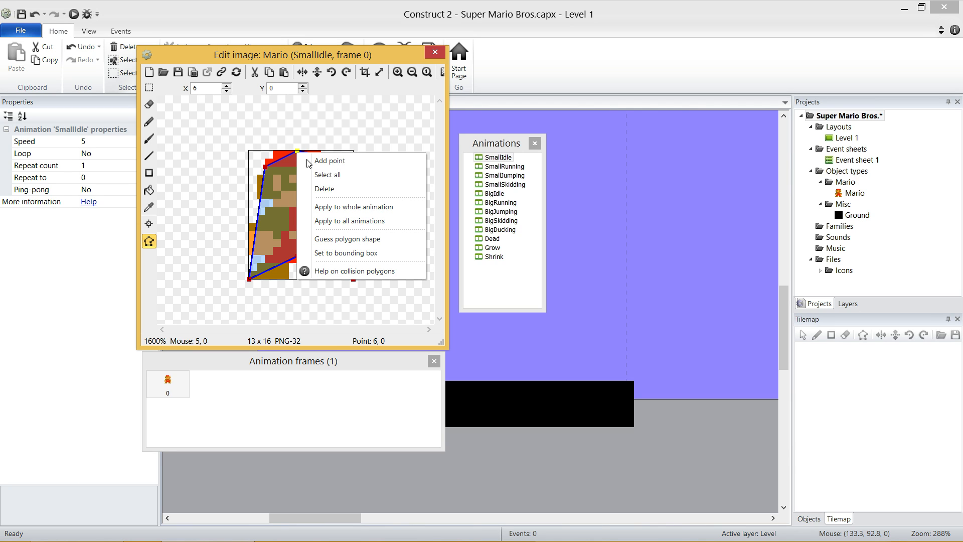
pyautogui.click(331, 189)
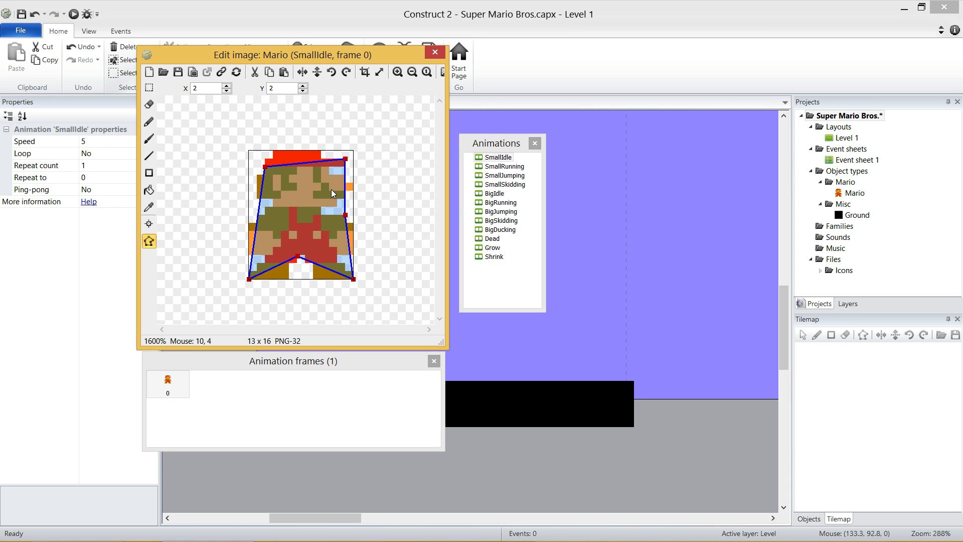
pyautogui.rightClick(346, 216)
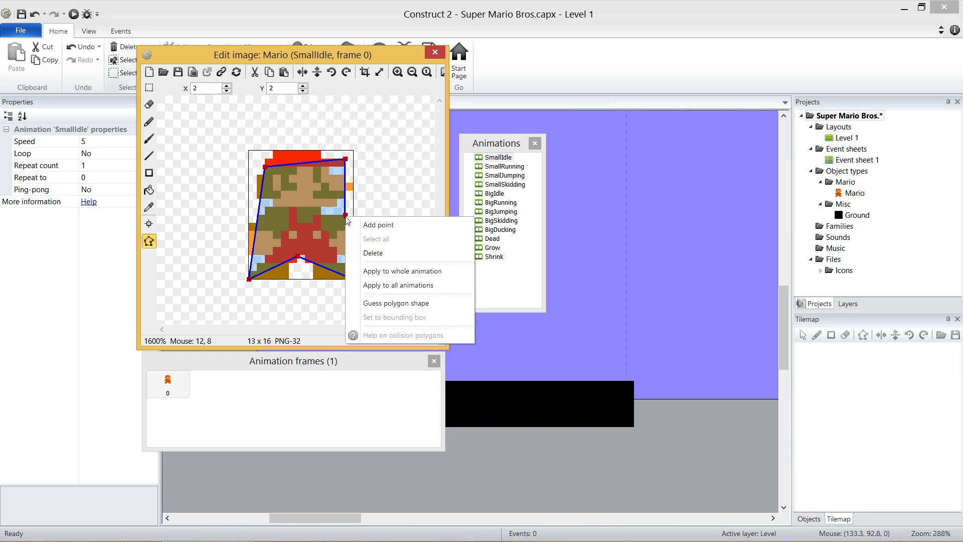
pyautogui.click(373, 253)
pyautogui.rightClick(297, 256)
pyautogui.click(323, 289)
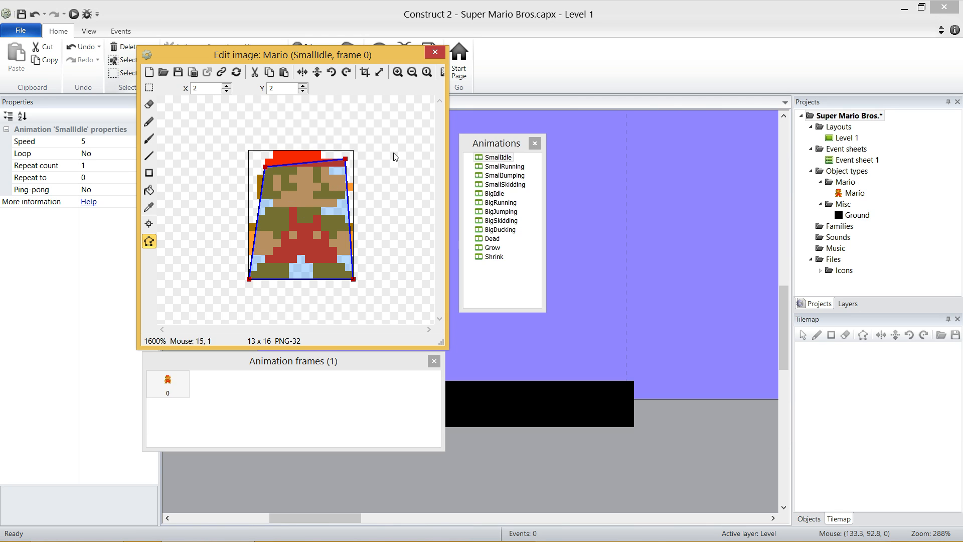
# Move the top two points of SmallIdle's collision polygon to the image corners at 0, 0 and 13, 0
pyautogui.moveTo(265, 166); pyautogui.dragTo(248, 150)
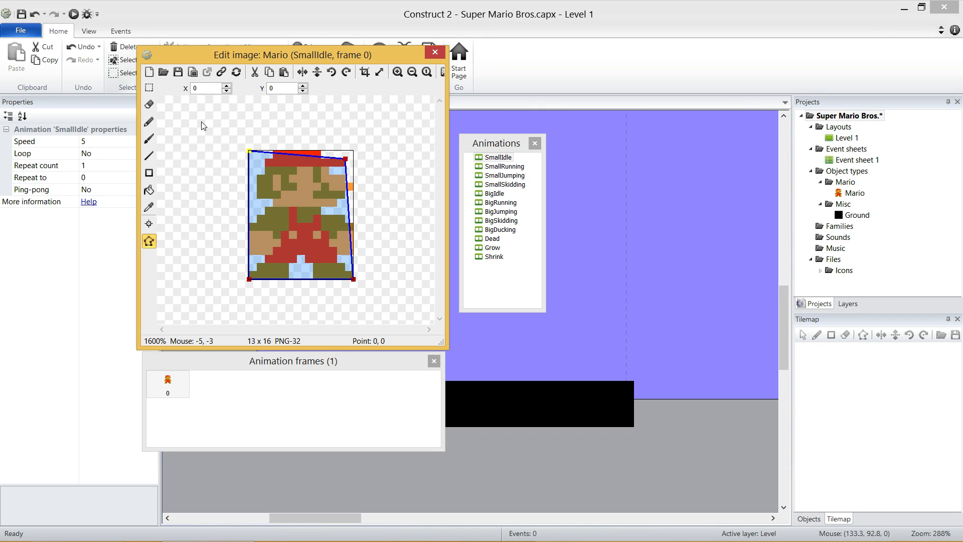
pyautogui.moveTo(345, 159); pyautogui.dragTo(354, 150)
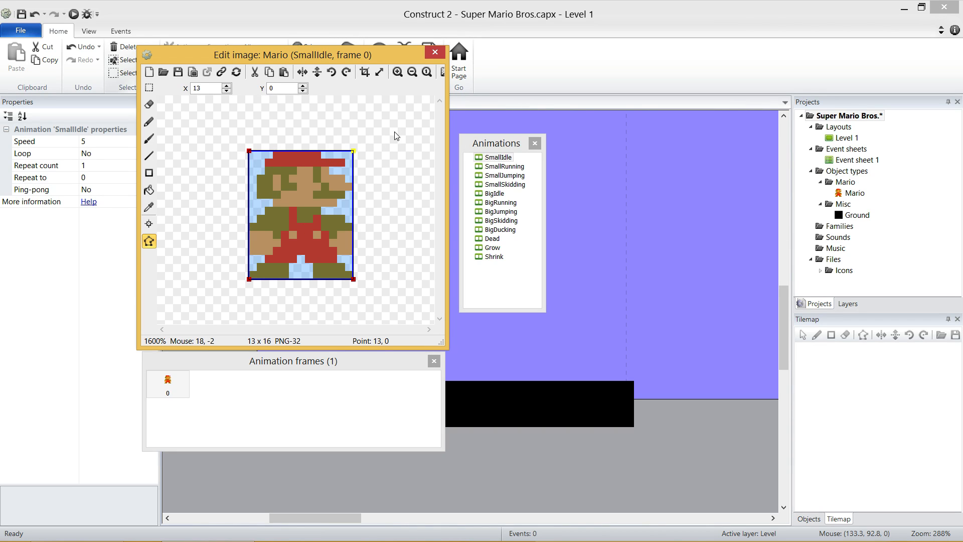
pyautogui.click(249, 151)
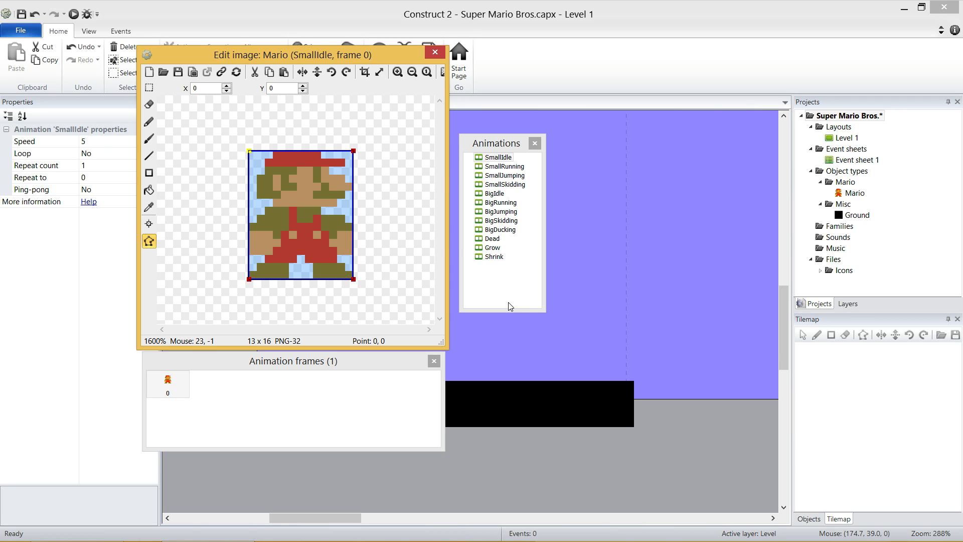
# Set the SmallRunning animation's speed to 15
pyautogui.click(518, 171)
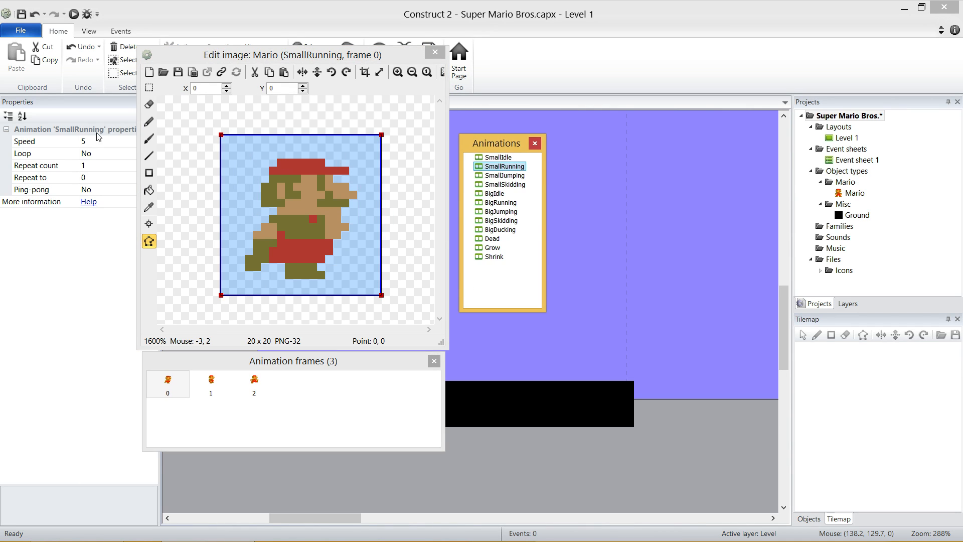
pyautogui.click(113, 142)
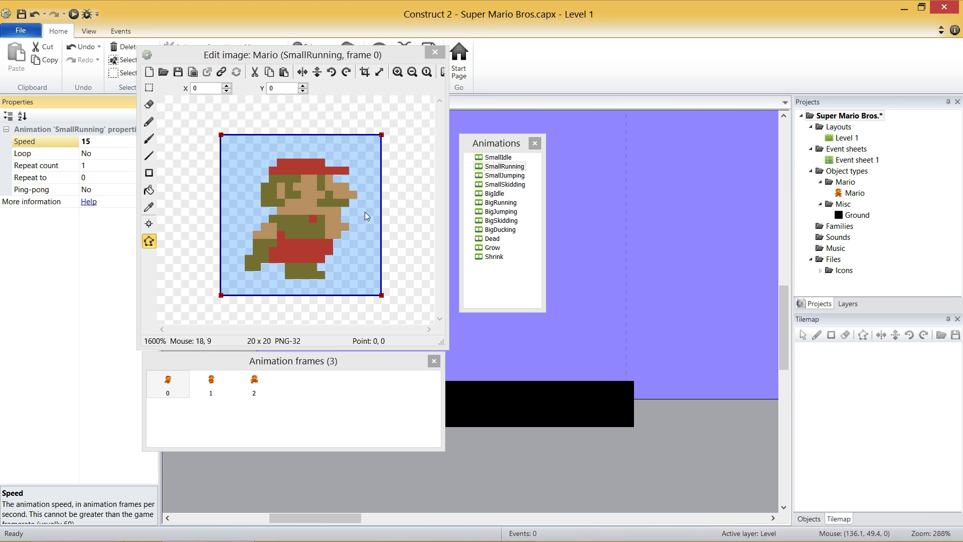
# Set both bottom points of the collision polygon on SmallRunning frame 0 to Y 18
pyautogui.moveTo(221, 295); pyautogui.dragTo(245, 281)
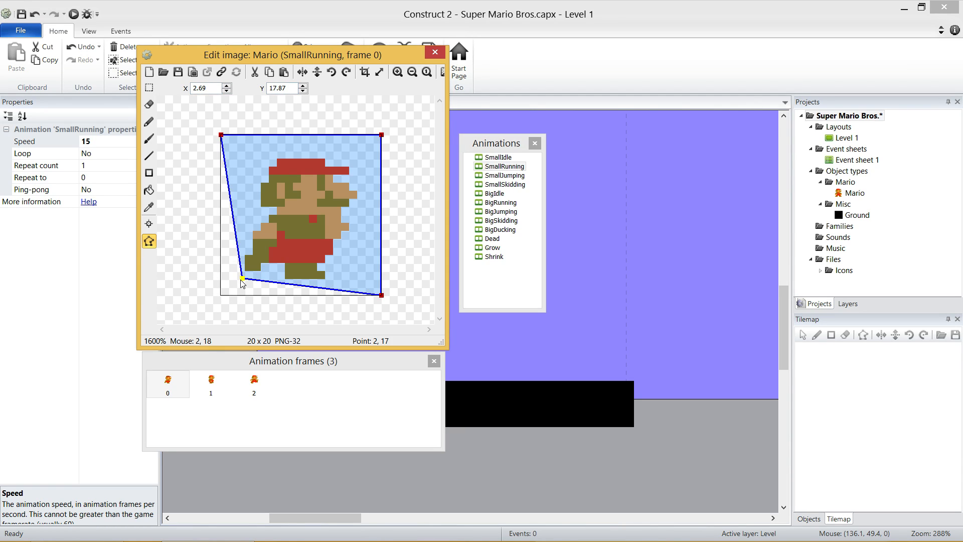
pyautogui.moveTo(243, 278); pyautogui.dragTo(168, 330)
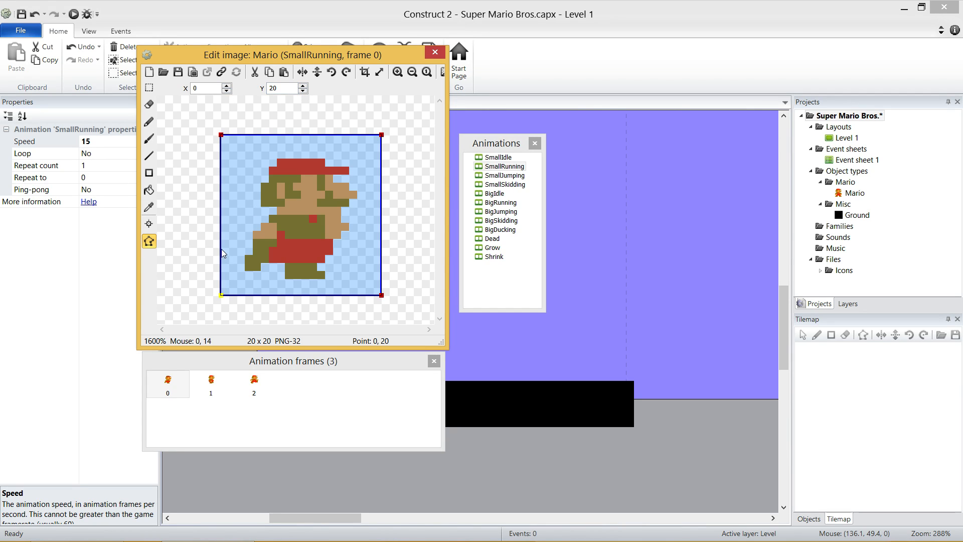
pyautogui.click(304, 91)
pyautogui.click(304, 91)
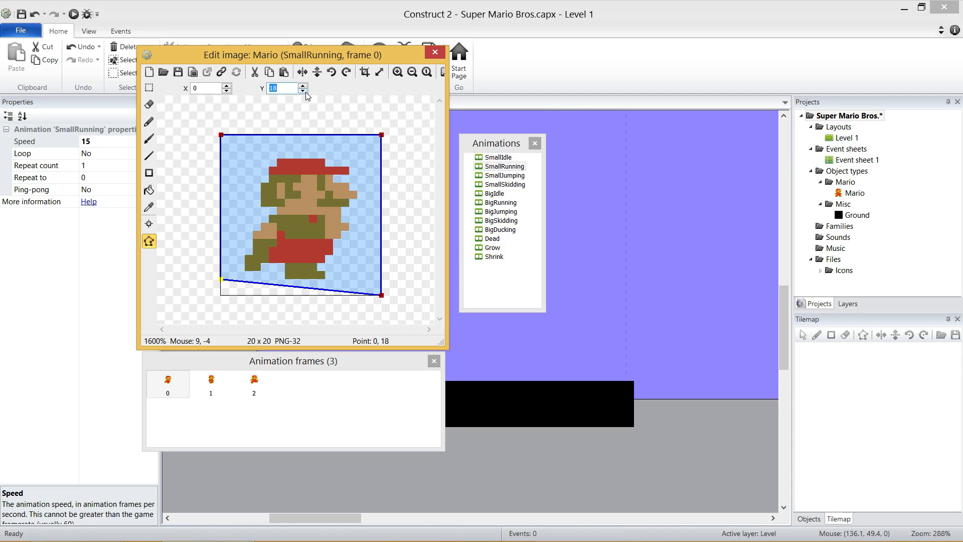
pyautogui.click(381, 295)
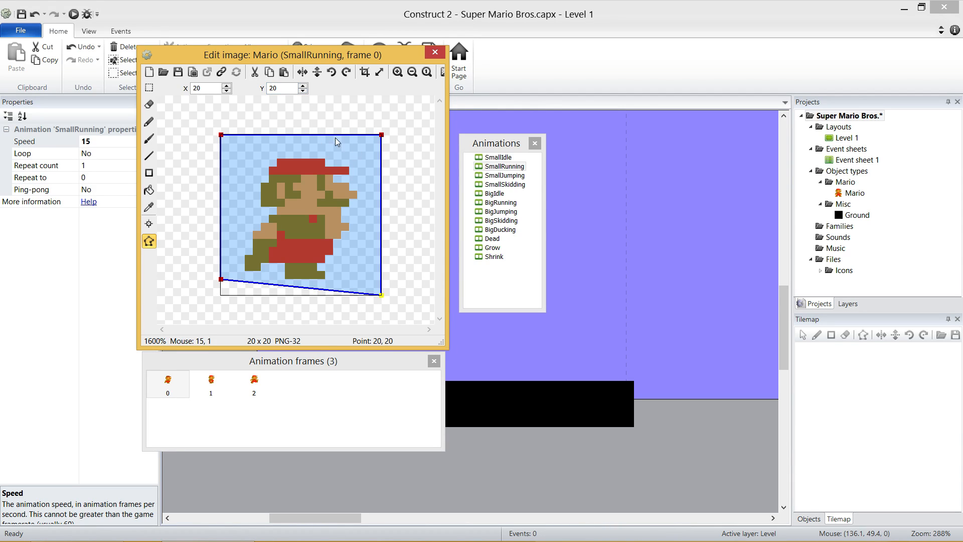
pyautogui.click(303, 91)
pyautogui.click(304, 91)
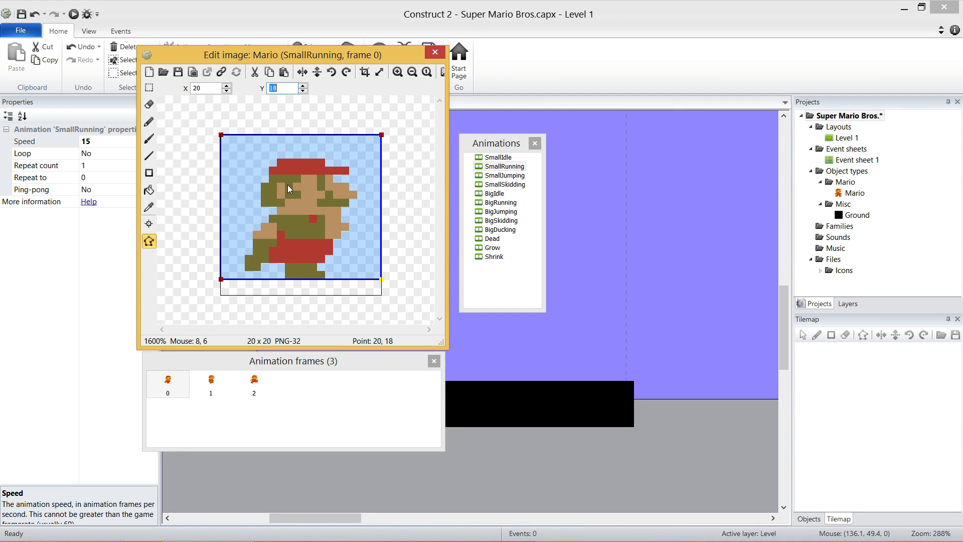
# Set both top points of the collision polygon on SmallRunning frame 0 to Y 3
pyautogui.click(223, 136)
pyautogui.click(382, 135)
pyautogui.click(303, 85)
pyautogui.click(303, 86)
pyautogui.click(303, 86)
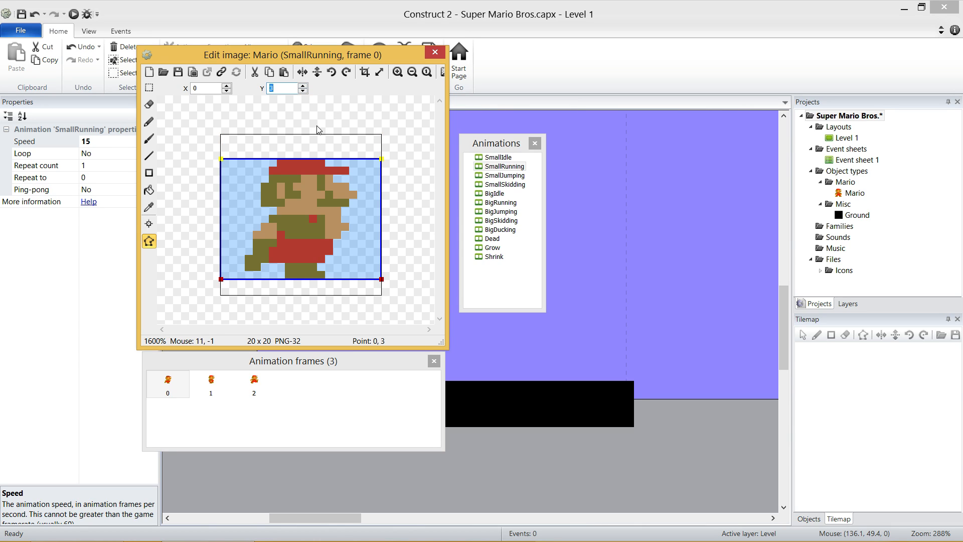
pyautogui.click(317, 126)
# Set both left-side points of the collision polygon on SmallRunning frame 0 to X 3
pyautogui.click(220, 158)
pyautogui.click(228, 86)
pyautogui.click(228, 85)
pyautogui.click(228, 86)
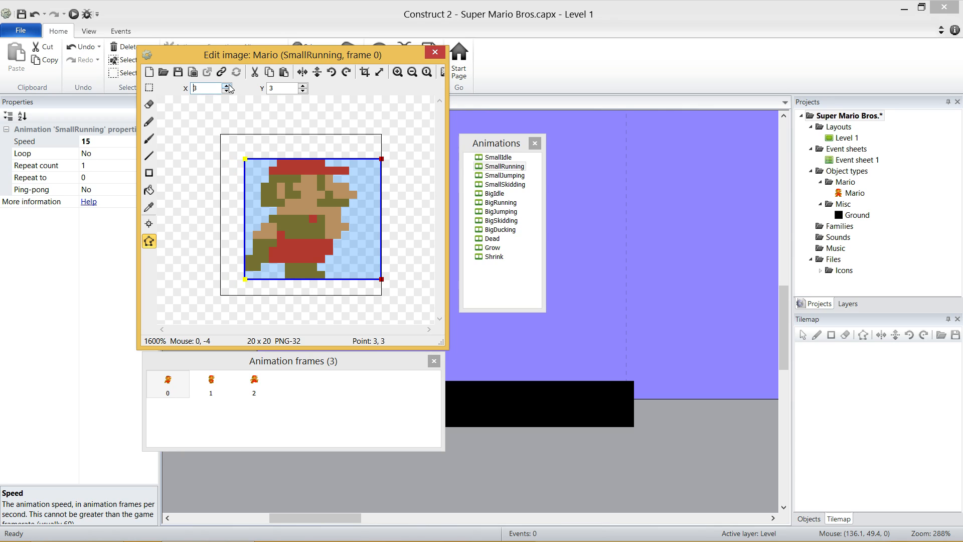
pyautogui.click(308, 150)
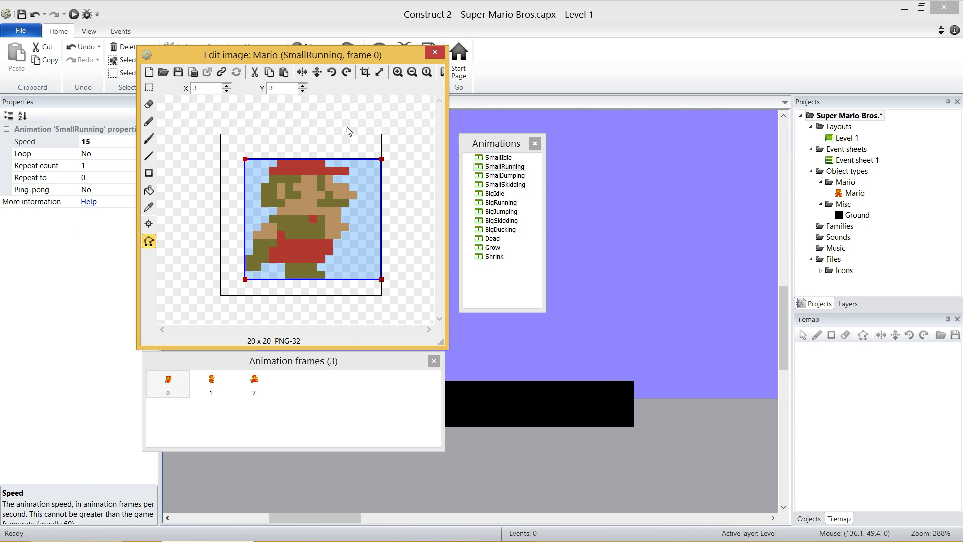
# Set both right-side points of the collision polygon on SmallRunning frame 0 to X 17
pyautogui.click(382, 159)
pyautogui.click(382, 279)
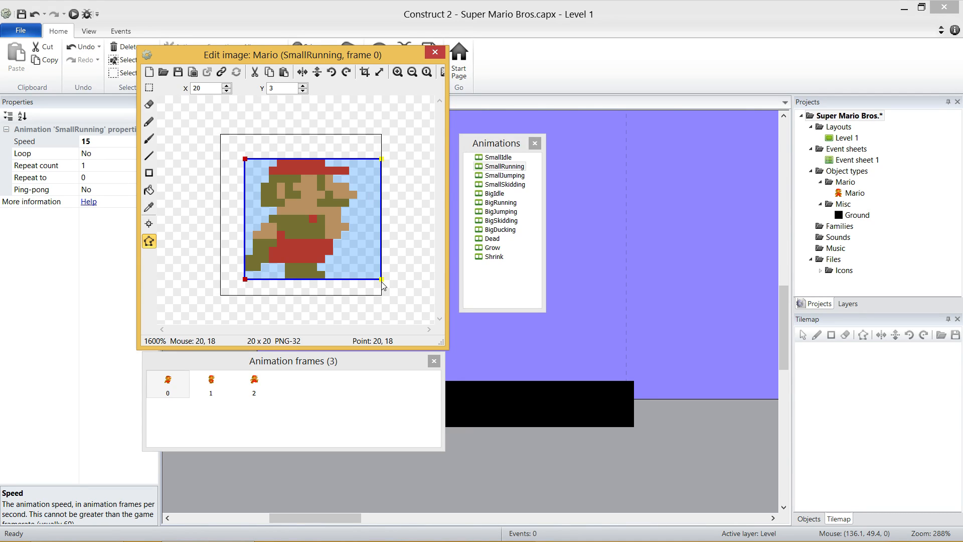
pyautogui.click(227, 92)
pyautogui.click(227, 91)
pyautogui.click(227, 91)
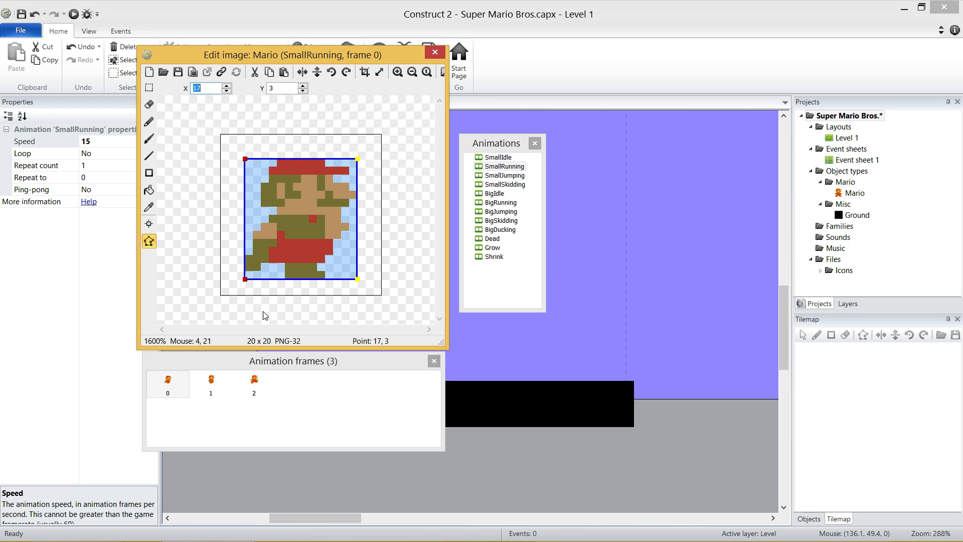
# Set the left-side points of the collision polygon on SmallRunning frame 1 to X 5
pyautogui.click(211, 385)
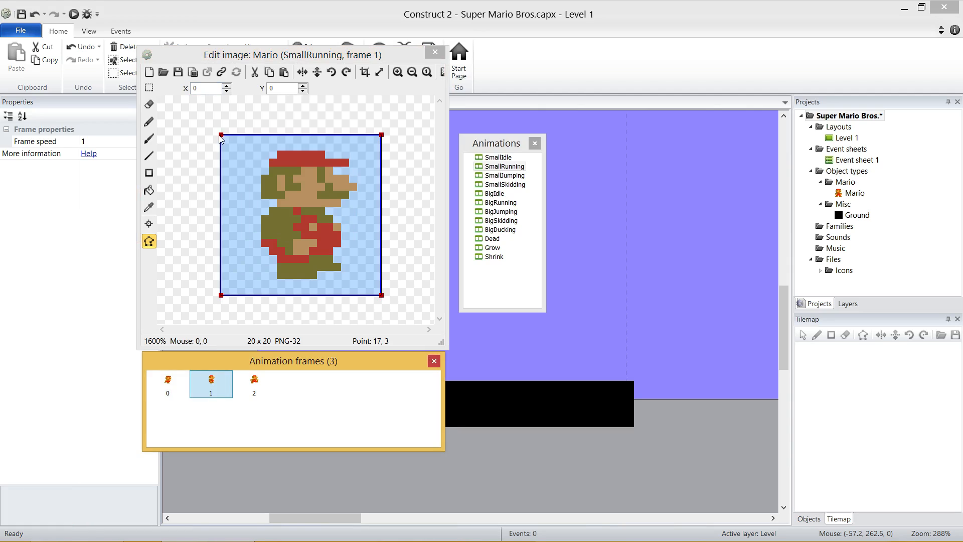
pyautogui.click(227, 89)
pyautogui.click(227, 88)
pyautogui.click(226, 89)
pyautogui.click(226, 88)
pyautogui.click(226, 87)
# Set both right-side points of the collision polygon on SmallRunning frame 1 to X 17
pyautogui.click(382, 134)
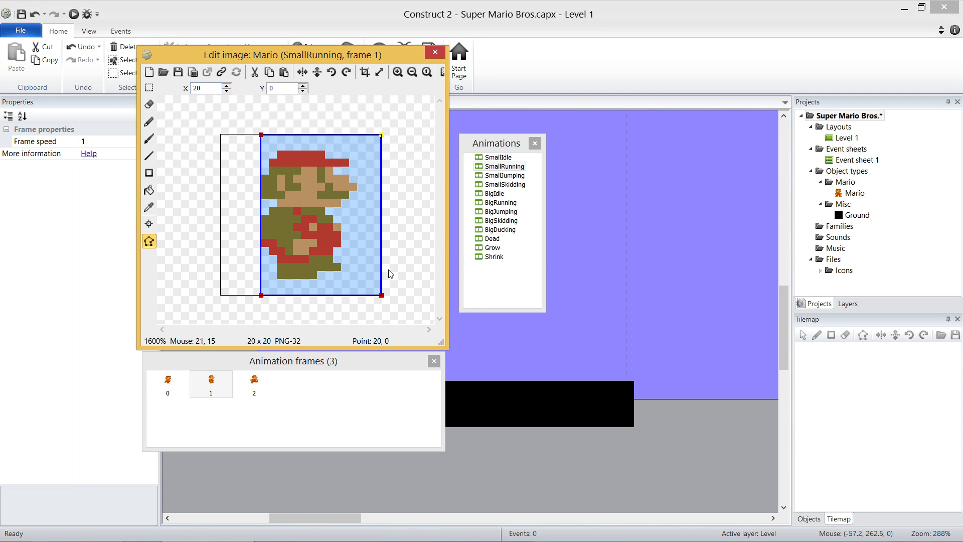
pyautogui.keyDown('ctrl'); pyautogui.click(382, 296); pyautogui.keyUp('ctrl')
pyautogui.click(226, 92)
pyautogui.click(227, 91)
pyautogui.click(226, 91)
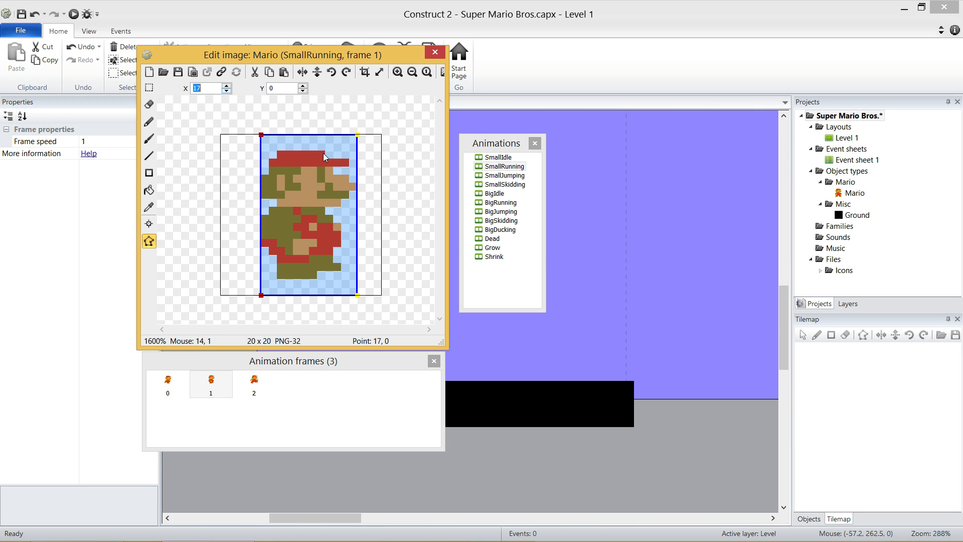
# Set the collision polygon's top points to Y 2 and its bottom points to Y 18 on SmallRunning frame 1
pyautogui.click(261, 134)
pyautogui.keyDown('ctrl'); pyautogui.click(357, 134); pyautogui.keyUp('ctrl')
pyautogui.click(303, 85)
pyautogui.click(303, 86)
pyautogui.click(261, 295)
pyautogui.keyDown('ctrl'); pyautogui.click(357, 295); pyautogui.keyUp('ctrl')
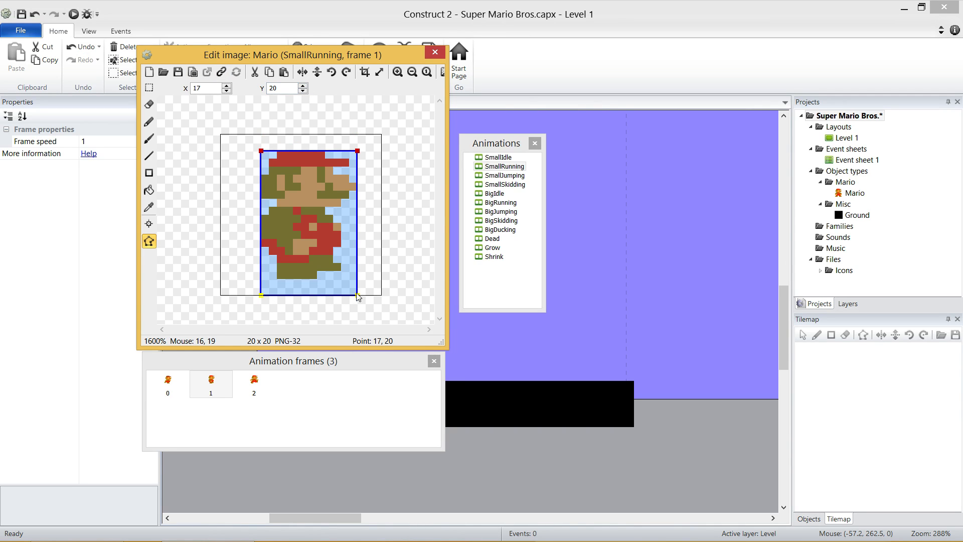
pyautogui.click(303, 90)
pyautogui.click(302, 91)
# Set the collision polygon's left-side points to X 2 and its right-side points to X 18 on SmallRunning frame 2
pyautogui.click(254, 386)
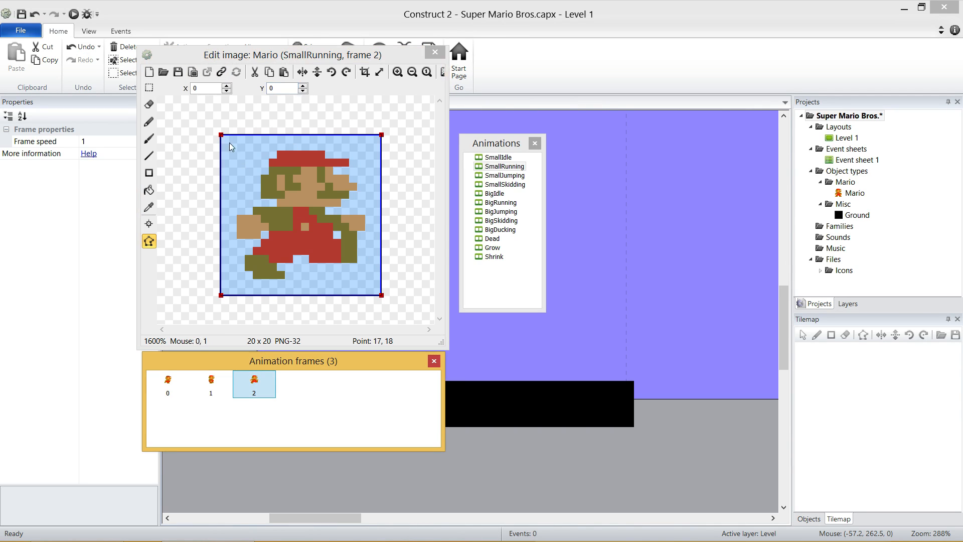
pyautogui.click(222, 135)
pyautogui.keyDown('ctrl'); pyautogui.click(222, 295); pyautogui.keyUp('ctrl')
pyautogui.click(227, 85)
pyautogui.click(226, 85)
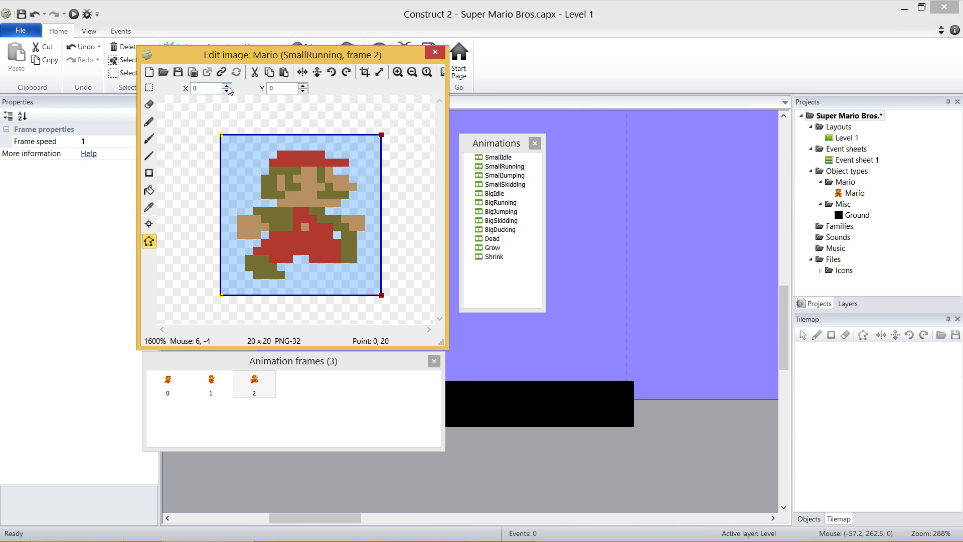
pyautogui.click(380, 136)
pyautogui.keyDown('ctrl'); pyautogui.click(381, 295); pyautogui.keyUp('ctrl')
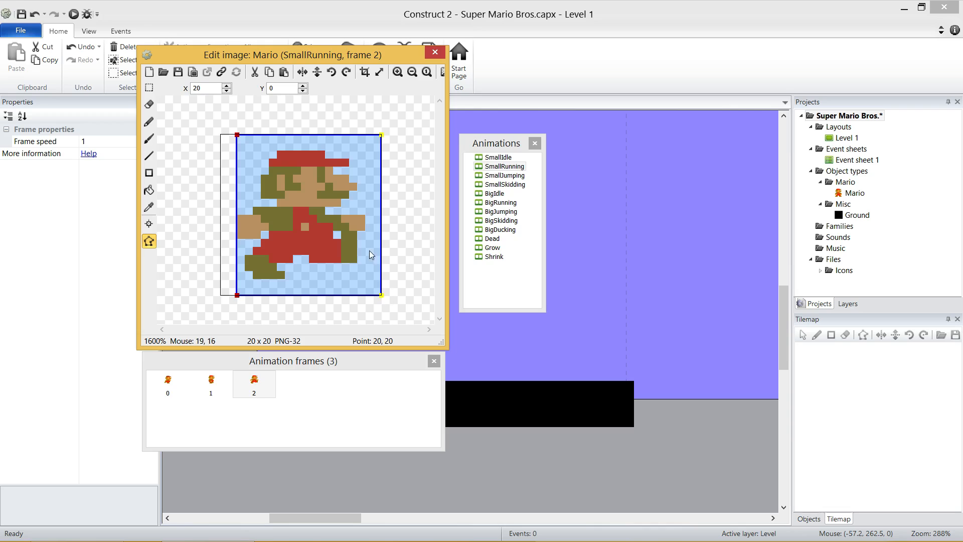
pyautogui.click(226, 91)
pyautogui.click(226, 90)
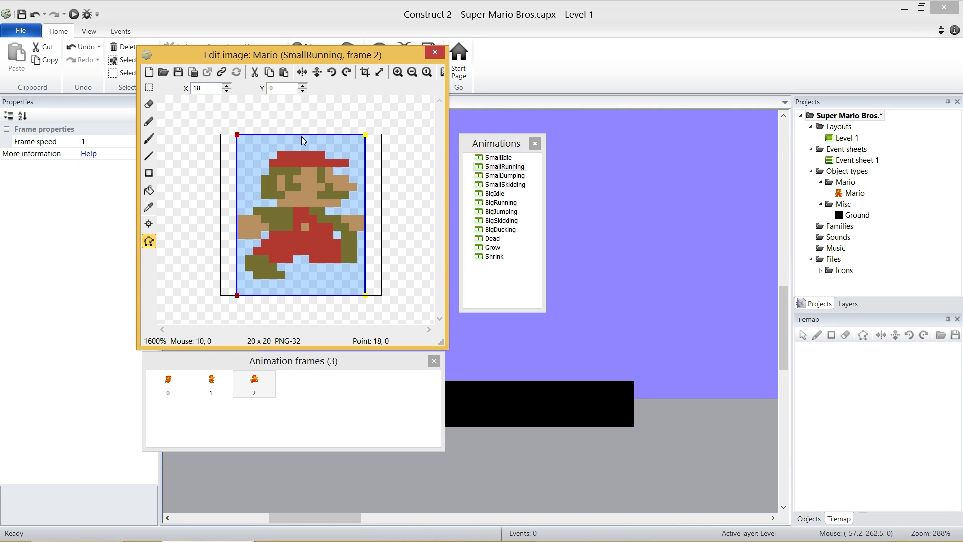
# Set the collision polygon's top points to Y 2 and its bottom points to Y 18 on SmallRunning frame 2
pyautogui.keyDown('ctrl'); pyautogui.click(237, 135); pyautogui.keyUp('ctrl')
pyautogui.click(365, 135)
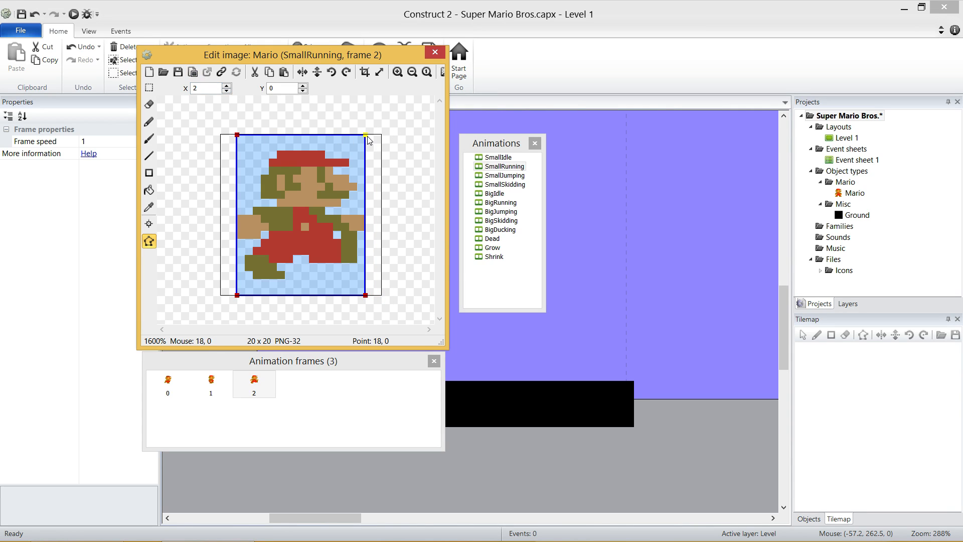
pyautogui.keyDown('ctrl'); pyautogui.click(239, 136); pyautogui.keyUp('ctrl')
pyautogui.click(303, 86)
pyautogui.click(303, 86)
pyautogui.click(237, 296)
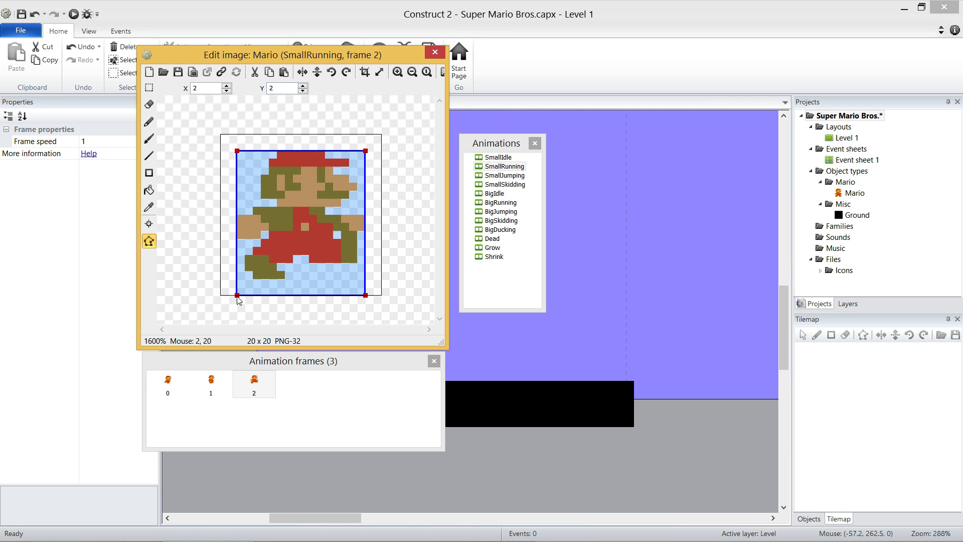
pyautogui.keyDown('ctrl'); pyautogui.click(366, 295); pyautogui.keyUp('ctrl')
pyautogui.click(302, 90)
pyautogui.click(303, 91)
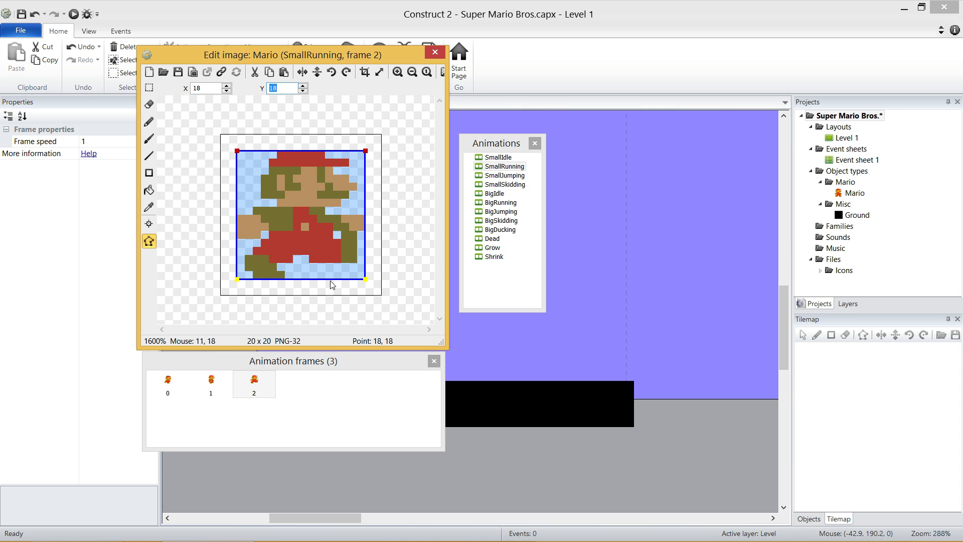
# Compare the collision polygons and sprite alignment across the three SmallRunning frames
pyautogui.click(160, 387)
pyautogui.click(219, 385)
pyautogui.click(269, 385)
pyautogui.click(170, 387)
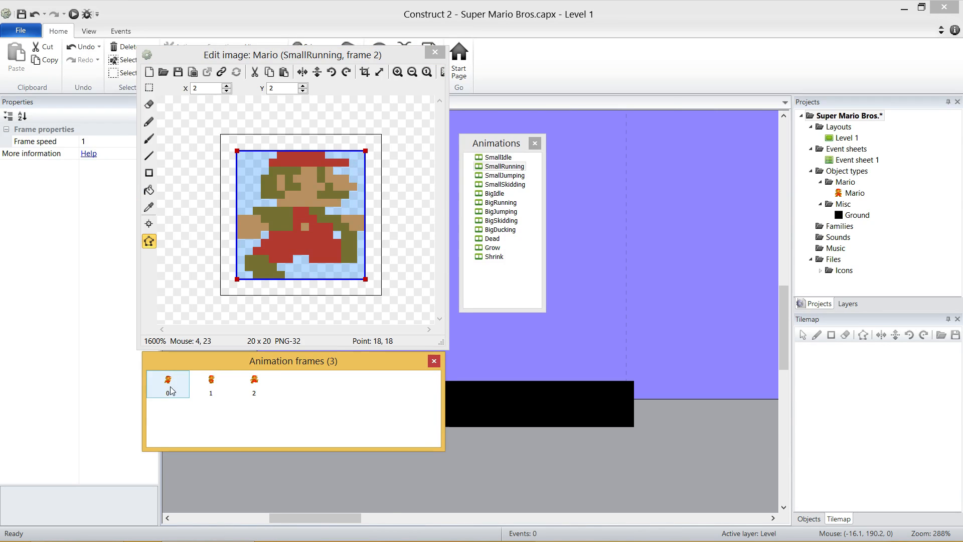
pyautogui.click(211, 384)
pyautogui.click(254, 384)
pyautogui.click(167, 387)
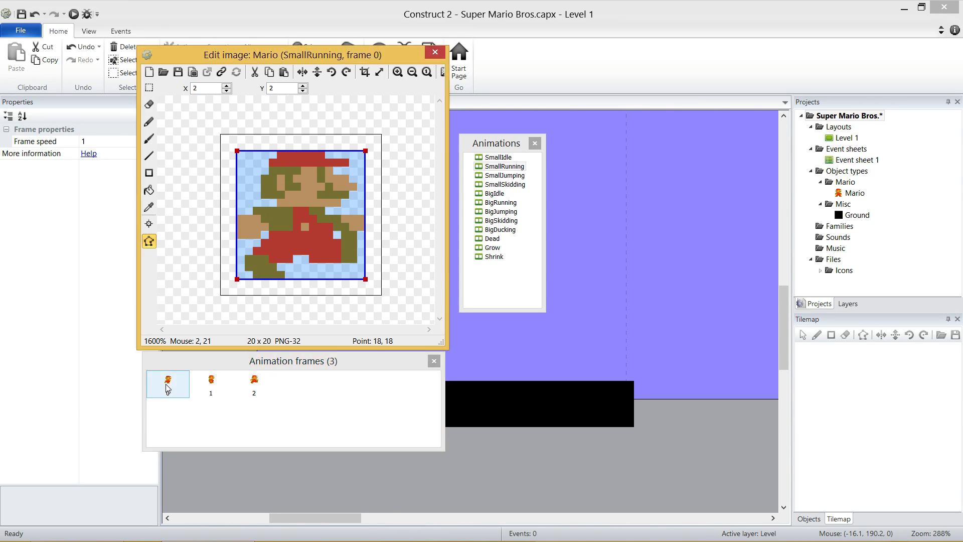
pyautogui.click(211, 384)
pyautogui.click(164, 389)
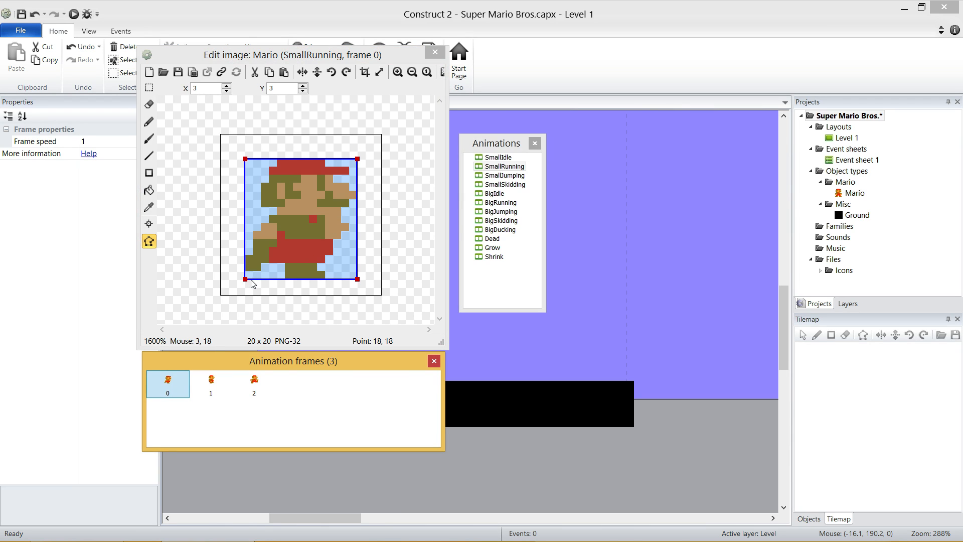
pyautogui.click(210, 384)
pyautogui.click(254, 384)
pyautogui.click(176, 386)
pyautogui.click(211, 385)
pyautogui.click(242, 385)
pyautogui.click(164, 384)
pyautogui.click(211, 384)
pyautogui.click(243, 384)
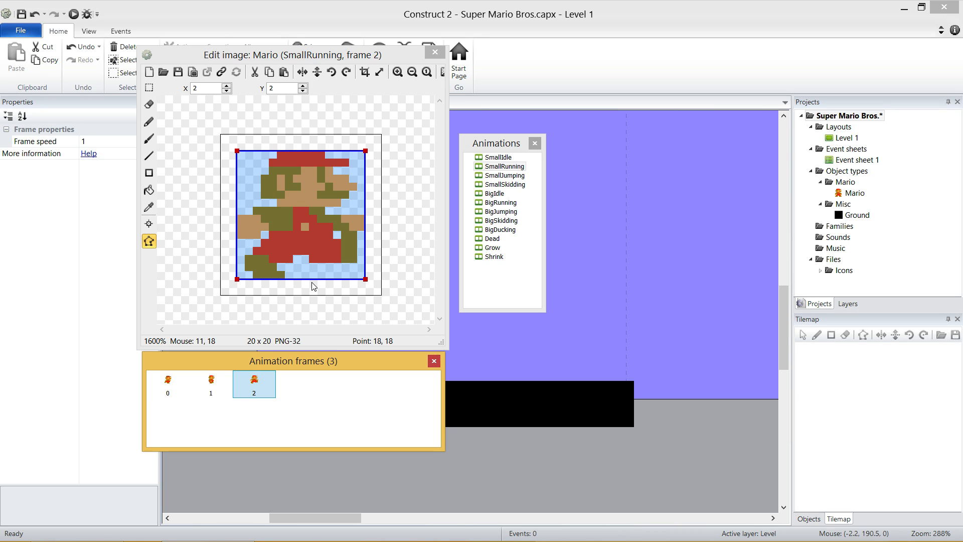
pyautogui.click(211, 387)
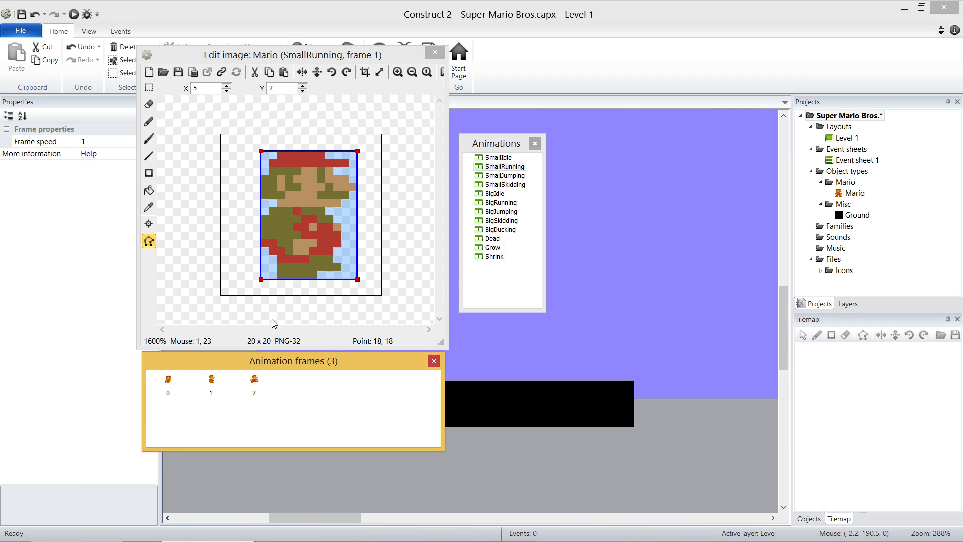
pyautogui.click(162, 388)
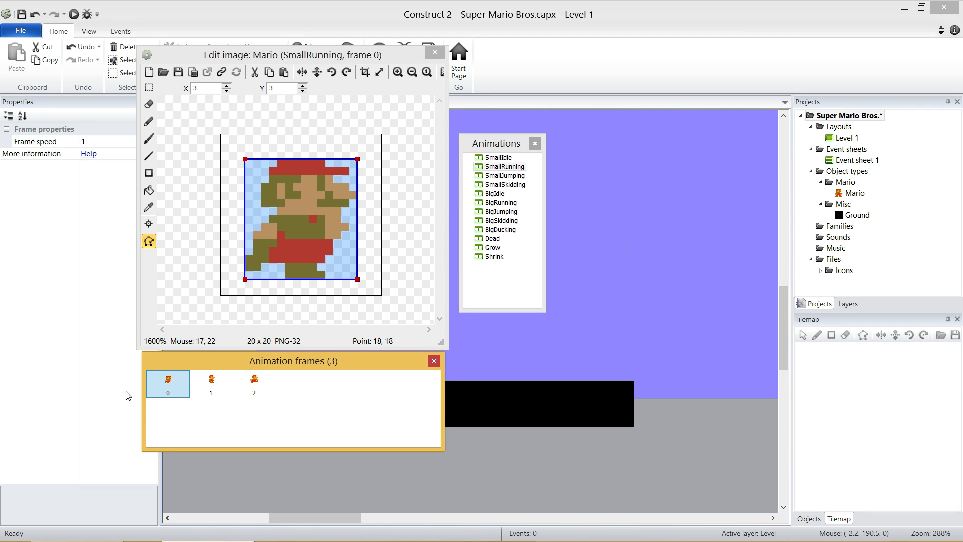
# Examine the origin point on each of the three SmallRunning frames
pyautogui.click(149, 224)
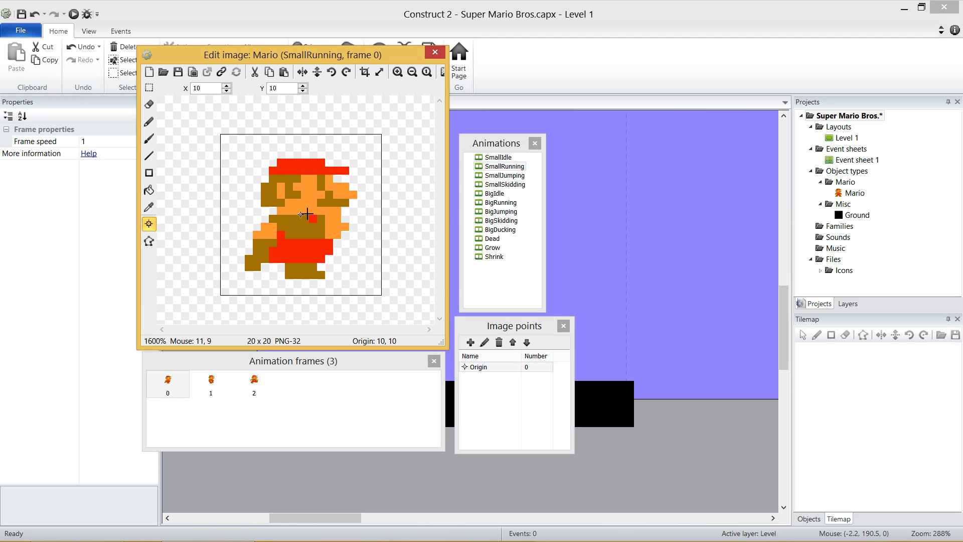
pyautogui.click(209, 384)
pyautogui.click(245, 384)
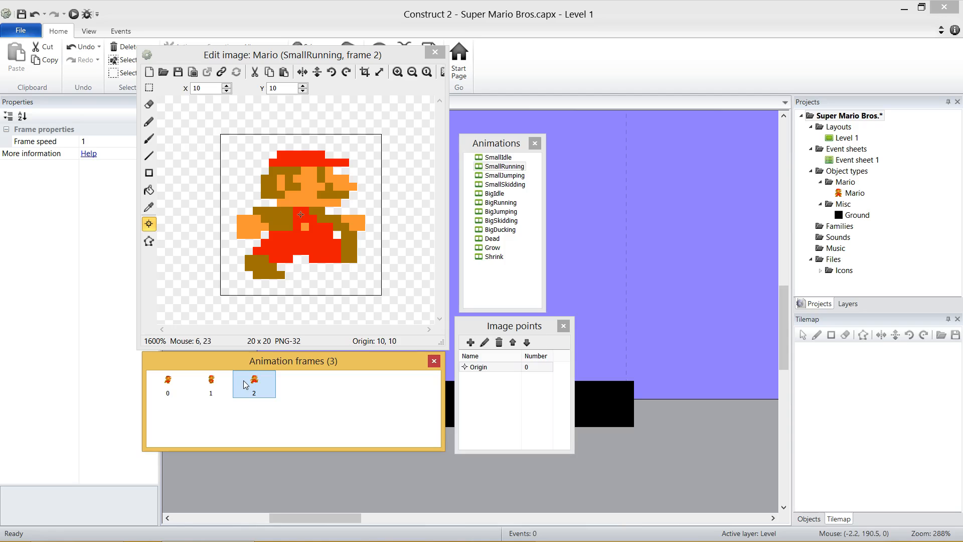
# Inspect the origin and collision polygon of the SmallJumping and SmallSkidding animations
pyautogui.click(504, 175)
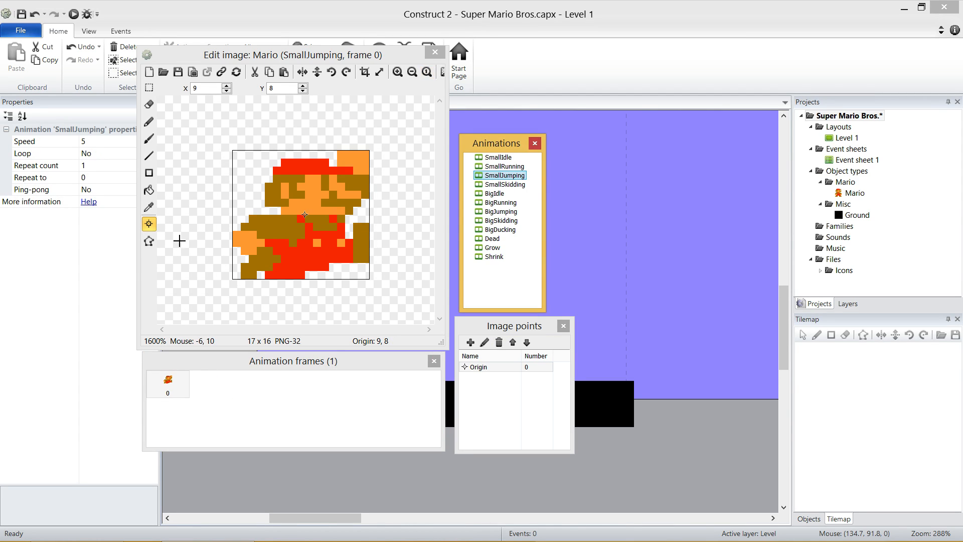
pyautogui.click(149, 241)
pyautogui.click(506, 185)
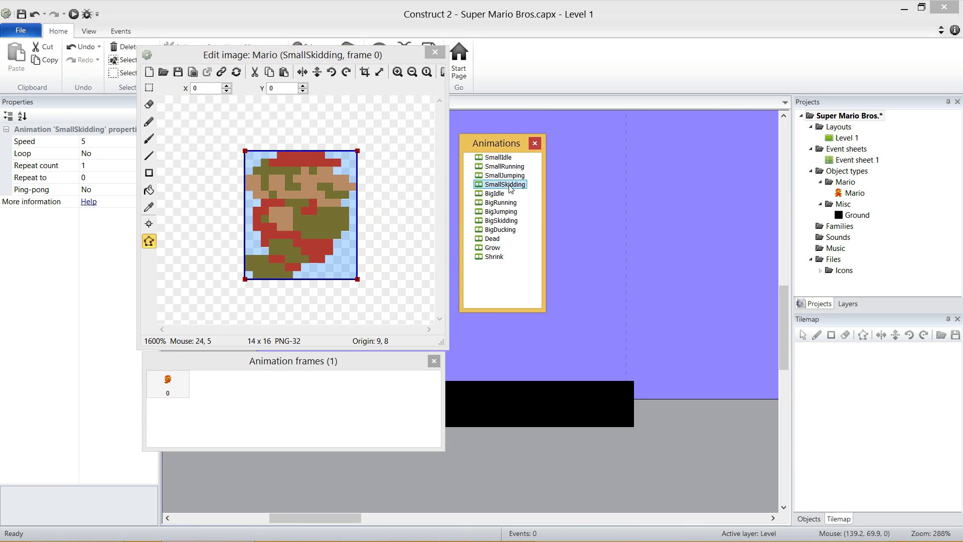
pyautogui.click(149, 223)
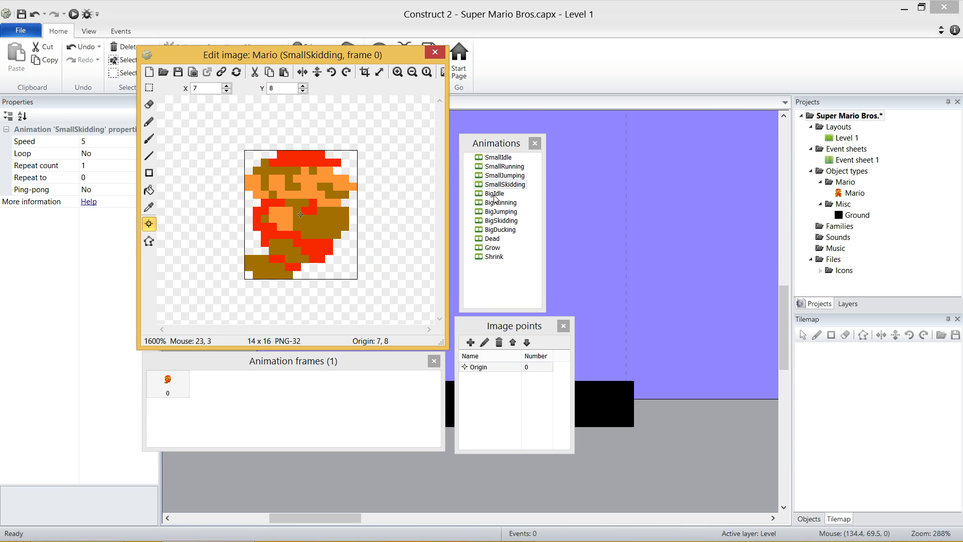
# Set the SmallSkidding animation's speed to 3
pyautogui.click(478, 185)
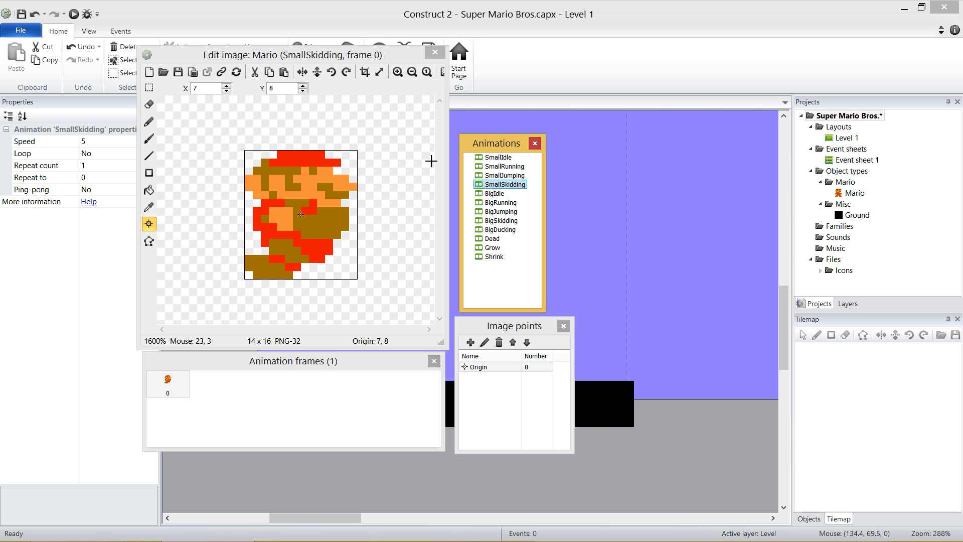
pyautogui.click(83, 152)
pyautogui.click(104, 143)
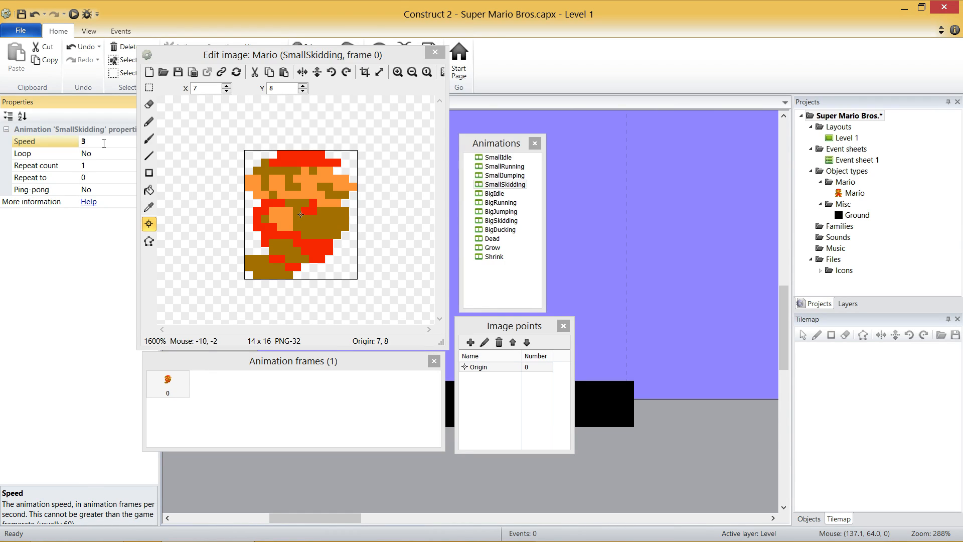
pyautogui.write('3')
# Set the origin point's Y to 24 on the BigIdle animation's frame
pyautogui.click(494, 193)
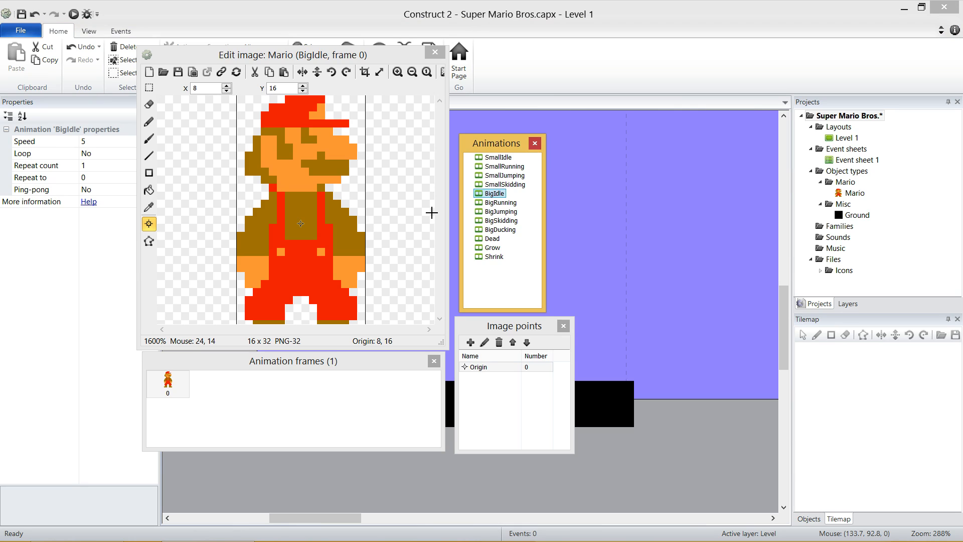
pyautogui.click(378, 53)
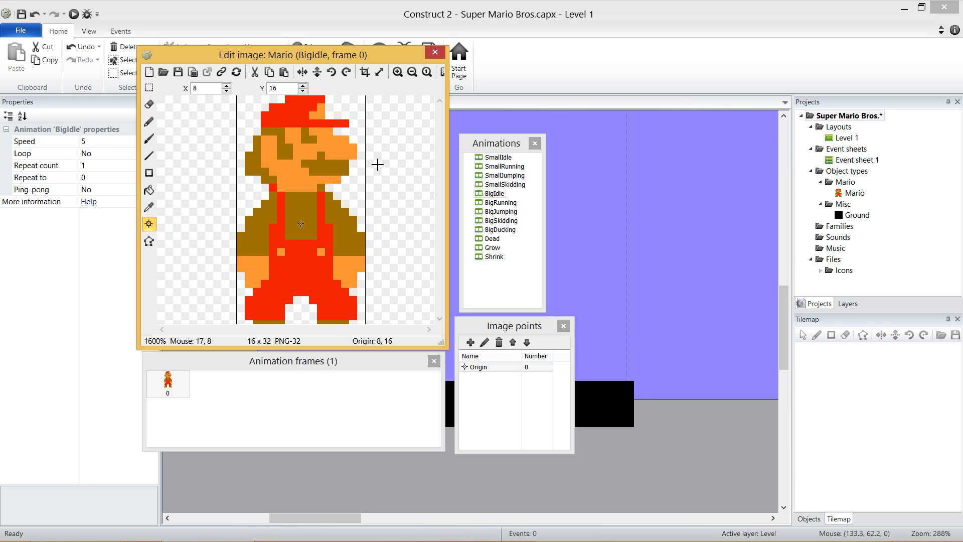
pyautogui.keyDown('ctrl'); pyautogui.scroll(-1, 377, 164); pyautogui.keyUp('ctrl')
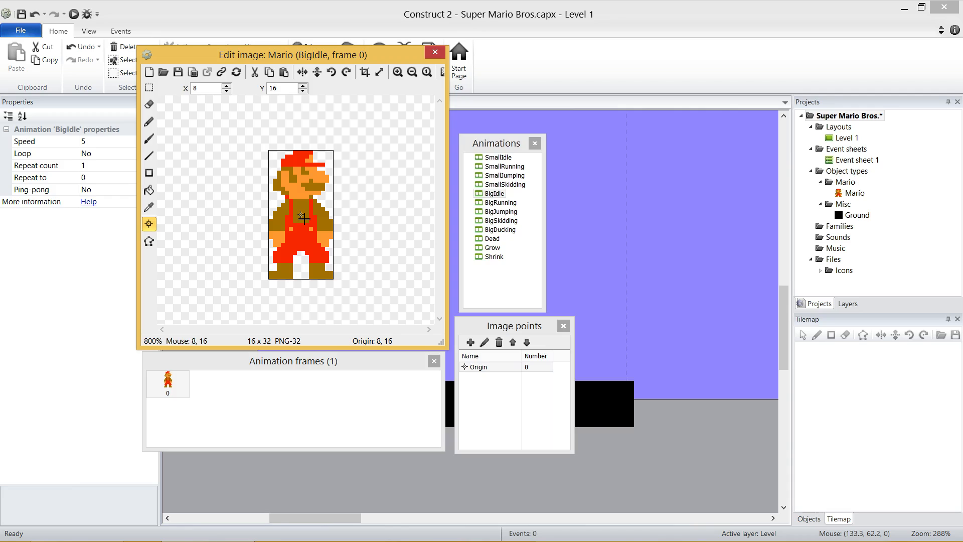
pyautogui.click(212, 89)
pyautogui.doubleClick(289, 89)
pyautogui.write('24')
# Set the collision polygon's left-side points to X 8 on BigRunning frame 0
pyautogui.click(504, 203)
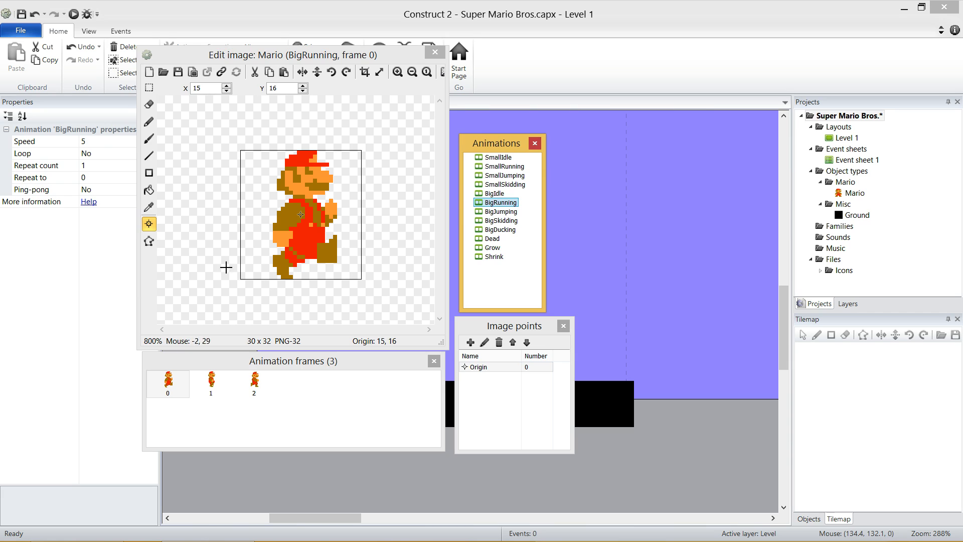
pyautogui.click(149, 241)
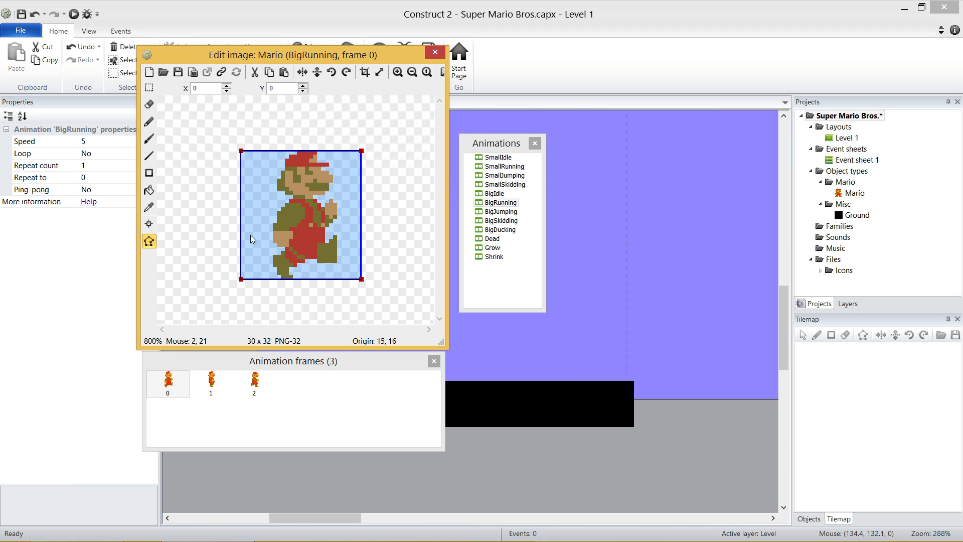
pyautogui.click(241, 279)
pyautogui.click(230, 86)
pyautogui.click(229, 86)
pyautogui.click(229, 85)
pyautogui.click(229, 85)
pyautogui.click(229, 85)
pyautogui.click(229, 86)
pyautogui.click(229, 86)
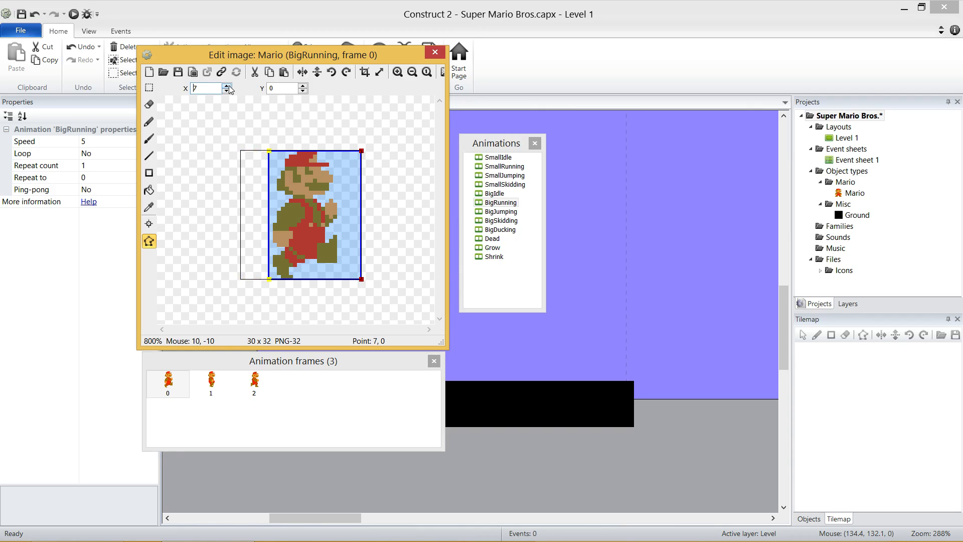
pyautogui.click(230, 86)
# Set the collision polygon's right-side points to X 24 and its bottom points to Y 31 on BigRunning frame 0
pyautogui.click(361, 151)
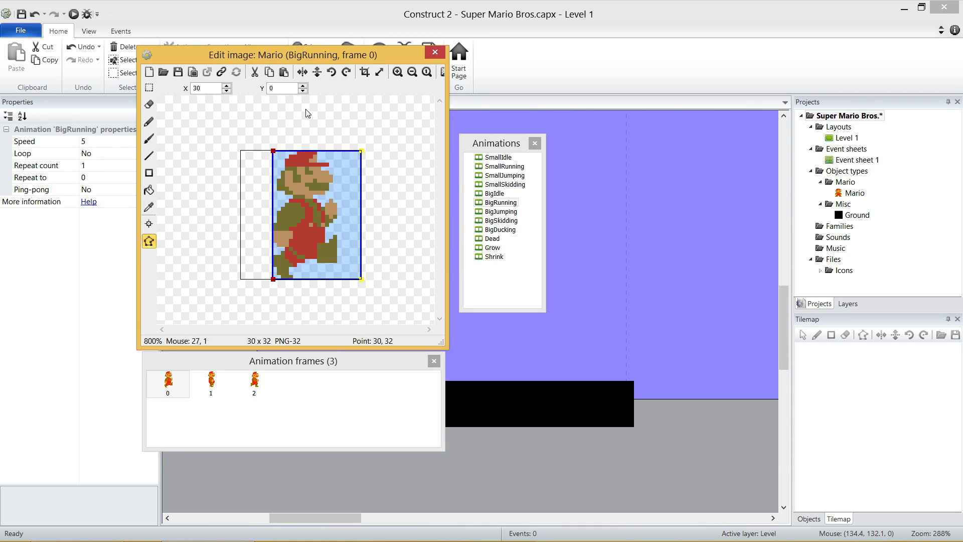
pyautogui.click(227, 91)
pyautogui.click(227, 91)
pyautogui.click(230, 92)
pyautogui.click(230, 92)
pyautogui.click(231, 92)
pyautogui.click(231, 92)
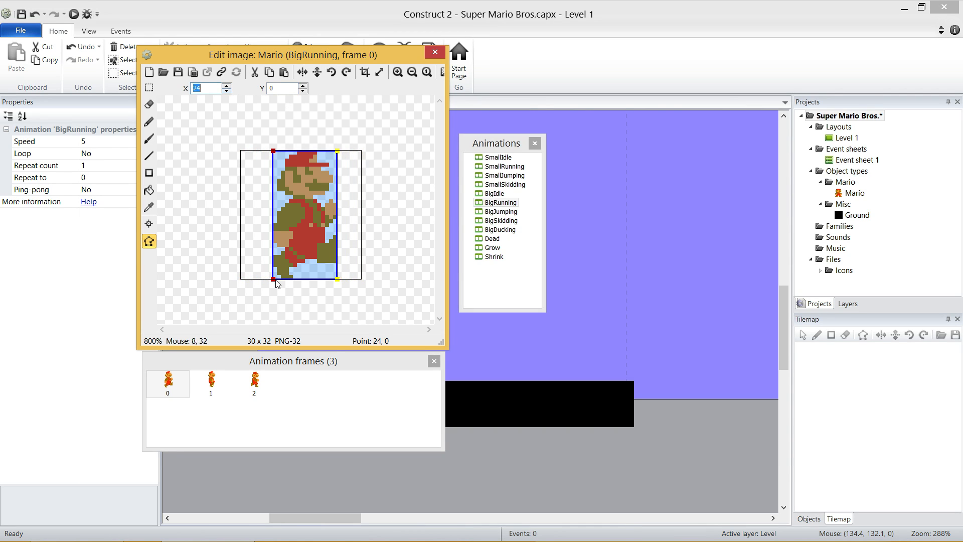
pyautogui.click(272, 278)
pyautogui.keyDown('shift'); pyautogui.click(335, 279); pyautogui.keyUp('shift')
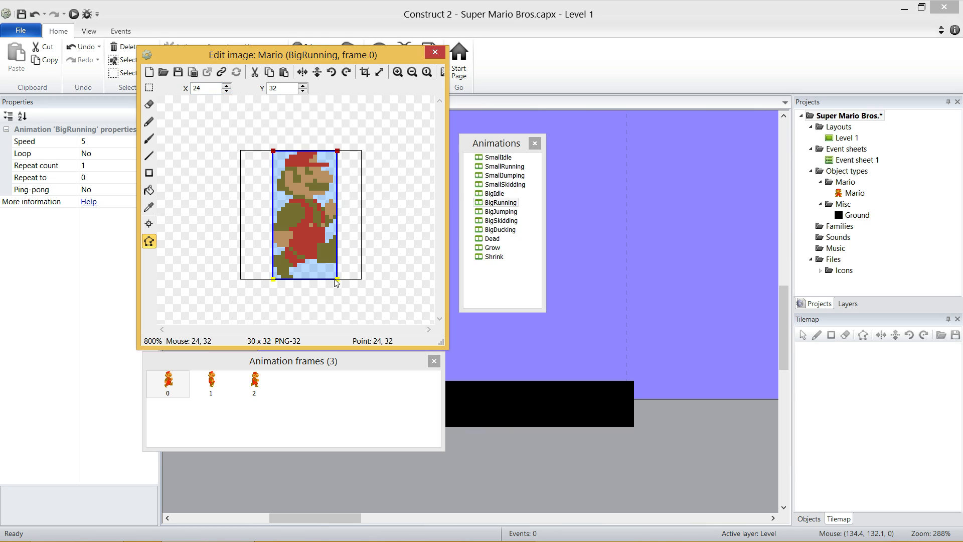
pyautogui.click(303, 91)
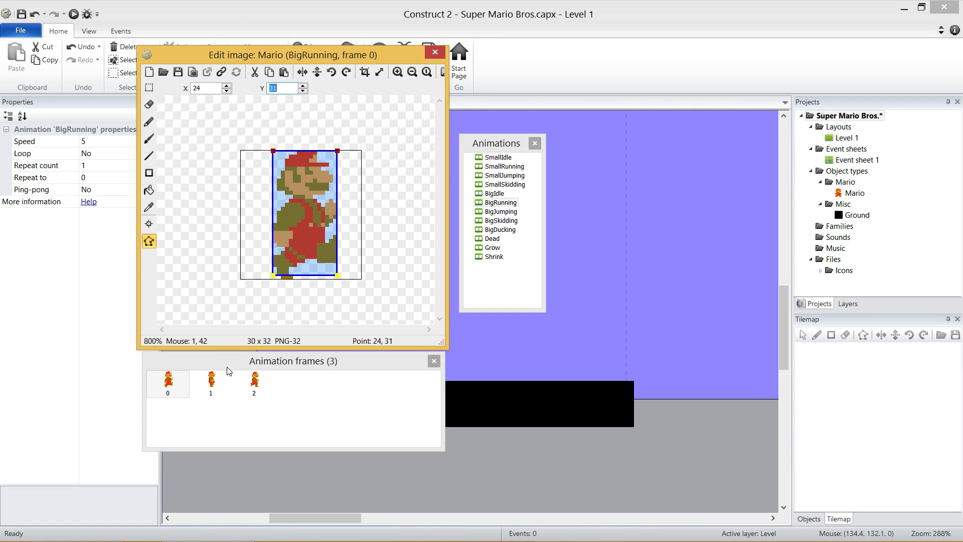
# Compare BigRunning frames 0 and 1, and set frame 1's bottom collision points to Y 31
pyautogui.click(213, 388)
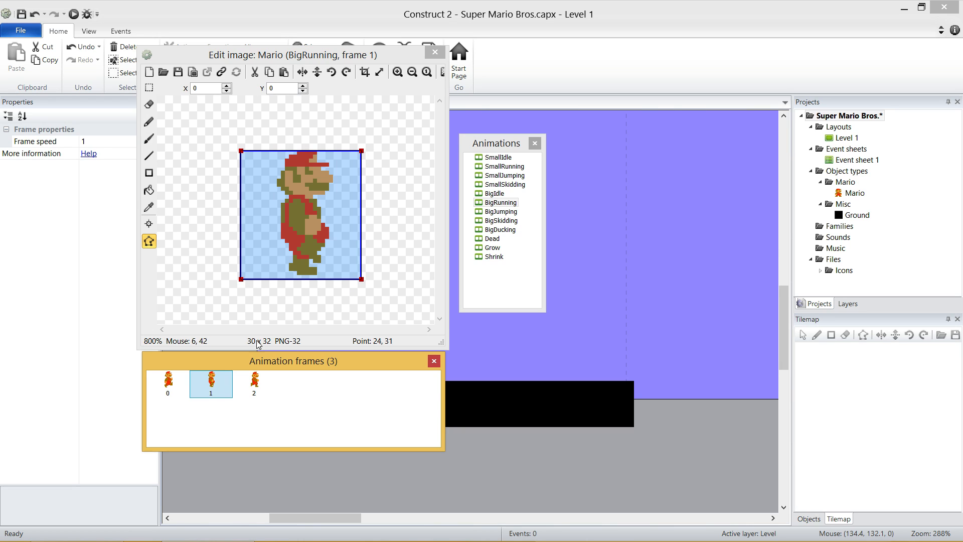
pyautogui.click(171, 386)
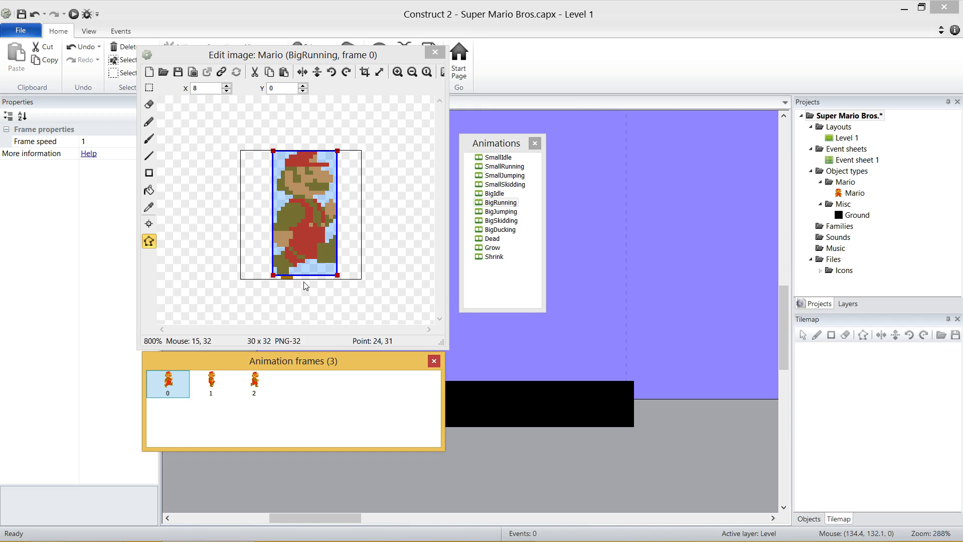
pyautogui.click(216, 386)
pyautogui.click(159, 386)
pyautogui.click(213, 387)
pyautogui.moveTo(239, 290); pyautogui.dragTo(365, 273)
pyautogui.click(302, 91)
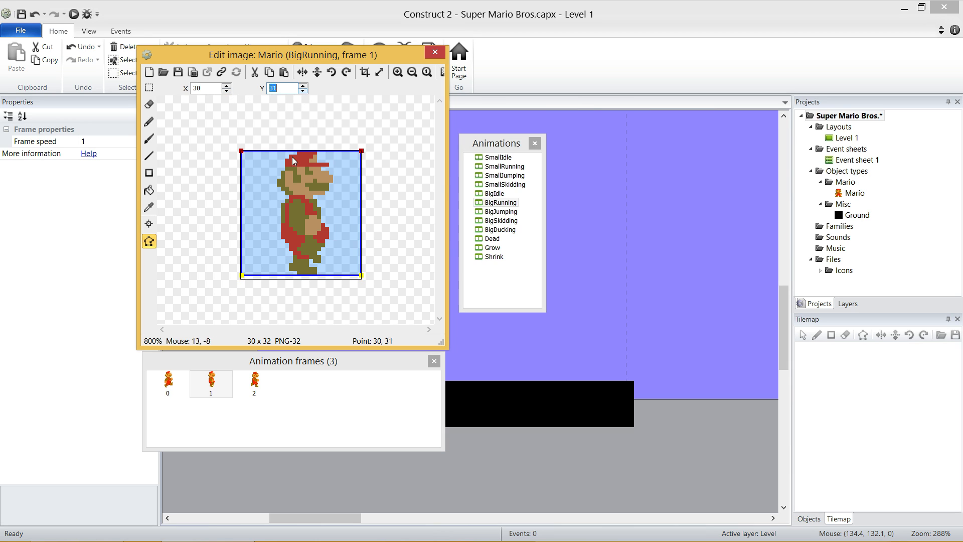
# Set the collision polygon's left-side points to X 9 on BigRunning frame 1
pyautogui.click(241, 151)
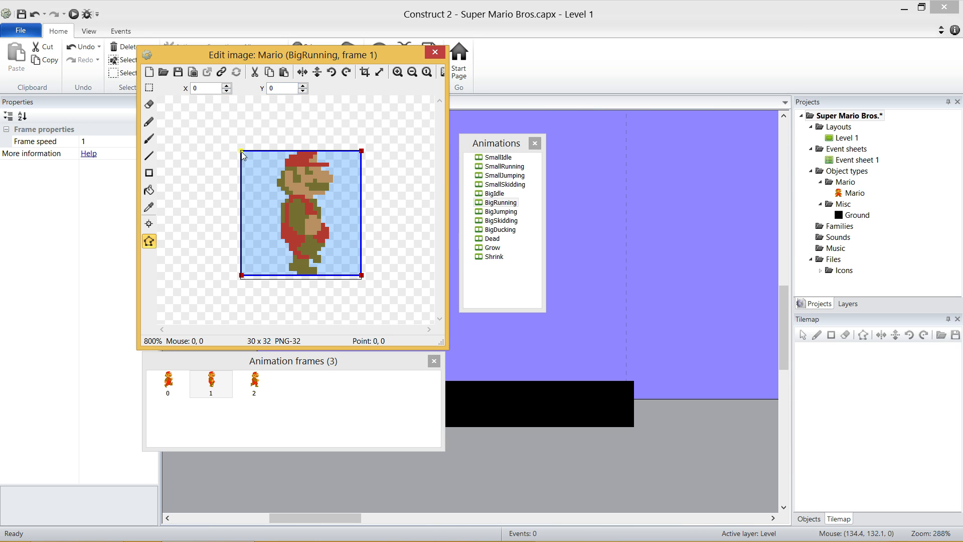
pyautogui.keyDown('shift'); pyautogui.click(241, 275); pyautogui.keyUp('shift')
pyautogui.click(229, 86)
pyautogui.click(229, 87)
pyautogui.click(229, 86)
pyautogui.click(229, 86)
pyautogui.click(229, 86)
pyautogui.click(230, 86)
pyautogui.click(230, 86)
pyautogui.click(230, 87)
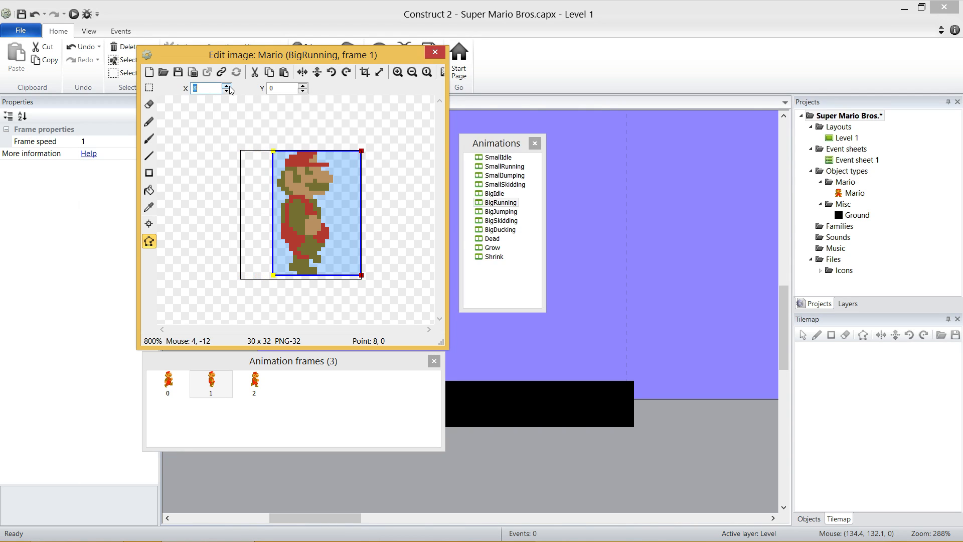
pyautogui.click(229, 86)
# Set the collision polygon's right-side points to X 23 on BigRunning frame 1
pyautogui.click(361, 151)
pyautogui.keyDown('shift'); pyautogui.click(362, 275); pyautogui.keyUp('shift')
pyautogui.click(226, 90)
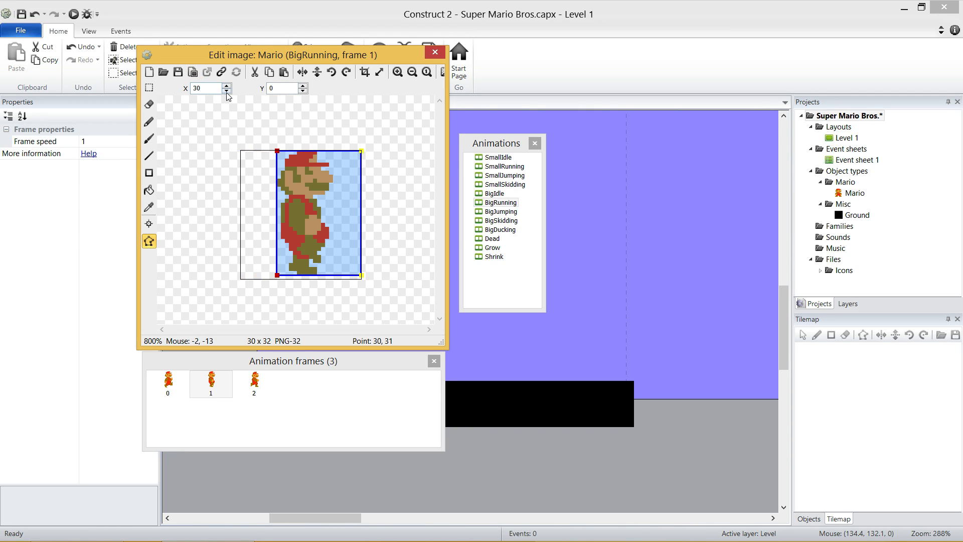
pyautogui.click(226, 91)
pyautogui.click(226, 91)
pyautogui.click(226, 91)
pyautogui.click(226, 91)
pyautogui.click(226, 91)
pyautogui.click(226, 90)
# Set the collision polygon's left-side points to X 8 on BigRunning frame 2
pyautogui.click(255, 385)
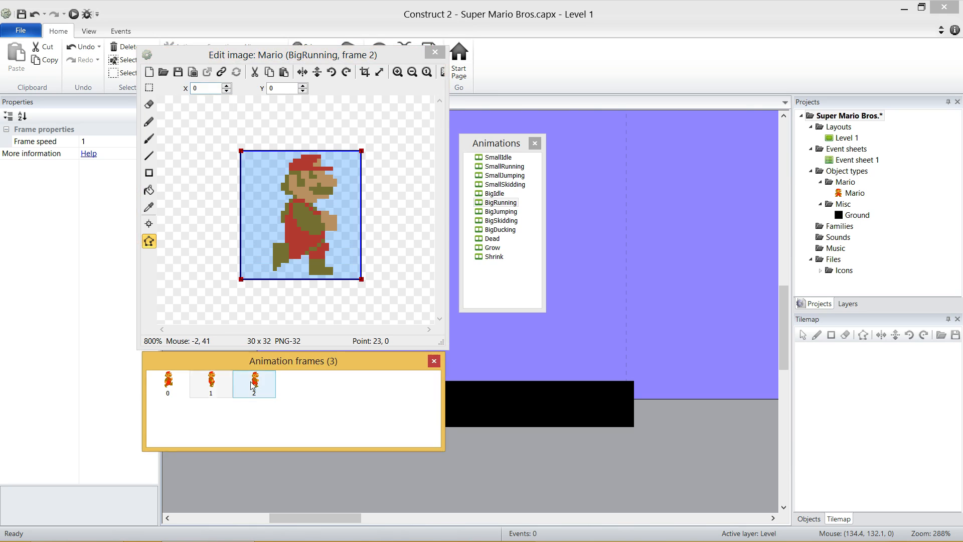
pyautogui.click(241, 151)
pyautogui.keyDown('shift'); pyautogui.click(242, 279); pyautogui.keyUp('shift')
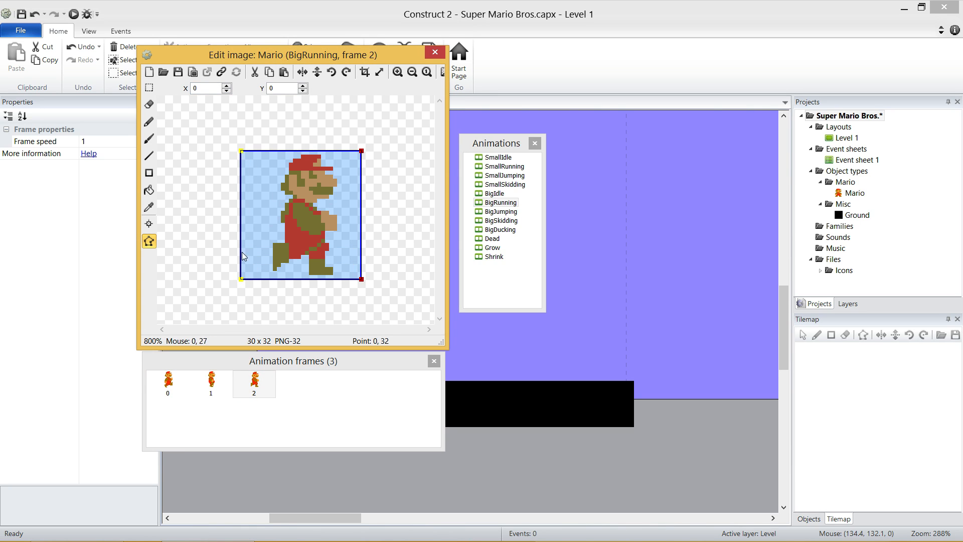
pyautogui.click(227, 86)
pyautogui.click(227, 85)
pyautogui.click(227, 85)
pyautogui.click(227, 85)
pyautogui.click(226, 86)
pyautogui.click(227, 85)
pyautogui.click(227, 85)
pyautogui.click(227, 85)
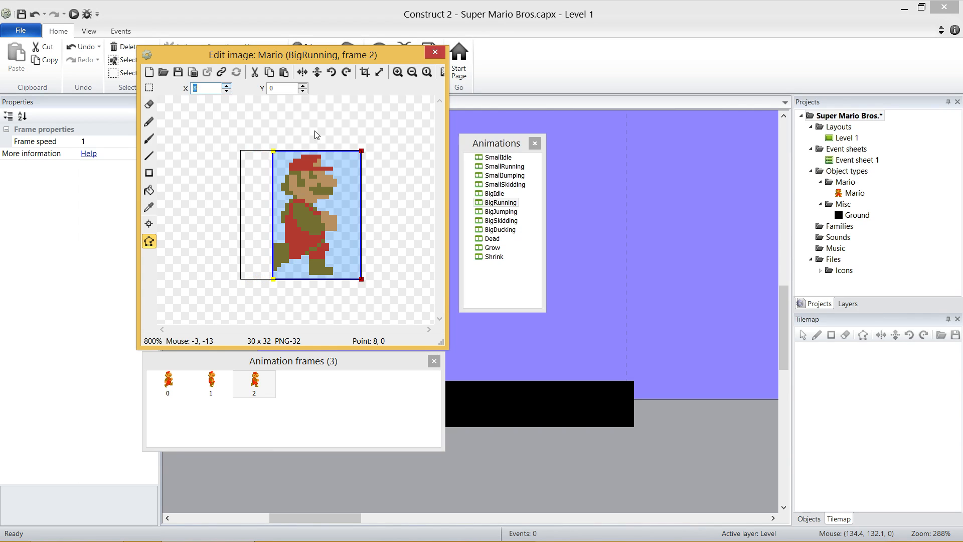
# Set the collision polygon's right-side points to X 24 on BigRunning frame 2
pyautogui.click(361, 150)
pyautogui.keyDown('shift'); pyautogui.click(361, 279); pyautogui.keyUp('shift')
pyautogui.click(227, 90)
pyautogui.click(227, 91)
pyautogui.click(226, 91)
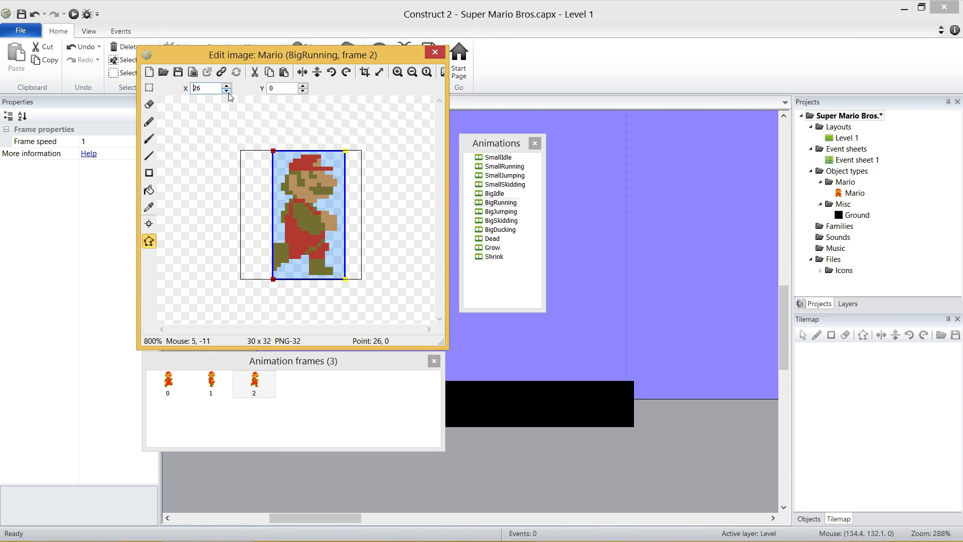
pyautogui.click(226, 90)
pyautogui.click(227, 91)
pyautogui.click(227, 90)
# Set the collision polygon's bottom points to Y 31 on BigRunning frame 2
pyautogui.click(273, 279)
pyautogui.keyDown('shift'); pyautogui.click(337, 279); pyautogui.keyUp('shift')
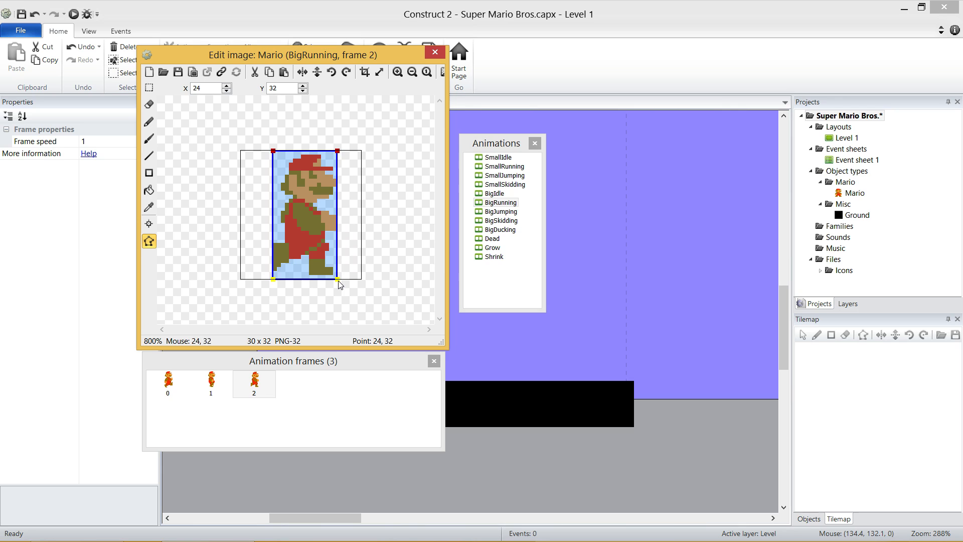
pyautogui.click(303, 90)
pyautogui.click(377, 238)
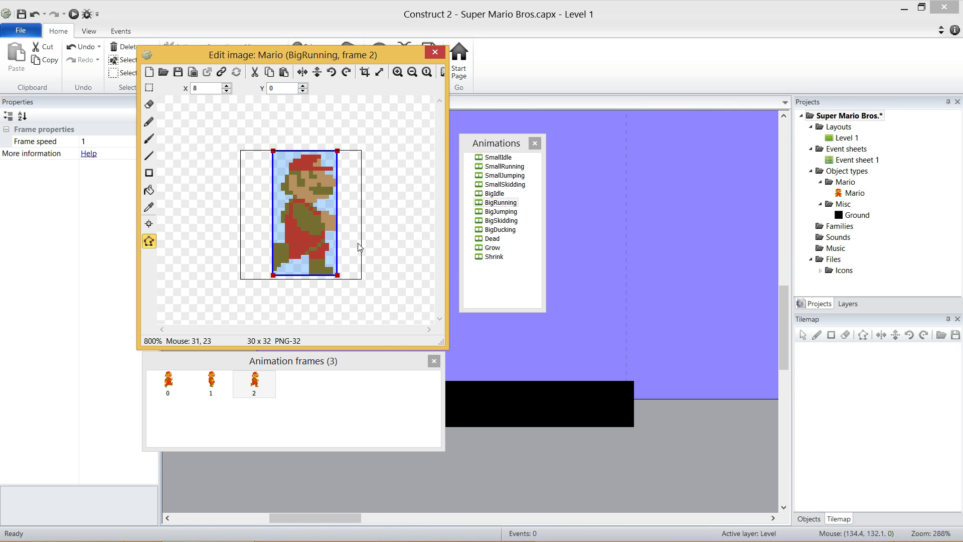
# Compare the collision polygons across the three BigRunning frames
pyautogui.click(173, 384)
pyautogui.click(211, 383)
pyautogui.click(261, 385)
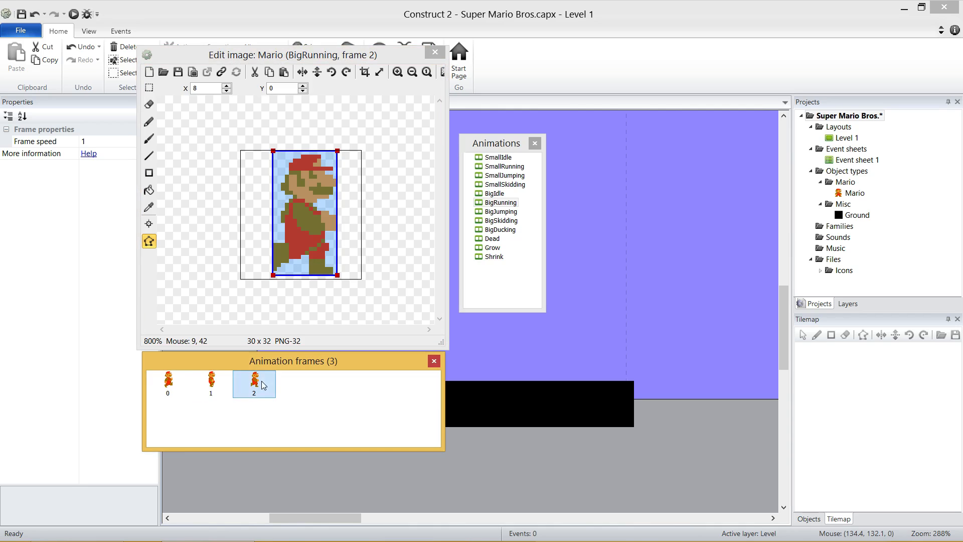
pyautogui.click(171, 384)
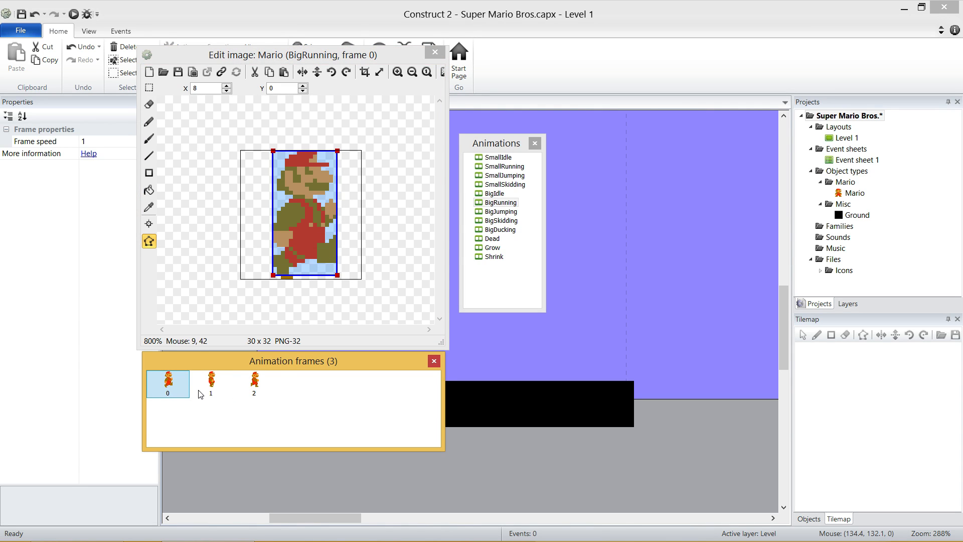
# Set the origin point's Y to 23 on each of the three BigRunning frames
pyautogui.click(149, 225)
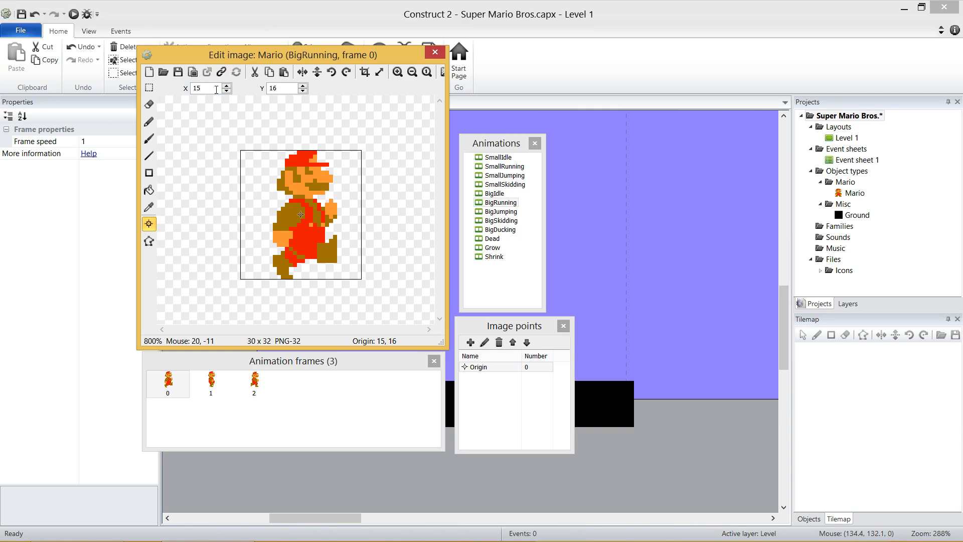
pyautogui.write('23')
pyautogui.click(210, 383)
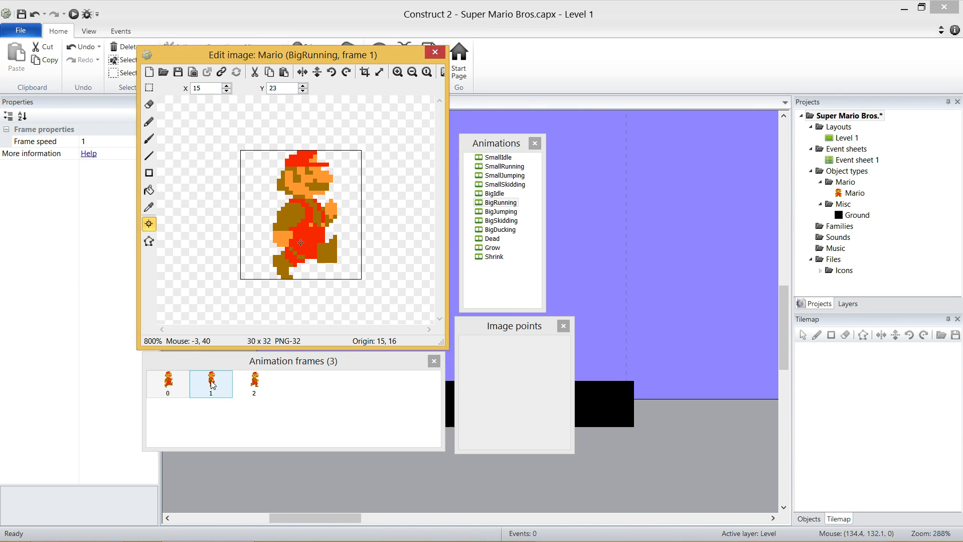
pyautogui.doubleClick(289, 88)
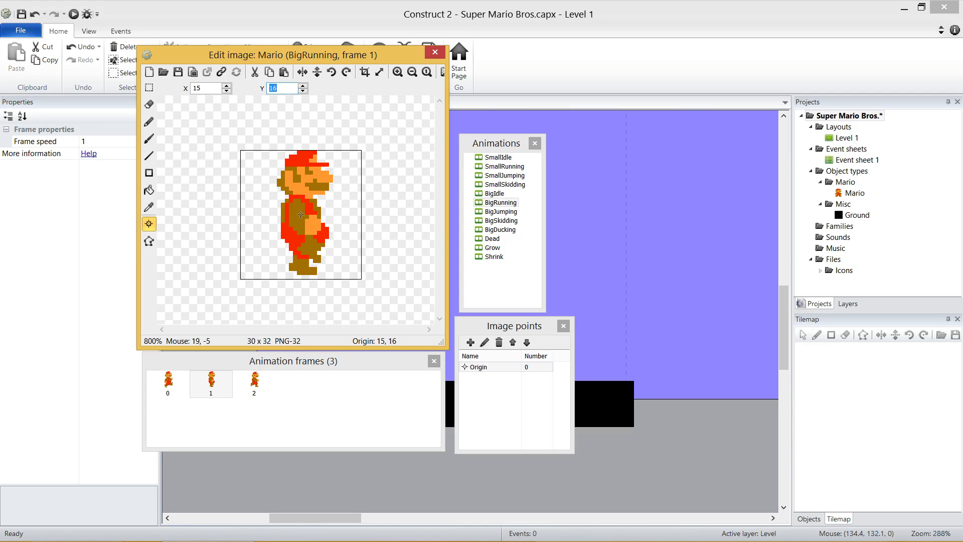
pyautogui.click(255, 382)
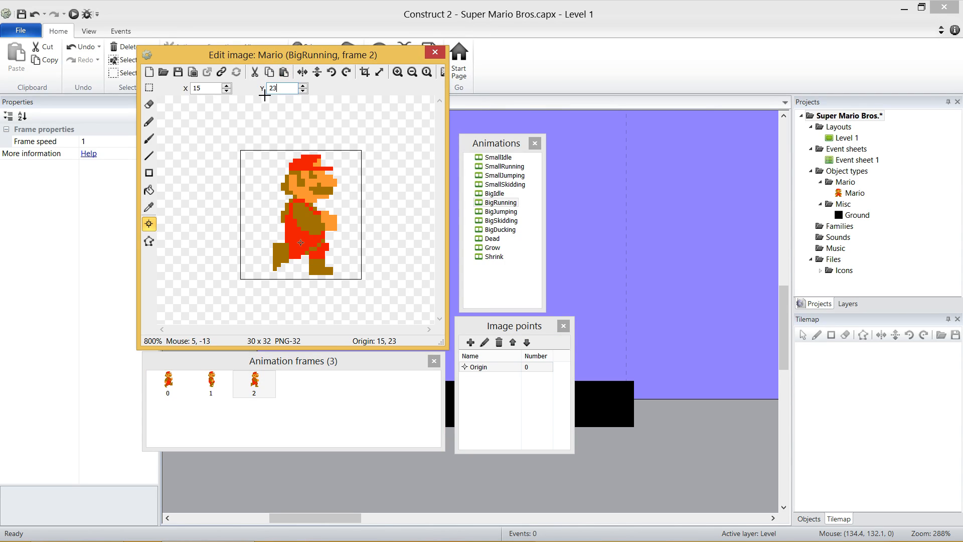
# Compare the origin points and sprite alignment across the three BigRunning frames
pyautogui.rightClick(197, 381)
pyautogui.click(172, 385)
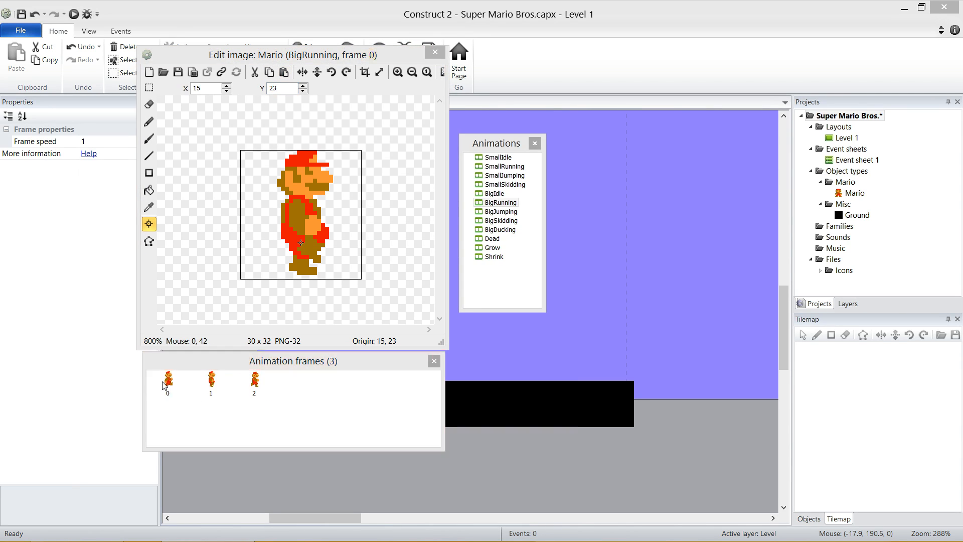
pyautogui.click(227, 384)
pyautogui.click(266, 384)
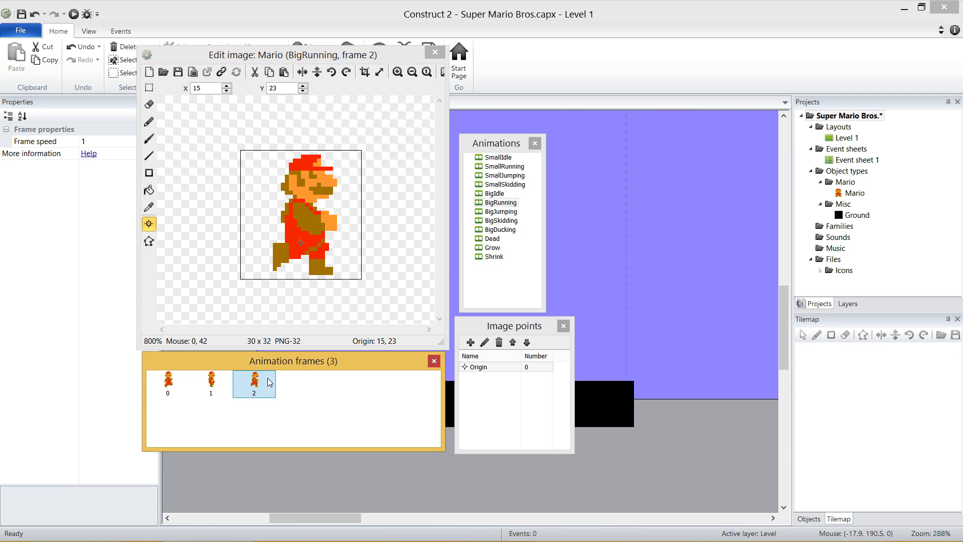
# Set the BigRunning animation's speed to 15
pyautogui.click(183, 377)
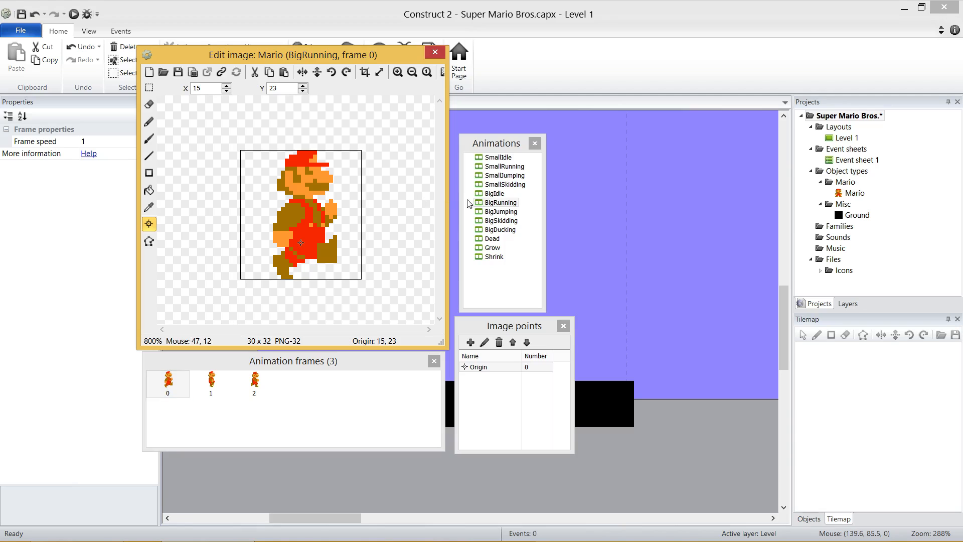
pyautogui.click(497, 202)
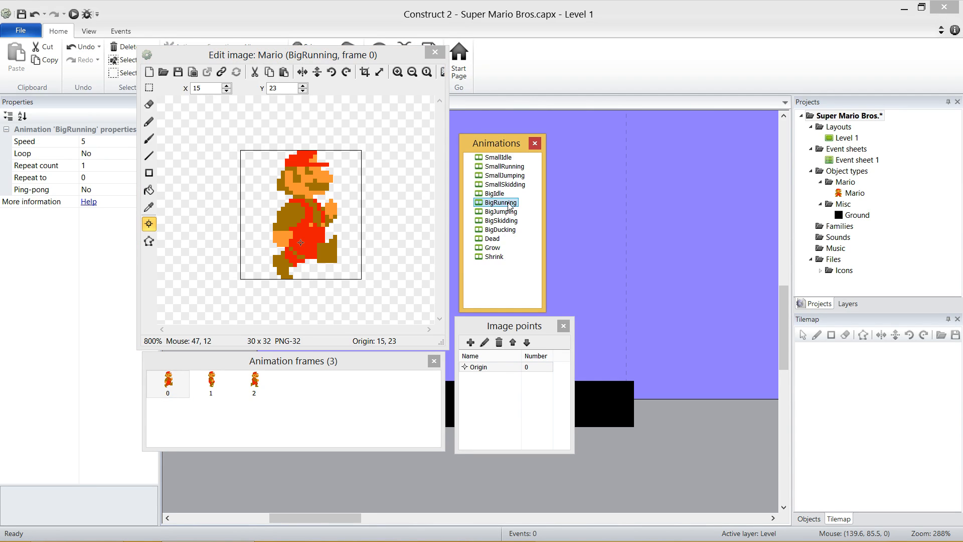
pyautogui.click(112, 145)
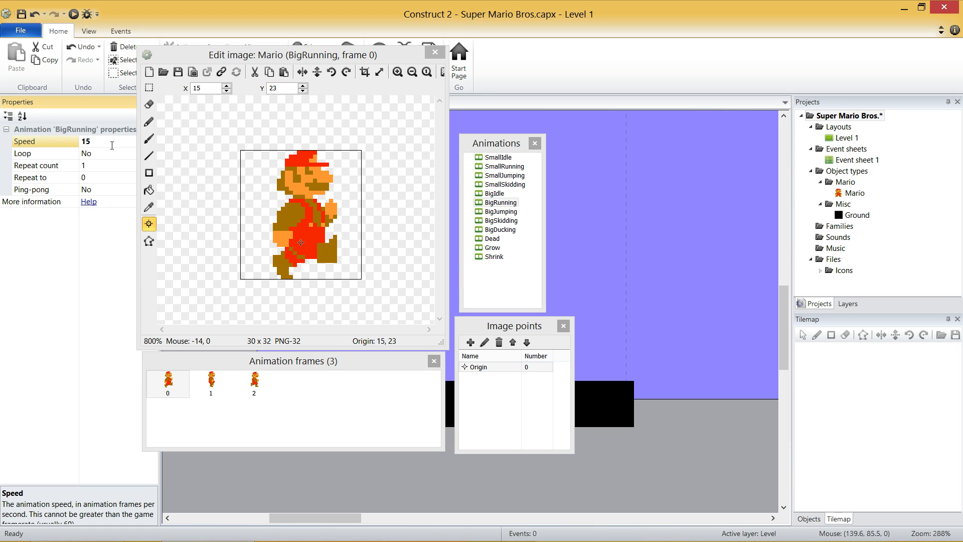
pyautogui.write('15')
# Set the origin point's Y to 23 on the BigJumping animation's frame
pyautogui.click(500, 211)
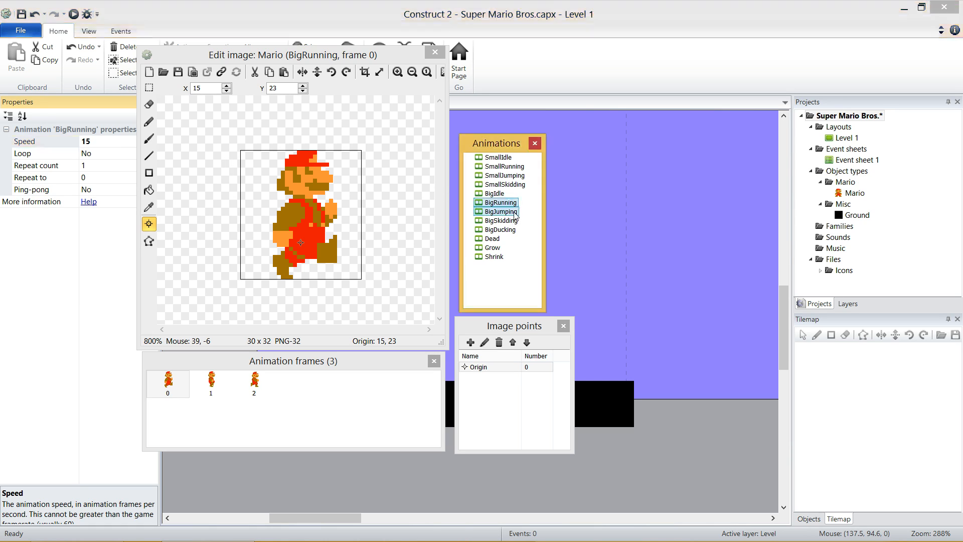
pyautogui.click(147, 236)
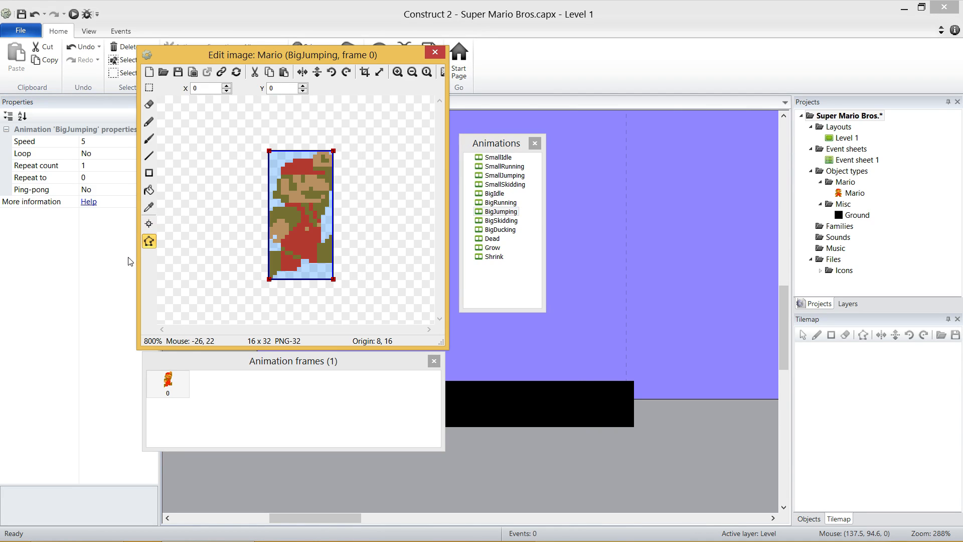
pyautogui.click(148, 227)
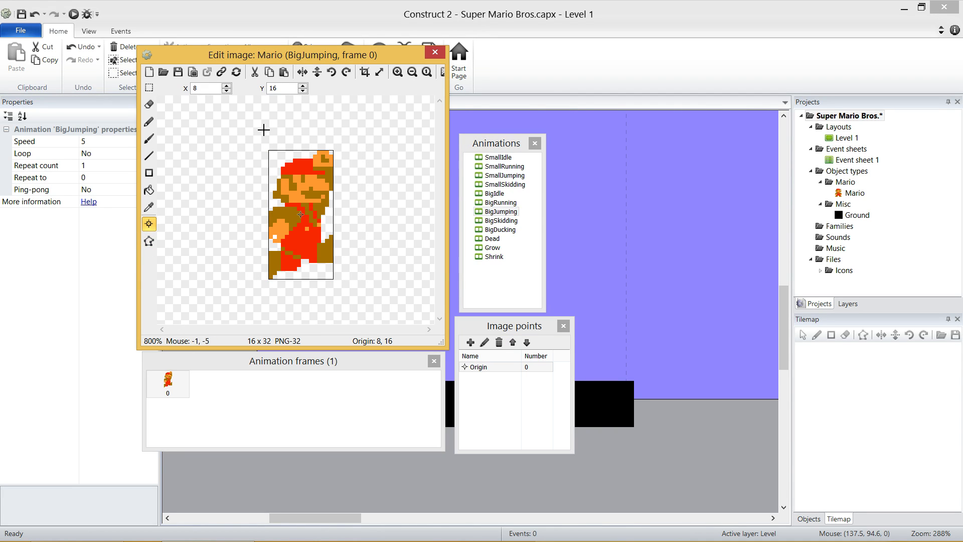
pyautogui.doubleClick(289, 88)
pyautogui.write('23')
# Set the BigSkidding animation's origin Y to 24 and its speed to 3
pyautogui.click(501, 220)
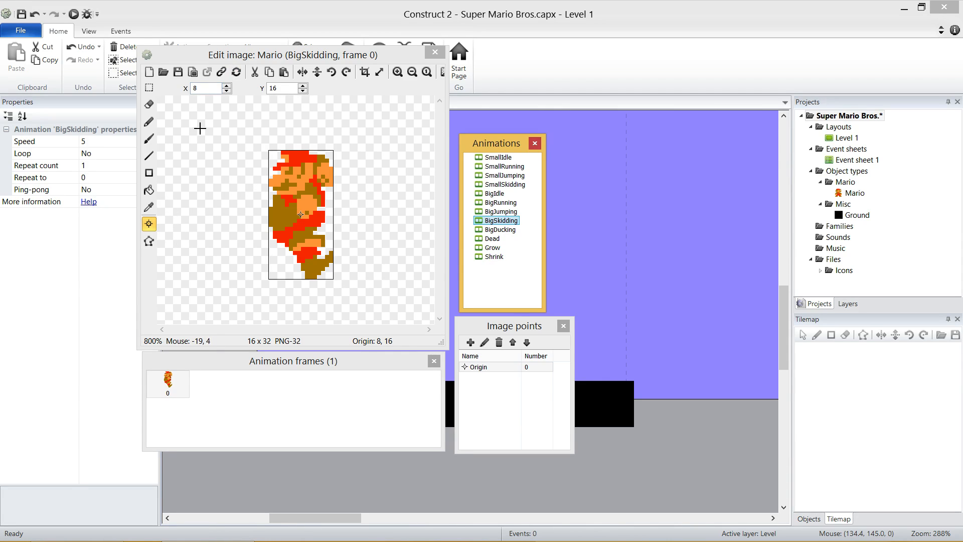
pyautogui.click(221, 72)
pyautogui.doubleClick(279, 89)
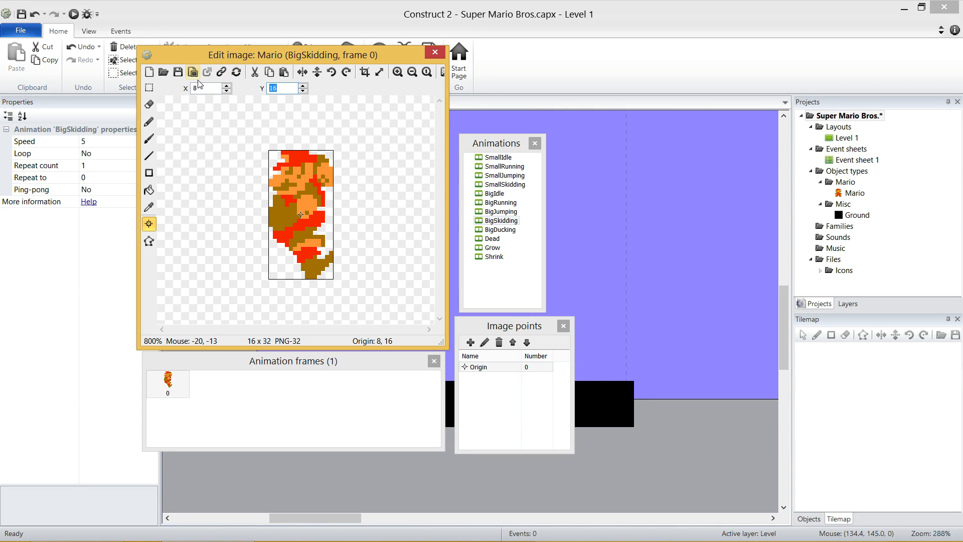
pyautogui.write('24')
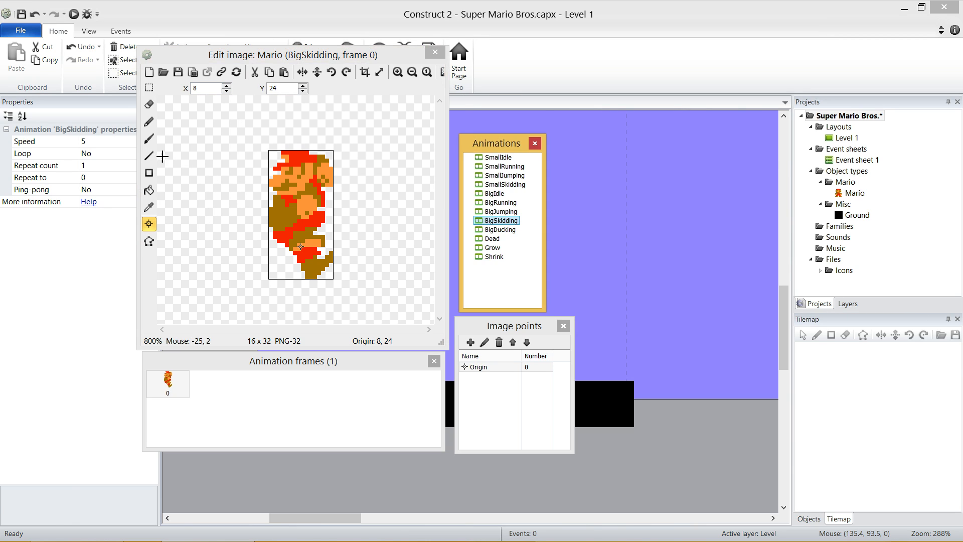
pyautogui.click(100, 141)
pyautogui.write('3')
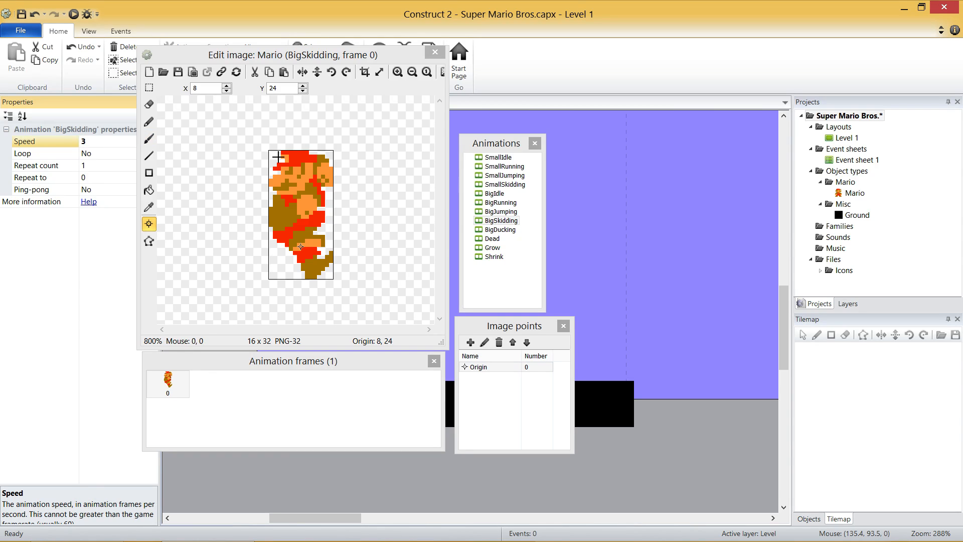
# Set the origin point's Y to 14 on the BigDucking animation's frame
pyautogui.click(491, 230)
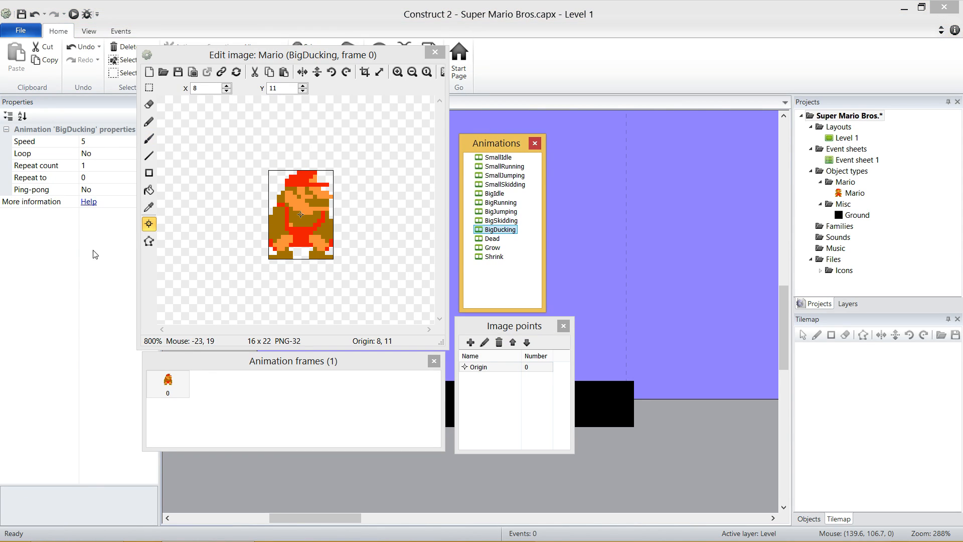
pyautogui.doubleClick(282, 93)
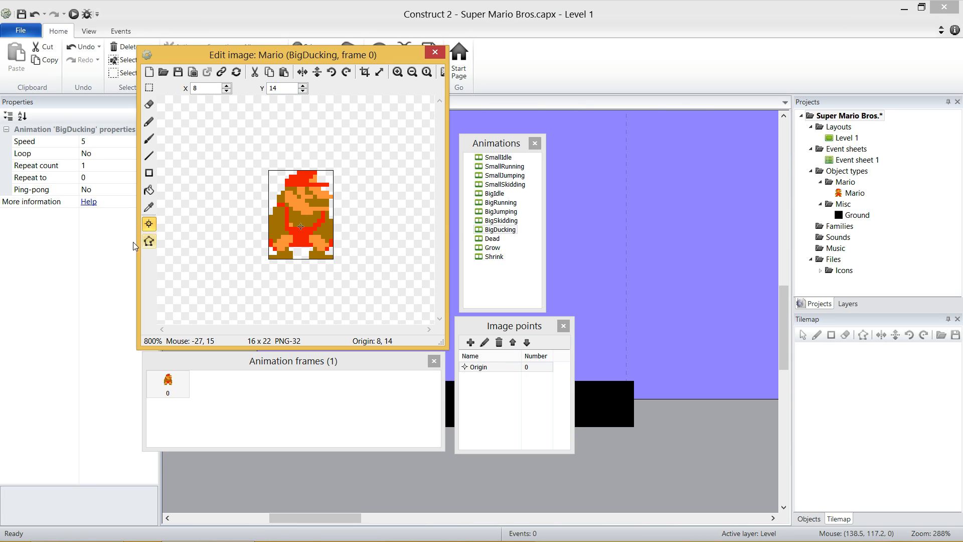
pyautogui.click(150, 239)
pyautogui.click(149, 224)
# Check the Dead animation's origin and set the Grow animation's speed to 10
pyautogui.click(492, 238)
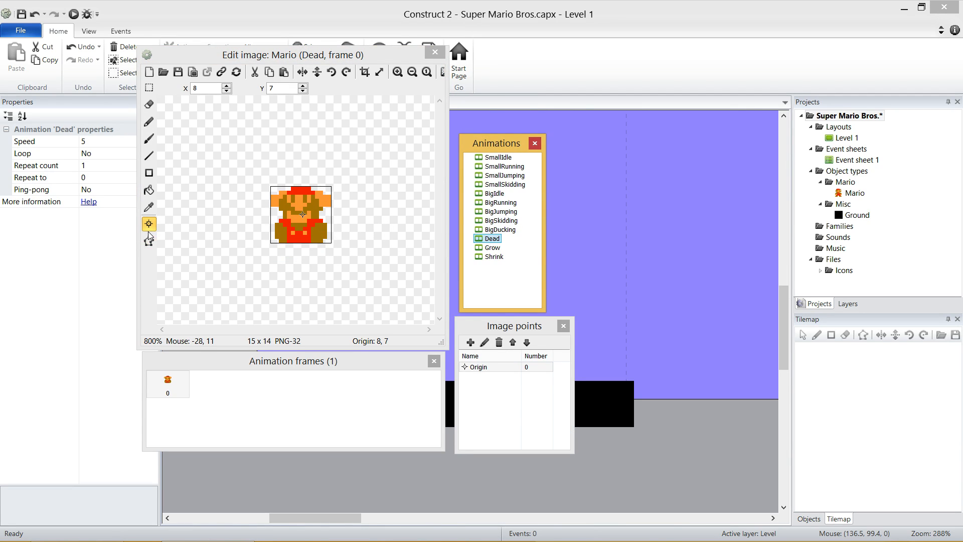
pyautogui.click(490, 247)
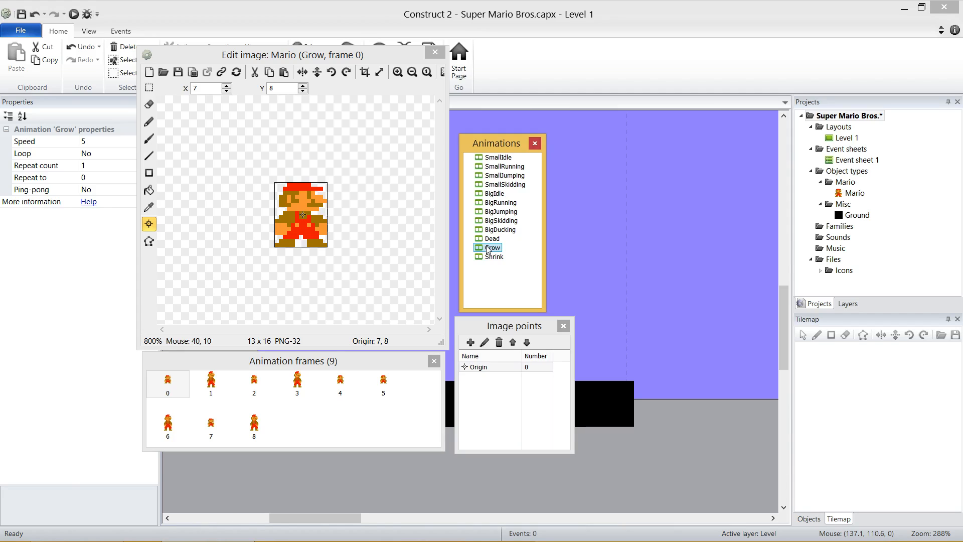
pyautogui.click(107, 142)
pyautogui.write('10')
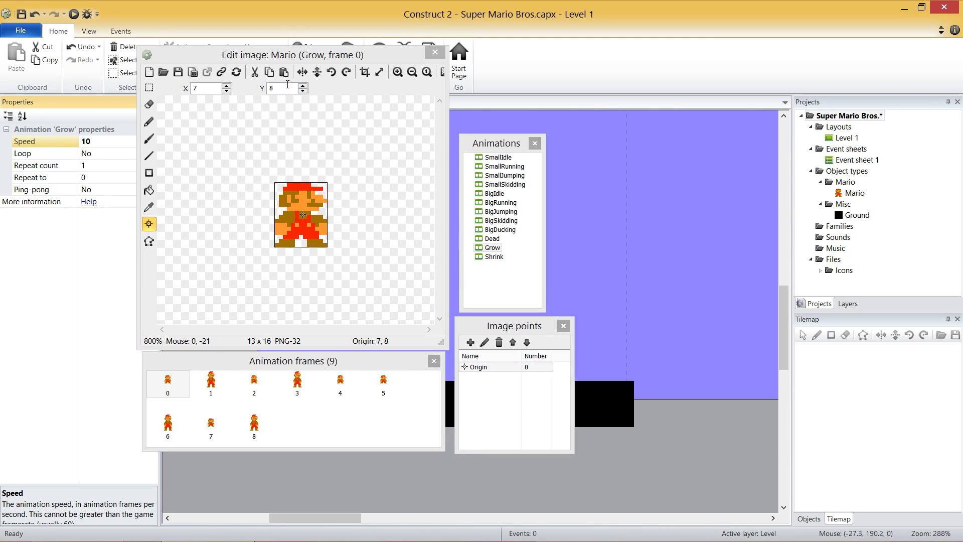
# Check BigIdle's origin for reference and set the origin point's Y to 24 on Grow frame 1
pyautogui.click(207, 383)
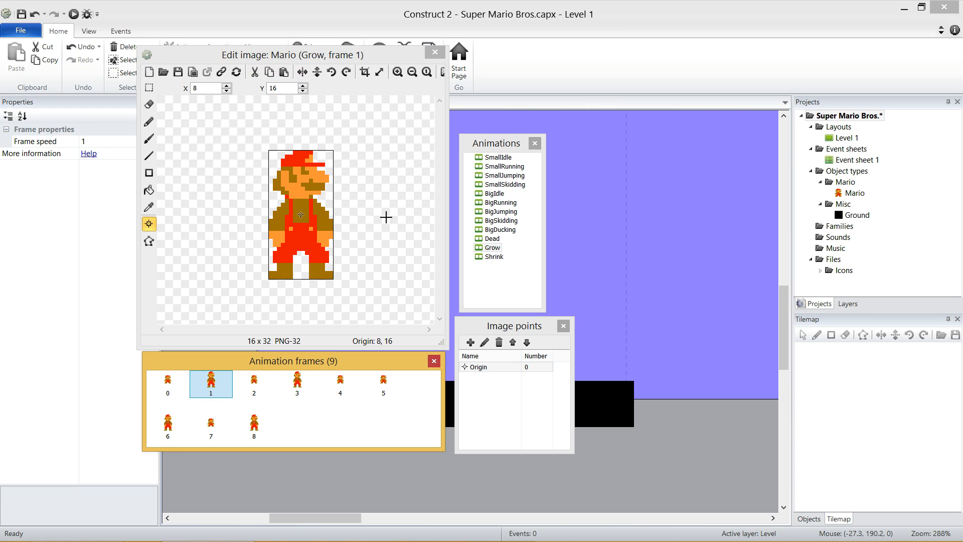
pyautogui.click(495, 193)
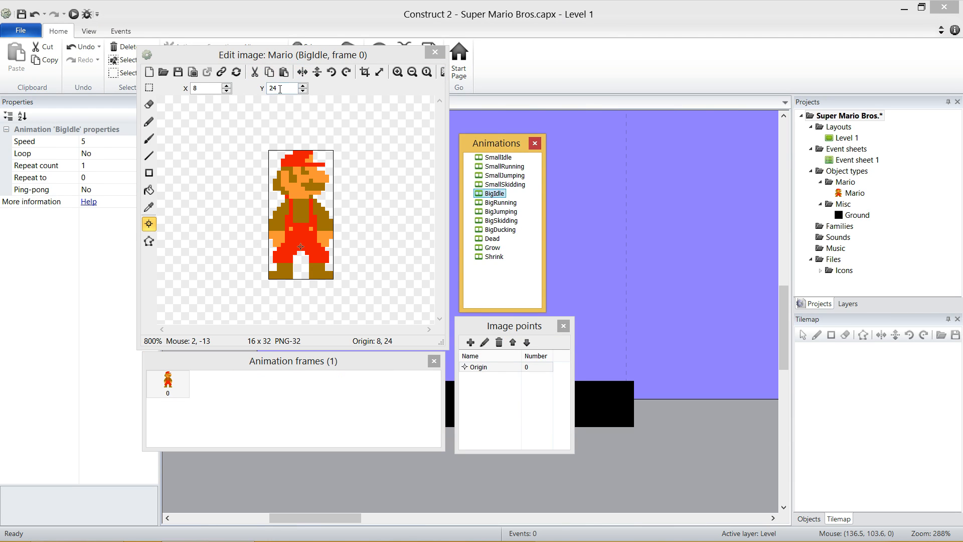
pyautogui.click(493, 247)
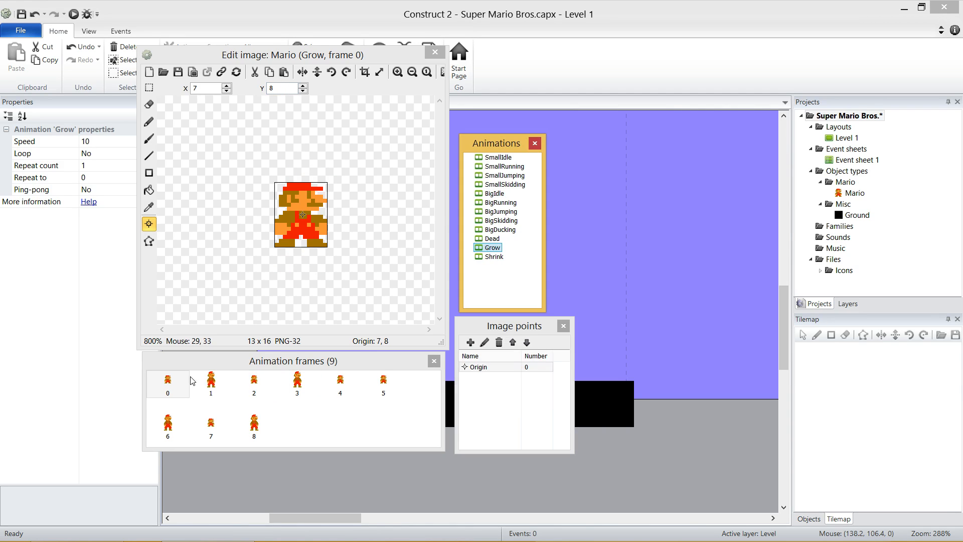
pyautogui.click(226, 379)
pyautogui.doubleClick(290, 88)
pyautogui.write('24')
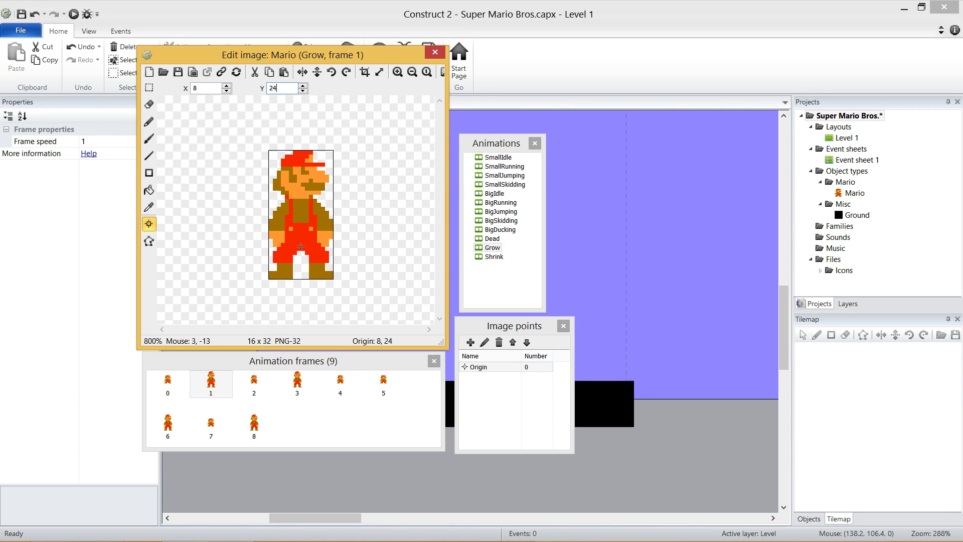
# Set the origin point to X 8, Y 24 on frames 3 and 6 of the Grow animation
pyautogui.click(297, 381)
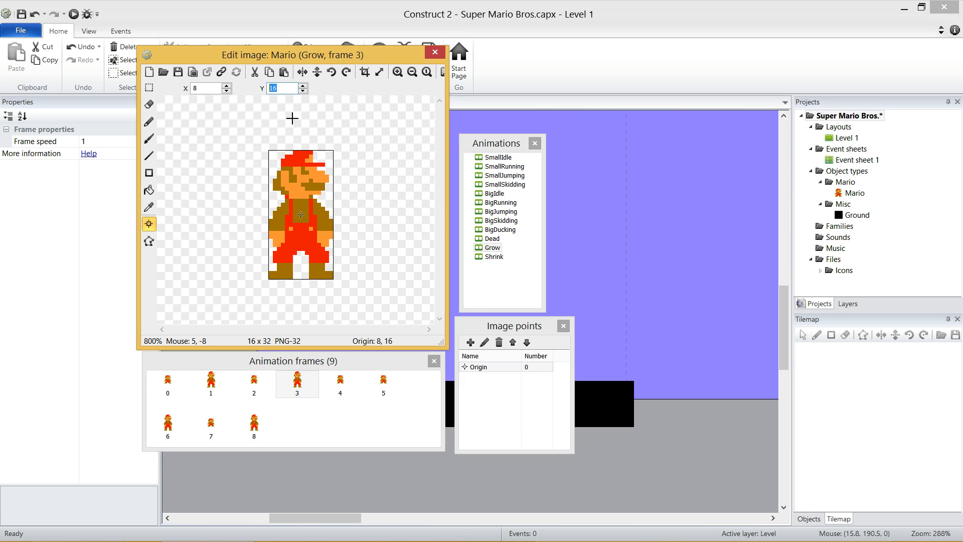
pyautogui.click(169, 424)
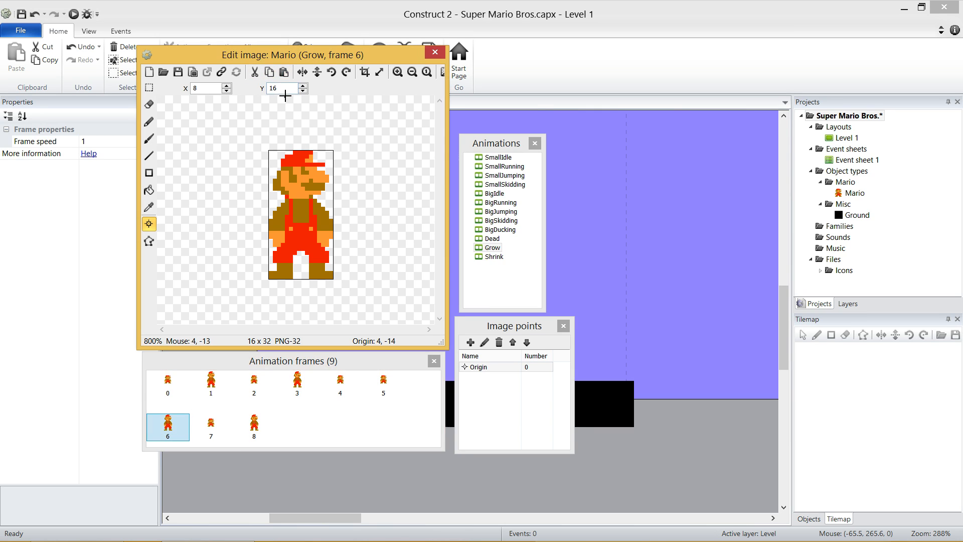
pyautogui.press('BackSpace')
pyautogui.press('BackSpace')
pyautogui.press('BackSpace')
pyautogui.write('24')
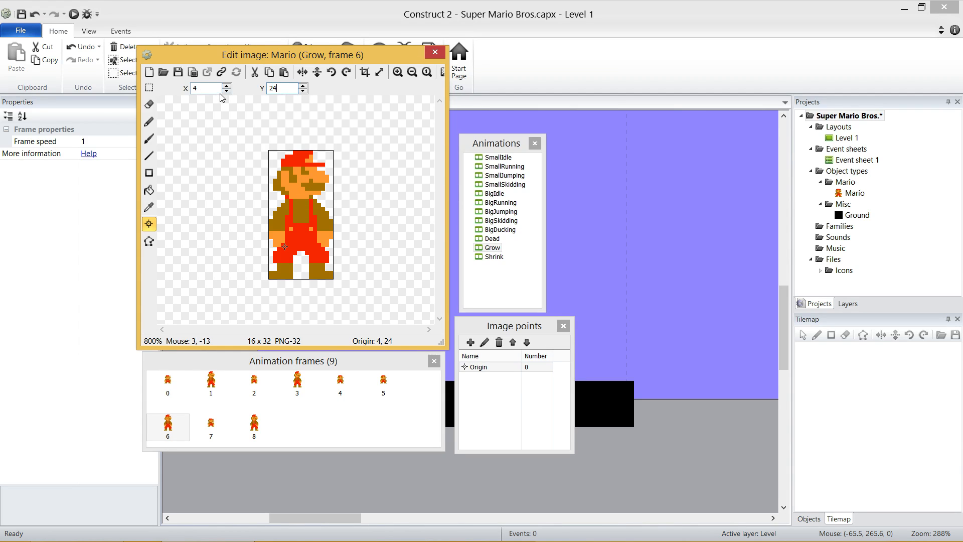
pyautogui.click(212, 89)
pyautogui.click(299, 383)
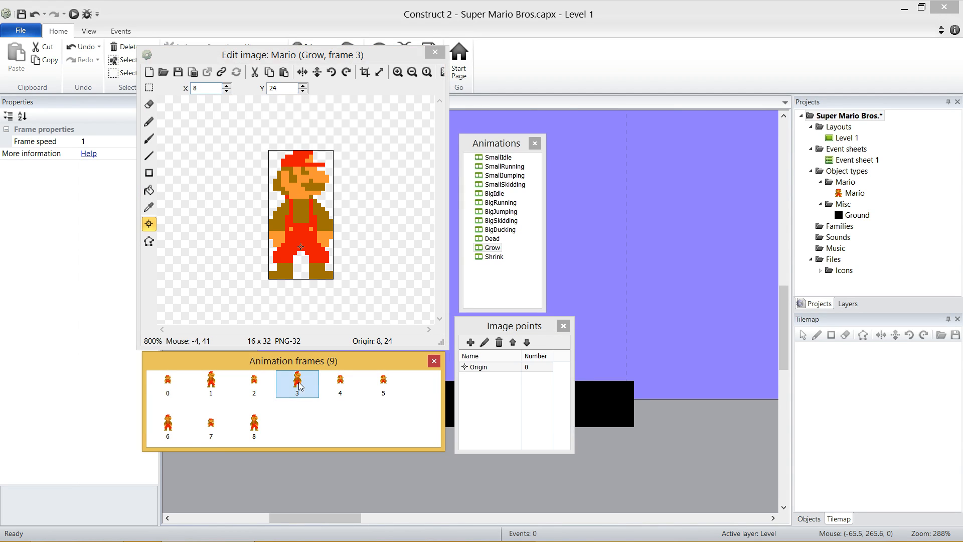
pyautogui.click(172, 429)
pyautogui.moveTo(203, 85); pyautogui.dragTo(139, 85)
# Set the origin point's Y to 24 on frame 8 of the Grow animation
pyautogui.click(254, 424)
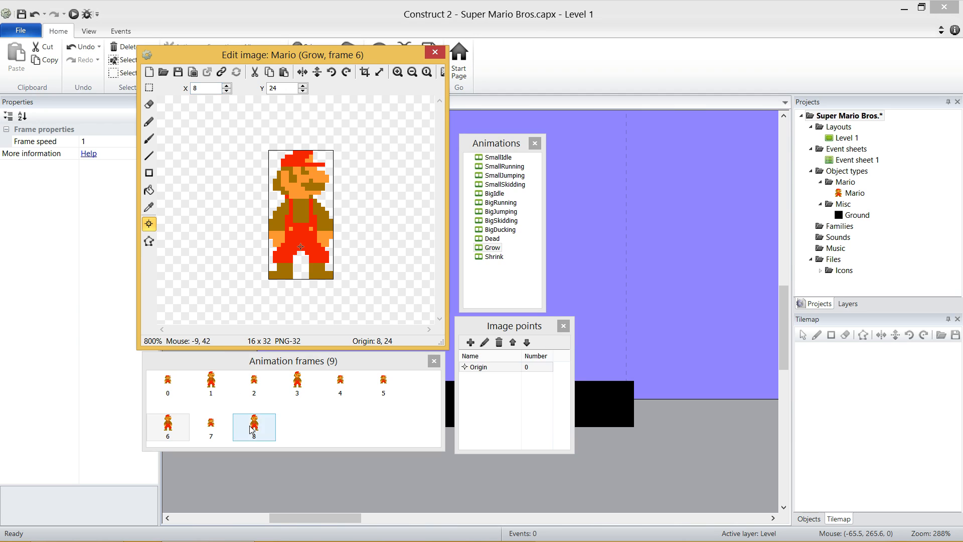
pyautogui.click(281, 89)
pyautogui.doubleClick(282, 89)
pyautogui.write('24')
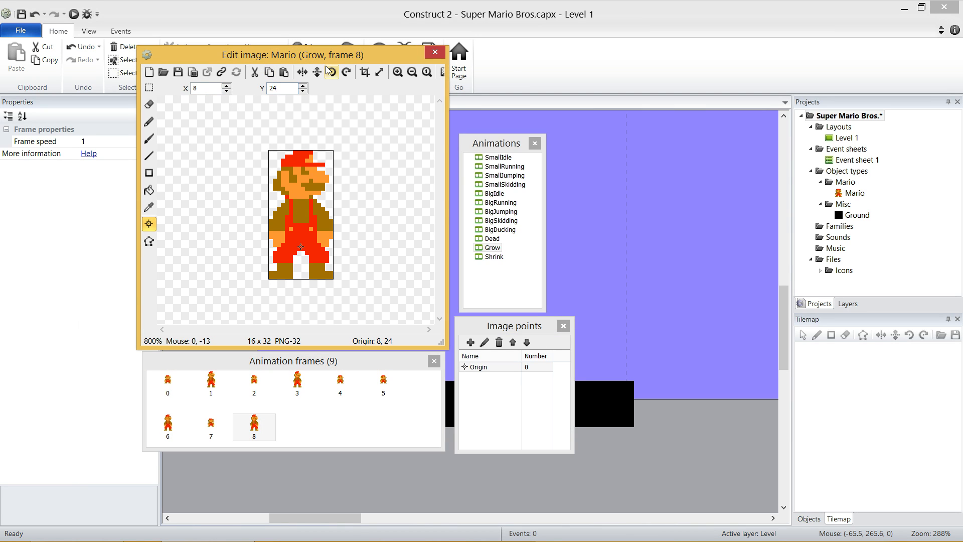
# Set the Shrink animation's speed to 10 and the origin point's Y to 24 on its frames 0 and 2
pyautogui.click(479, 260)
pyautogui.click(86, 141)
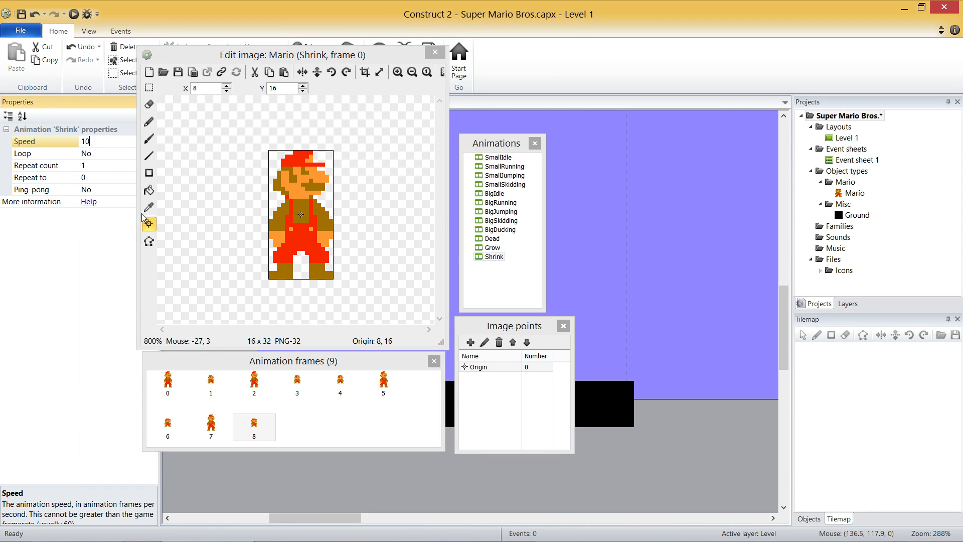
pyautogui.click(168, 382)
pyautogui.doubleClick(291, 89)
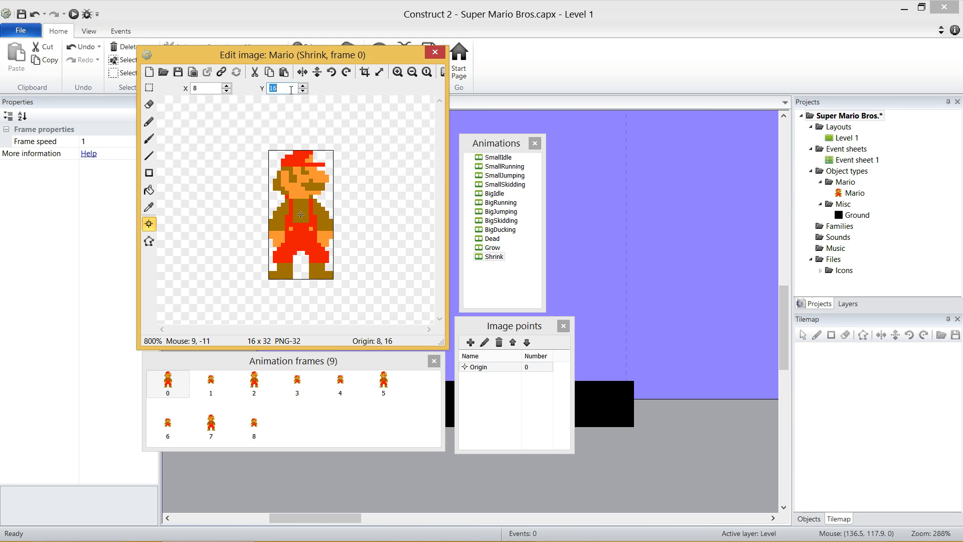
pyautogui.click(252, 387)
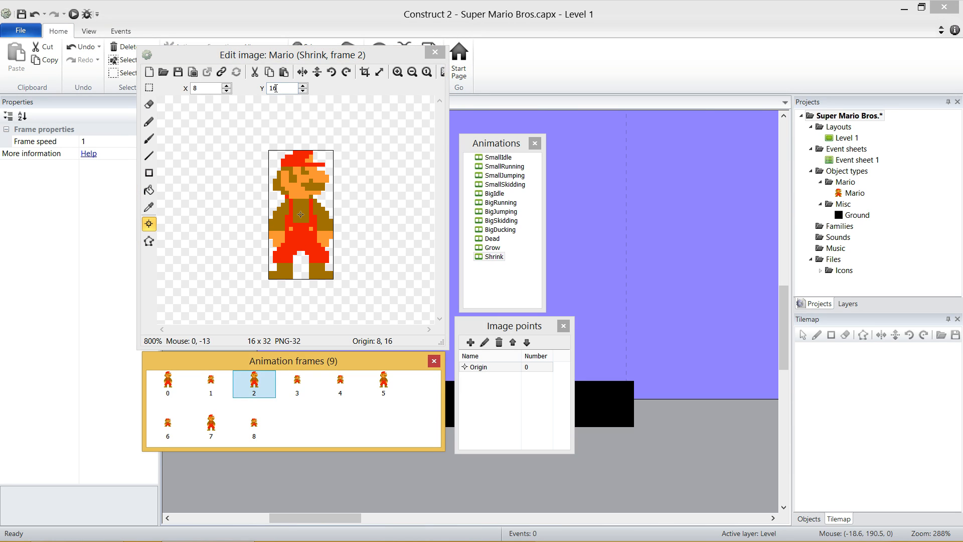
pyautogui.click(301, 246)
# Set the origin point's Y to 24 on frames 5 and 7 of the Shrink animation
pyautogui.click(379, 382)
pyautogui.doubleClick(275, 90)
pyautogui.write('24')
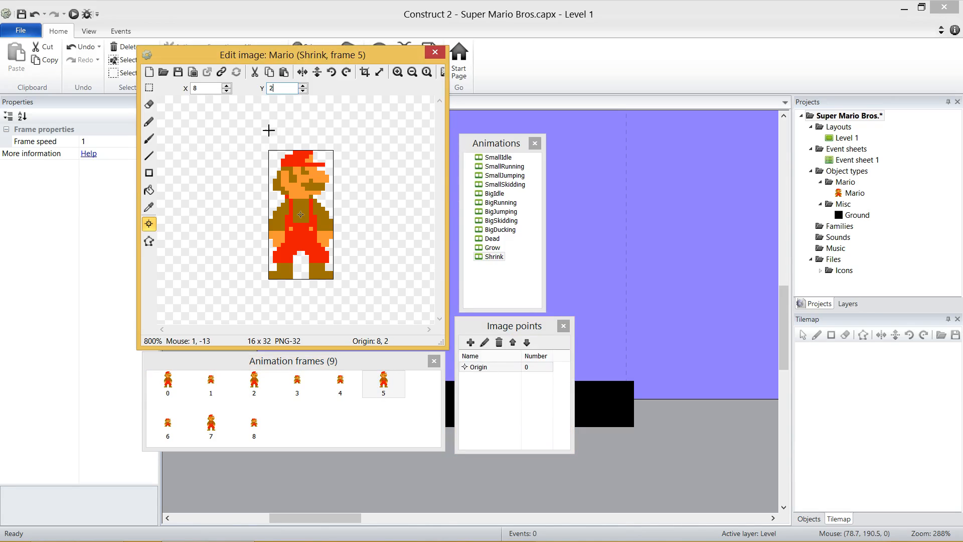
pyautogui.click(210, 424)
pyautogui.doubleClick(290, 90)
pyautogui.write('24')
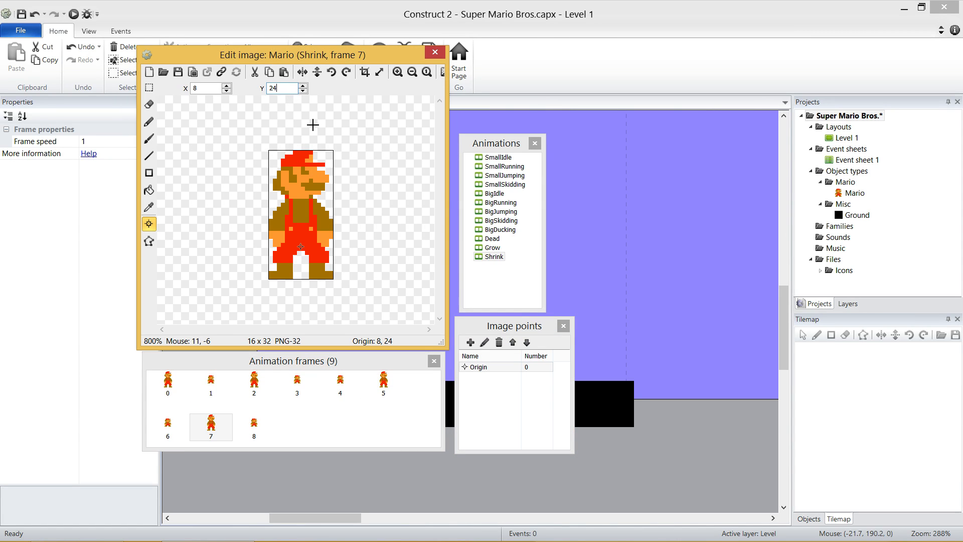
# Close Mario's image editor, deselect the sprite in the layout and save the project
pyautogui.click(438, 54)
pyautogui.click(228, 338)
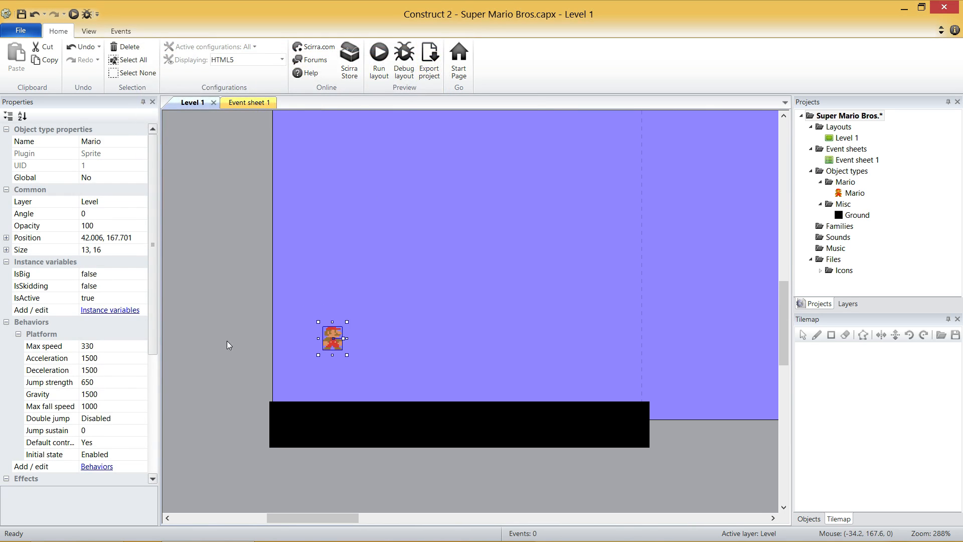
pyautogui.hotkey('ctrl', 's')
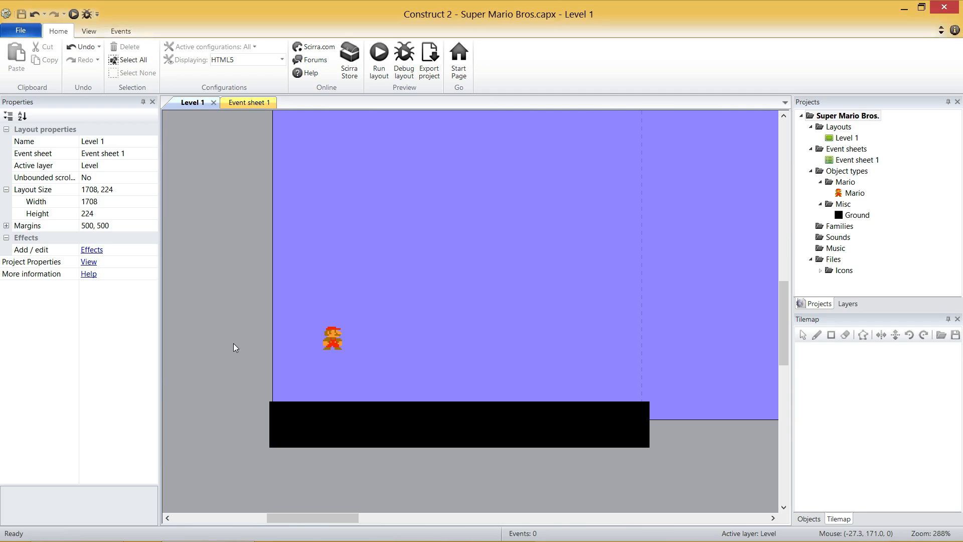